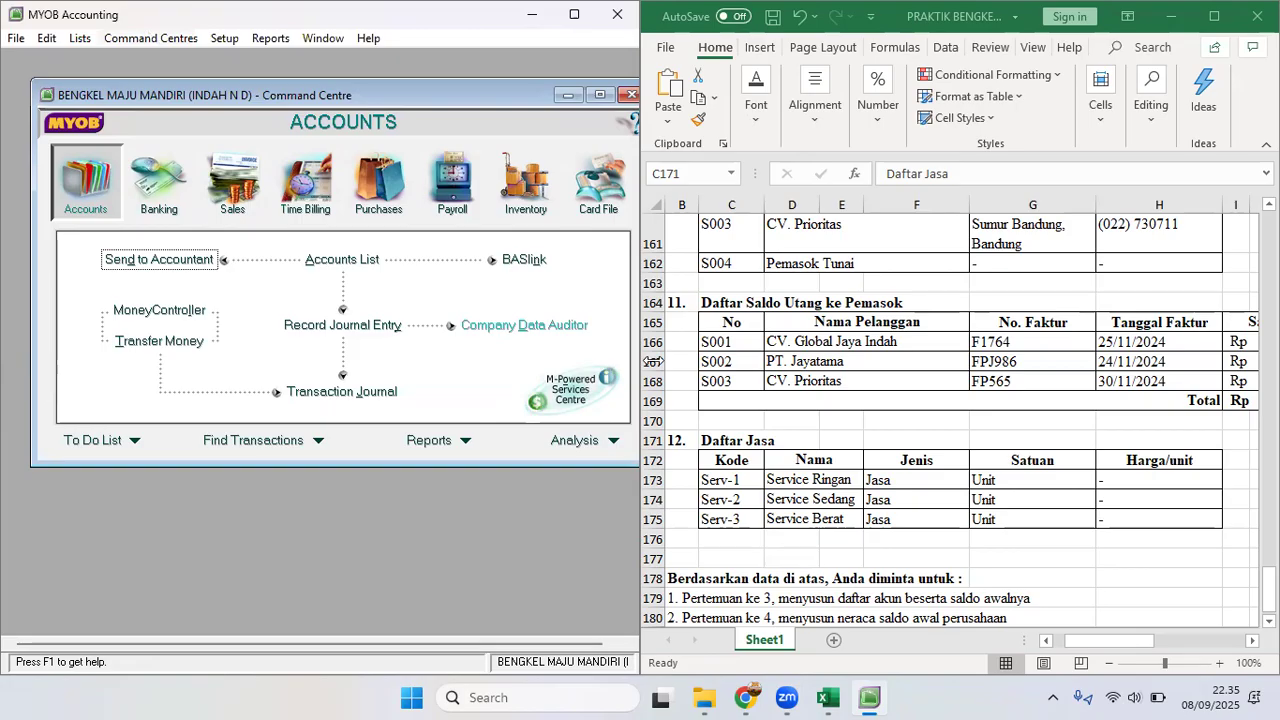
Step: Review the Daftar Jasa table in the worksheet, covering the service codes, names, types, units and unit prices
click(725, 305)
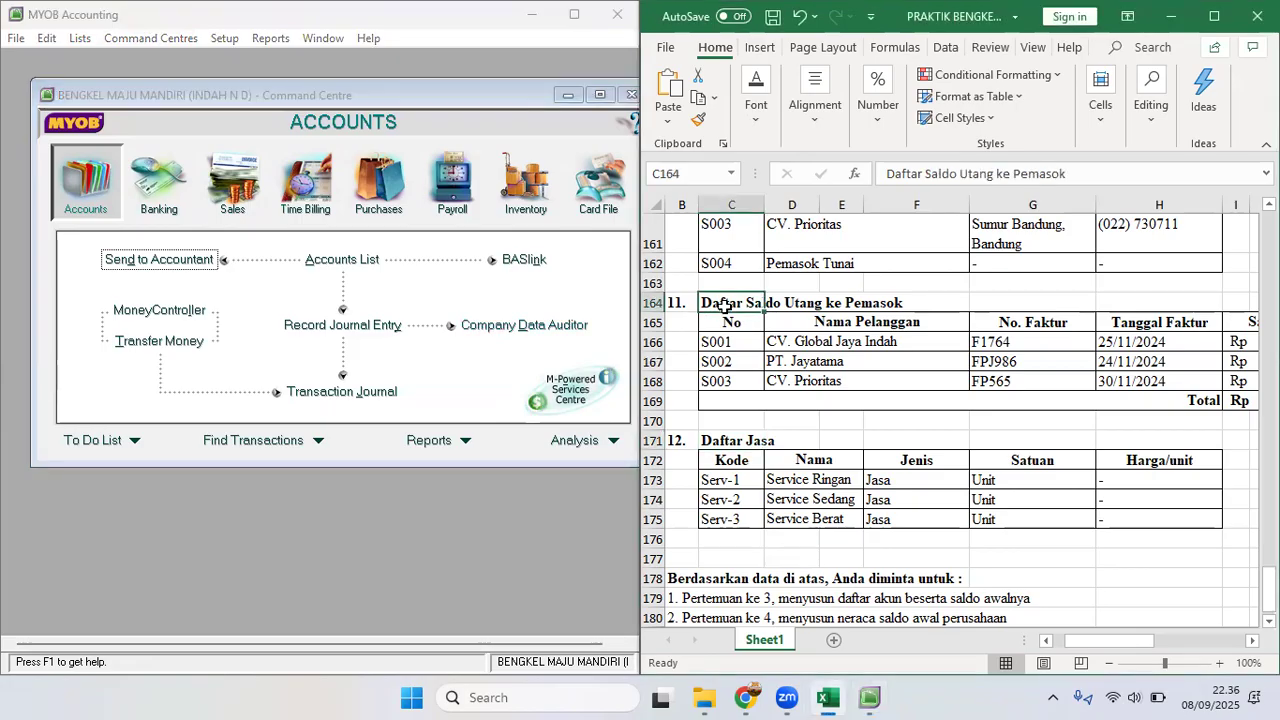
click(736, 440)
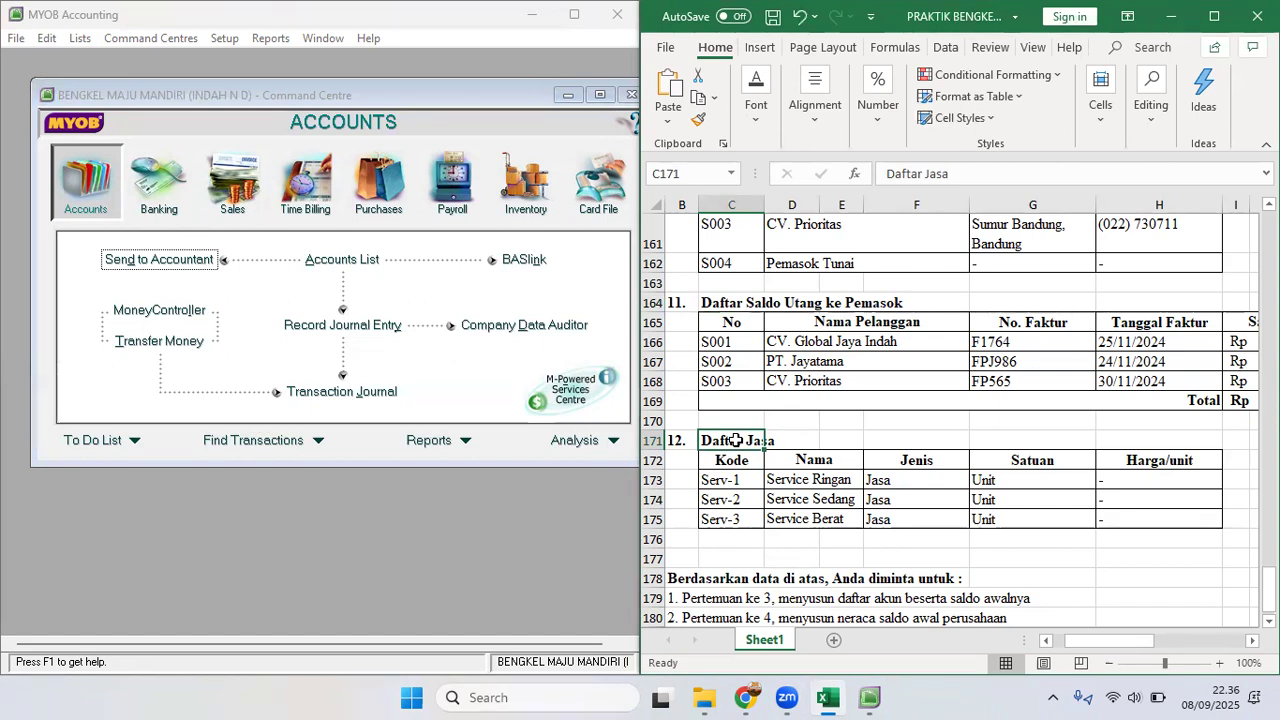
click(780, 440)
click(851, 446)
click(776, 440)
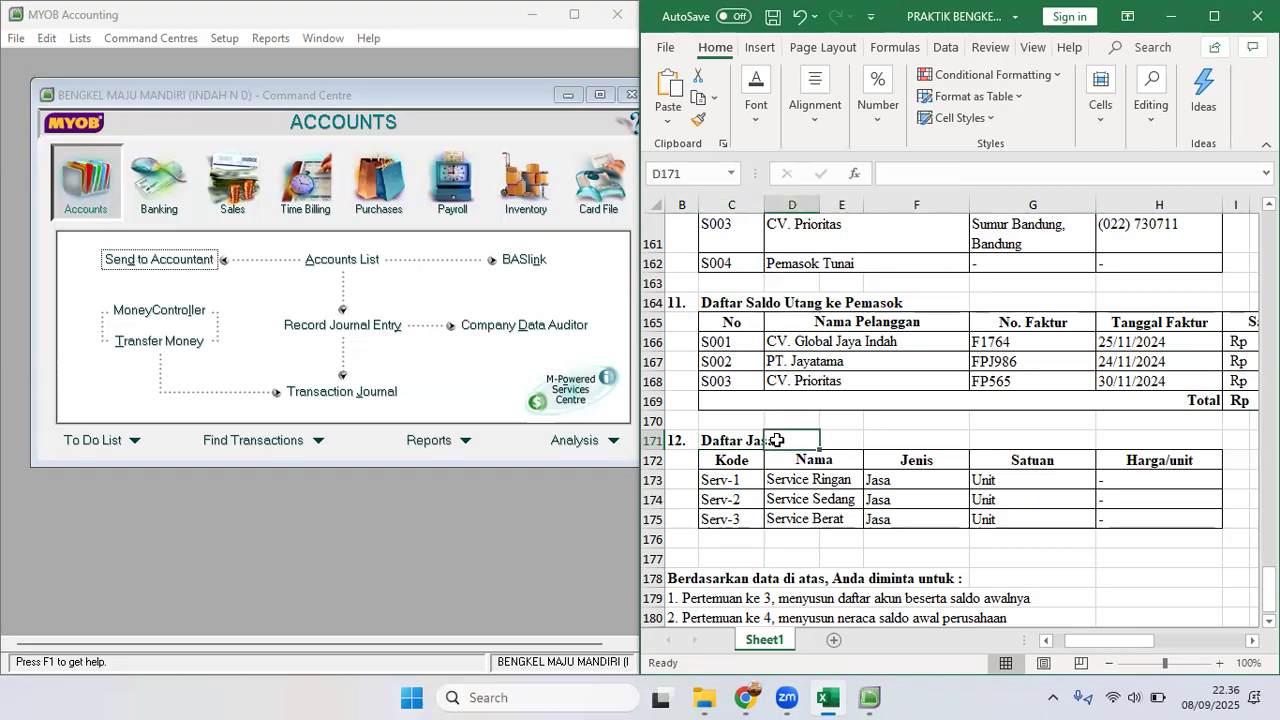
click(735, 440)
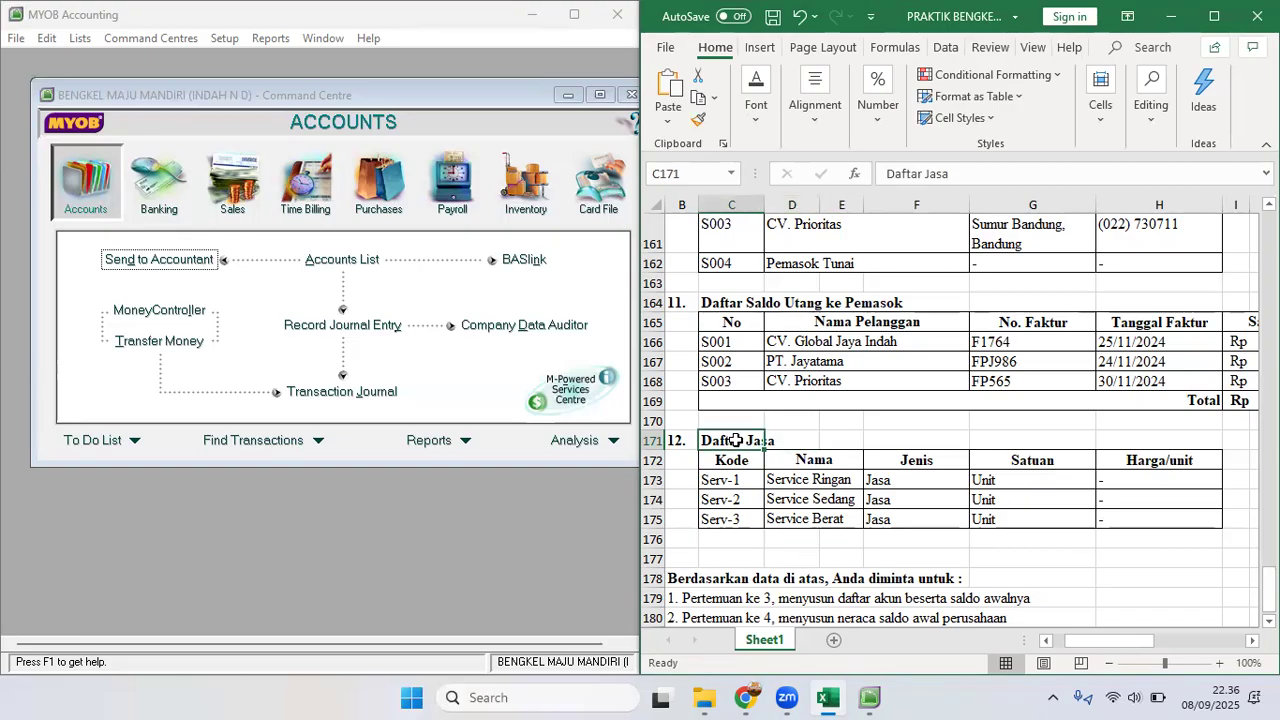
click(796, 440)
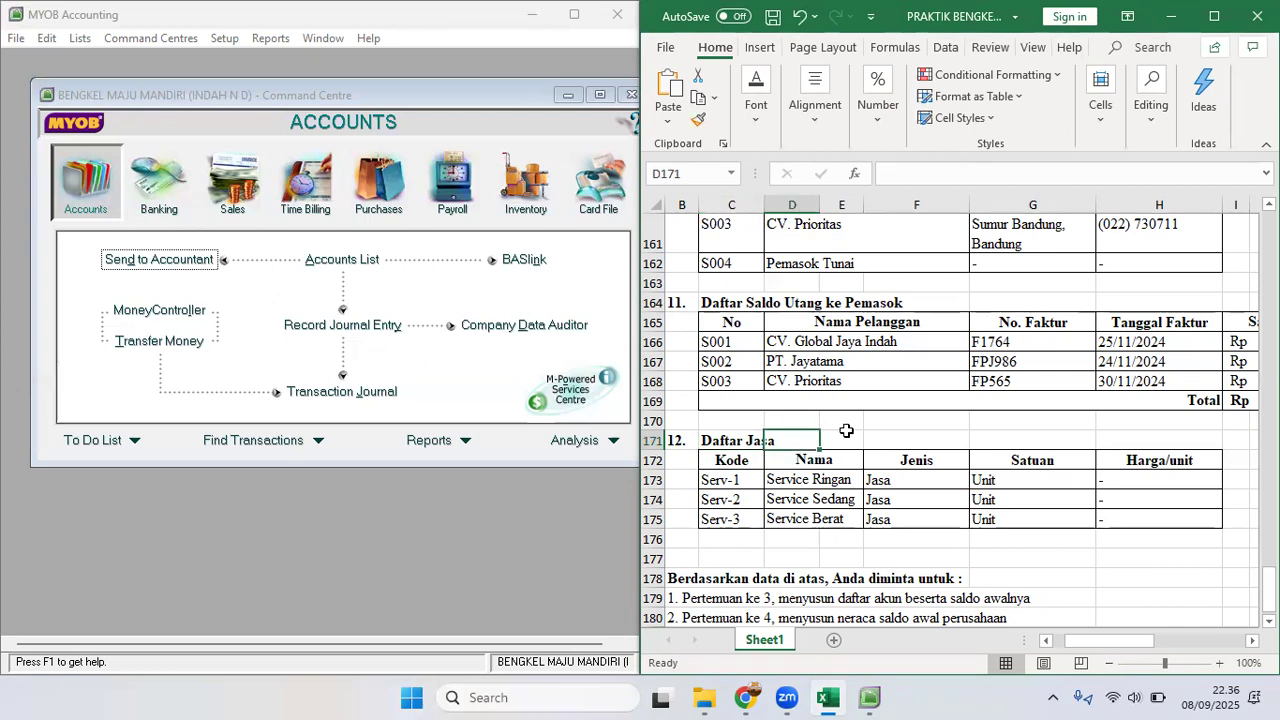
click(848, 438)
click(890, 438)
click(1008, 440)
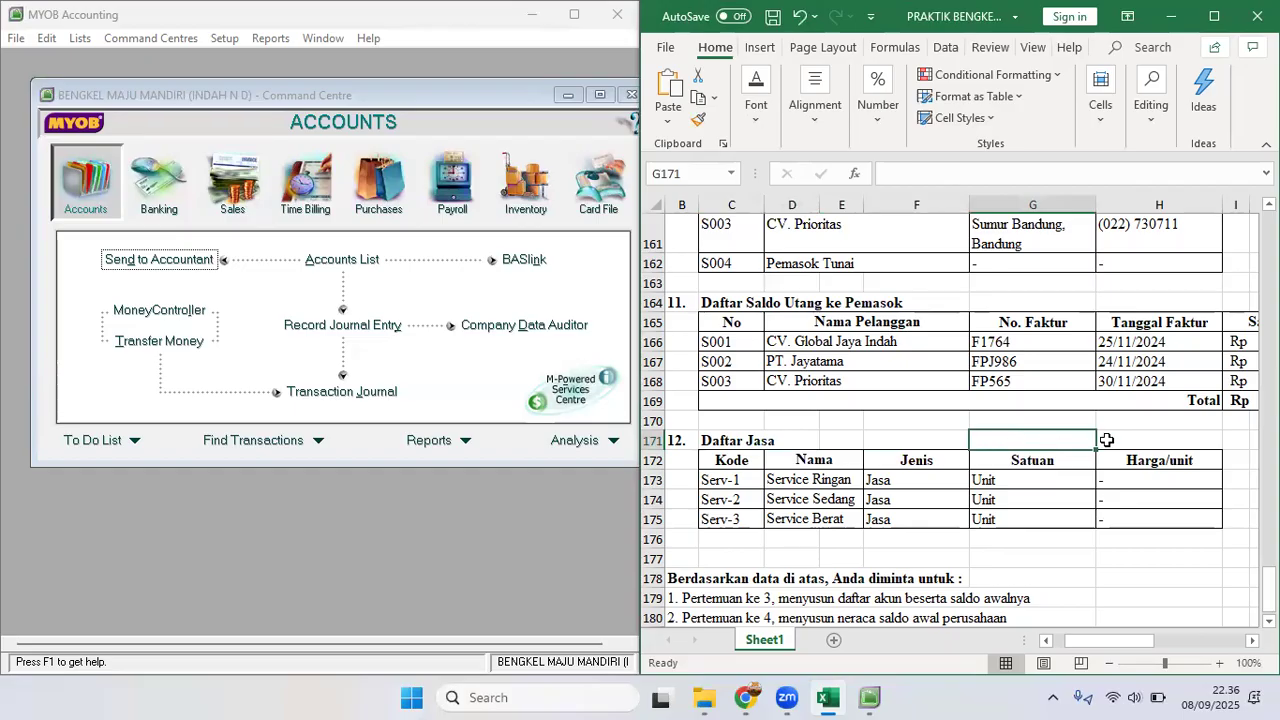
click(1131, 440)
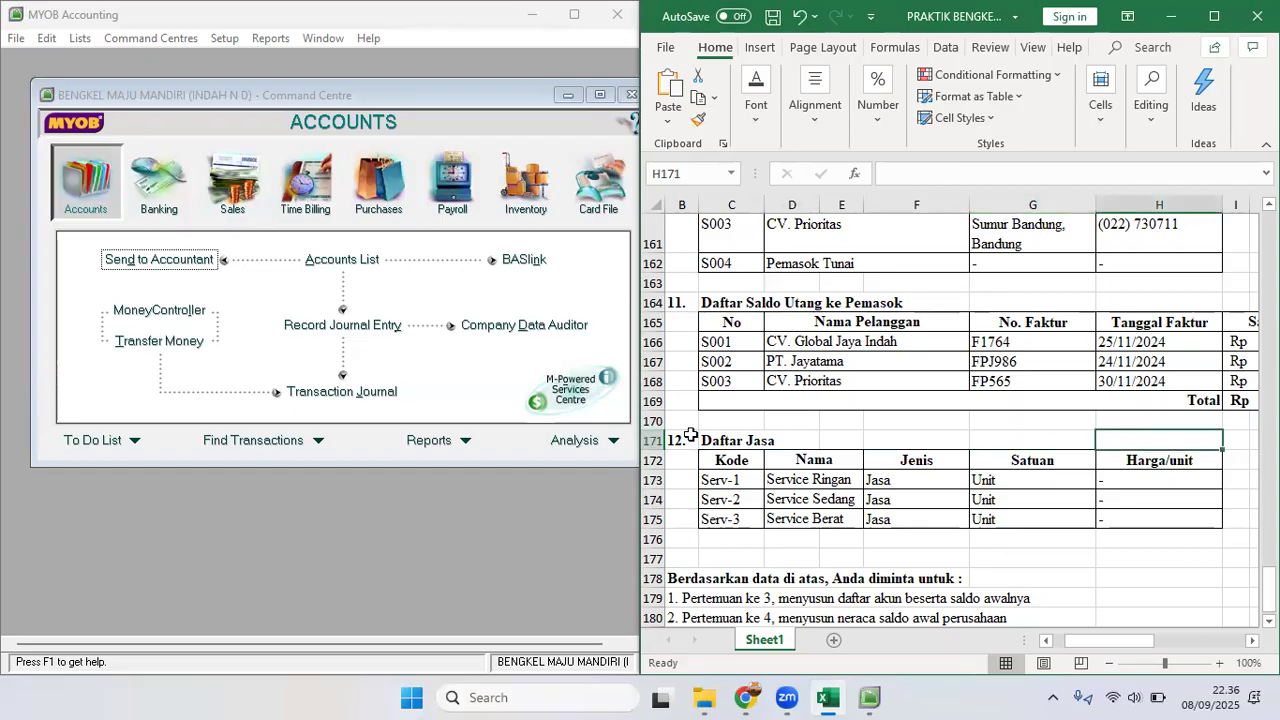
click(690, 440)
click(758, 440)
click(782, 441)
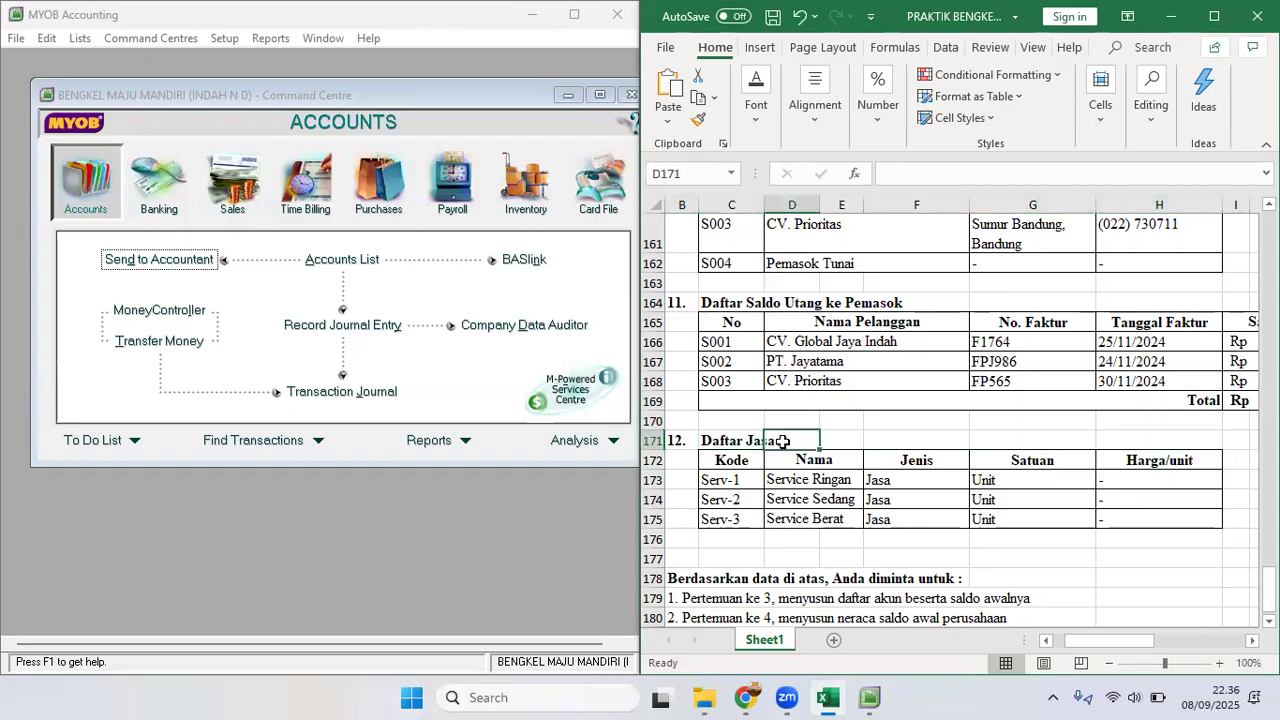
click(710, 478)
click(727, 499)
click(735, 519)
click(718, 440)
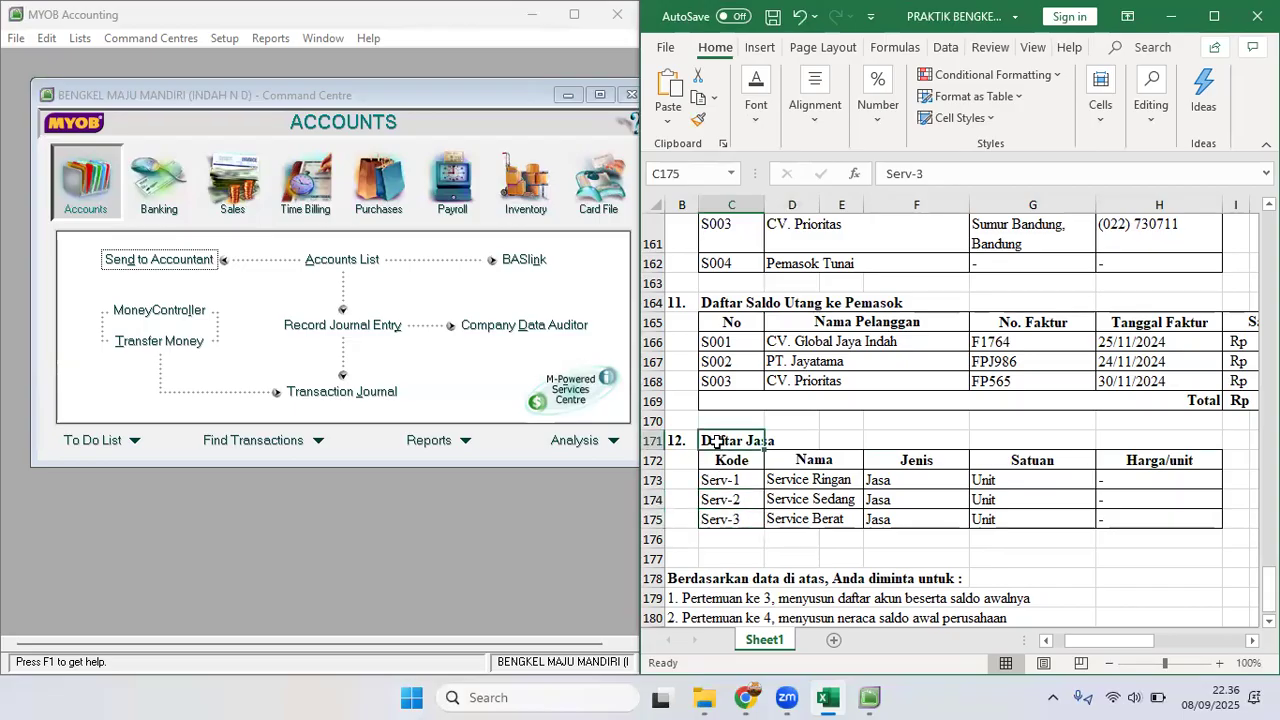
click(735, 540)
click(767, 544)
click(824, 544)
click(716, 563)
click(782, 560)
click(827, 560)
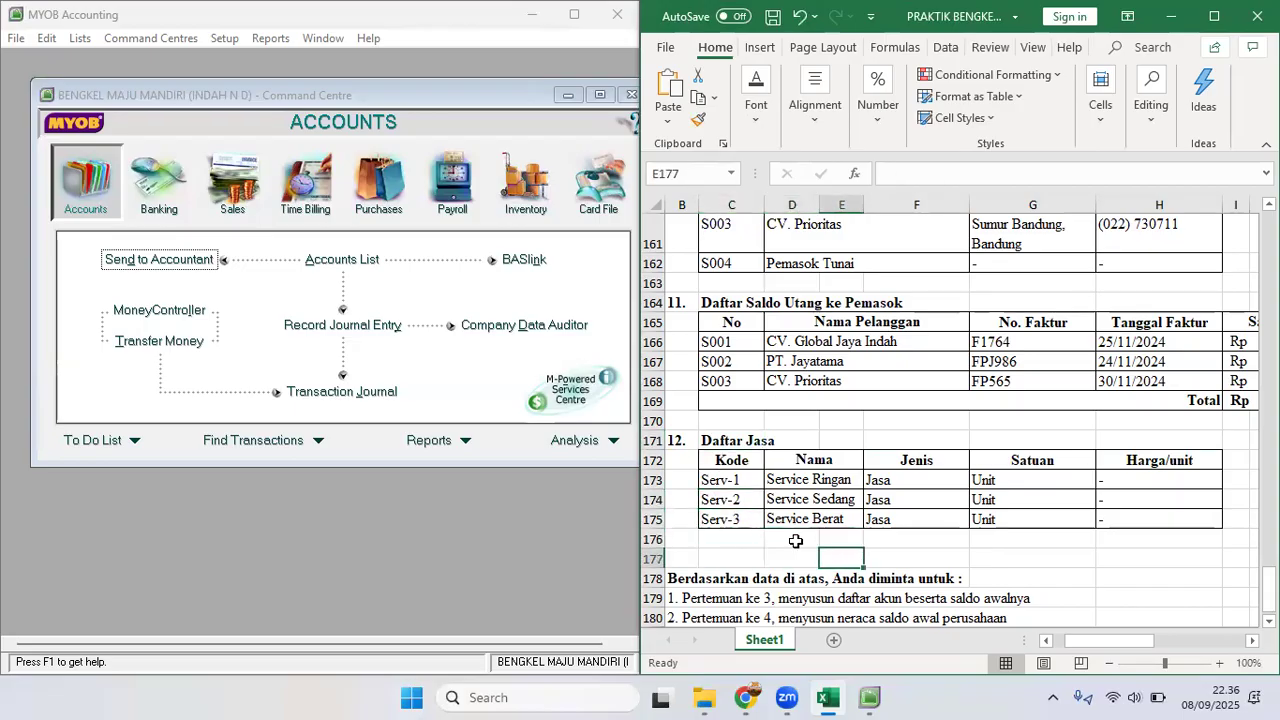
click(720, 440)
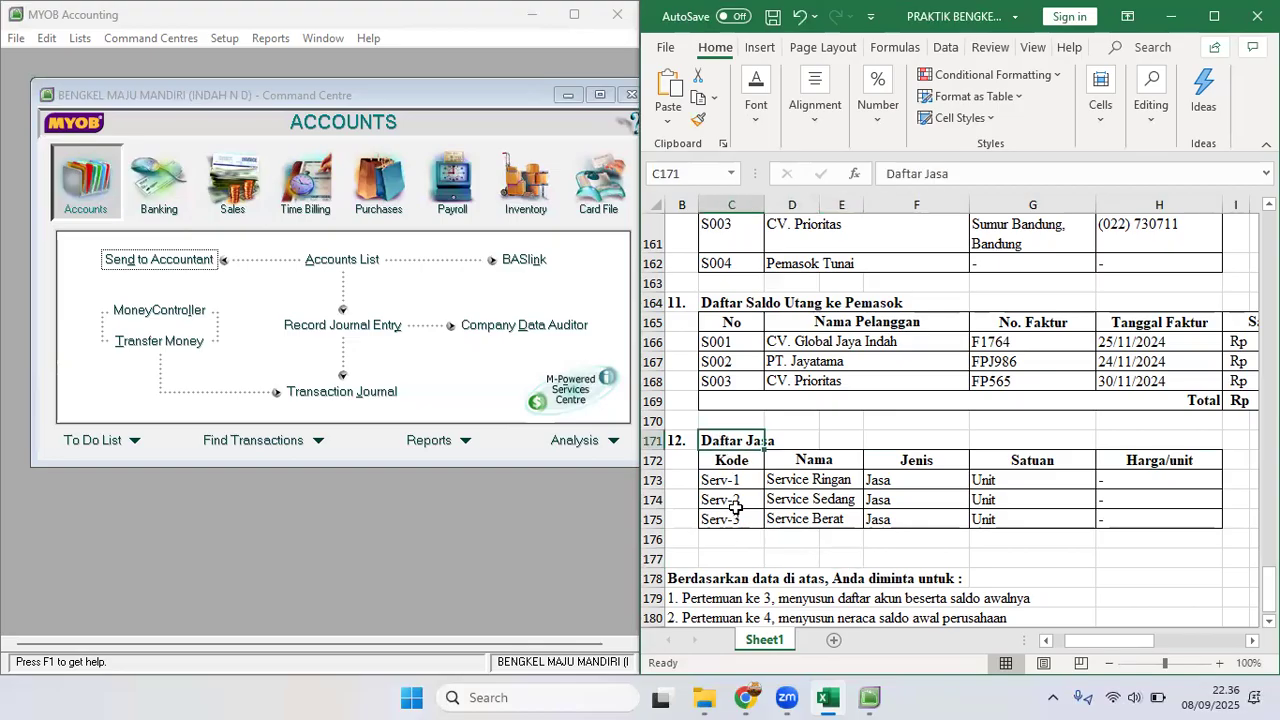
Step: Switch to MYOB Accounting and open the Items List of the Inventory command centre
click(127, 25)
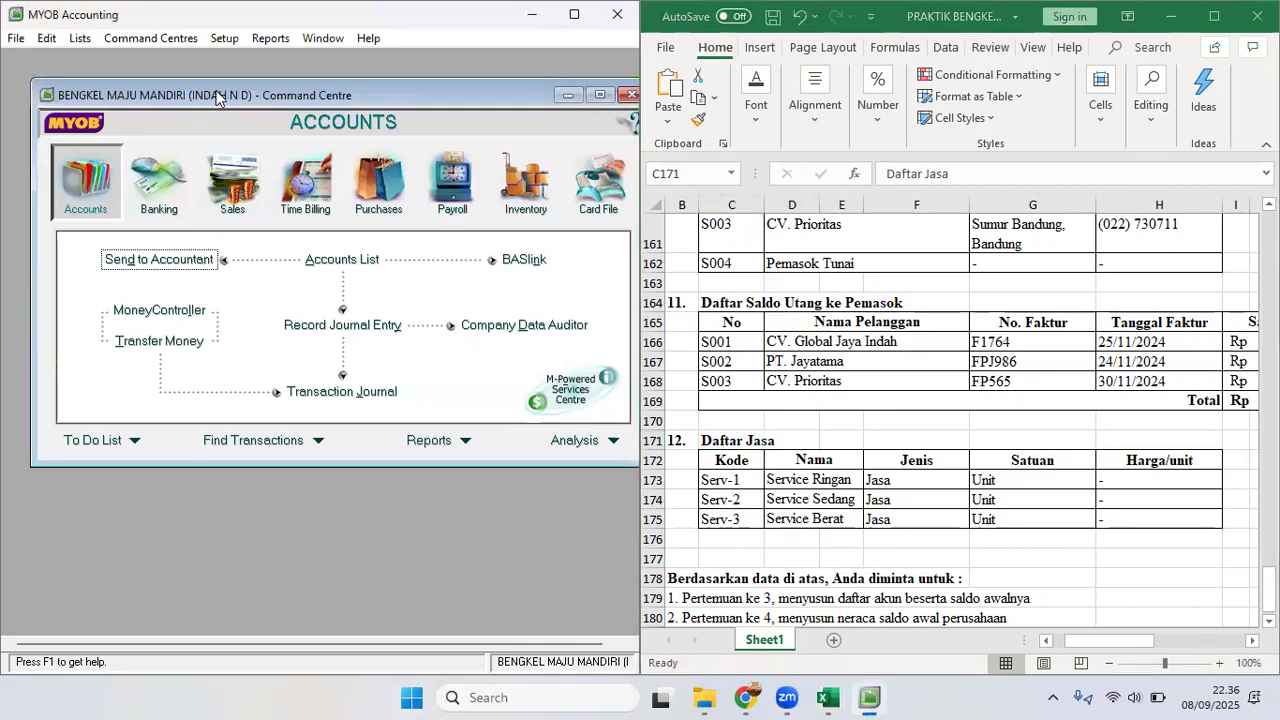
drag(210, 94, 204, 97)
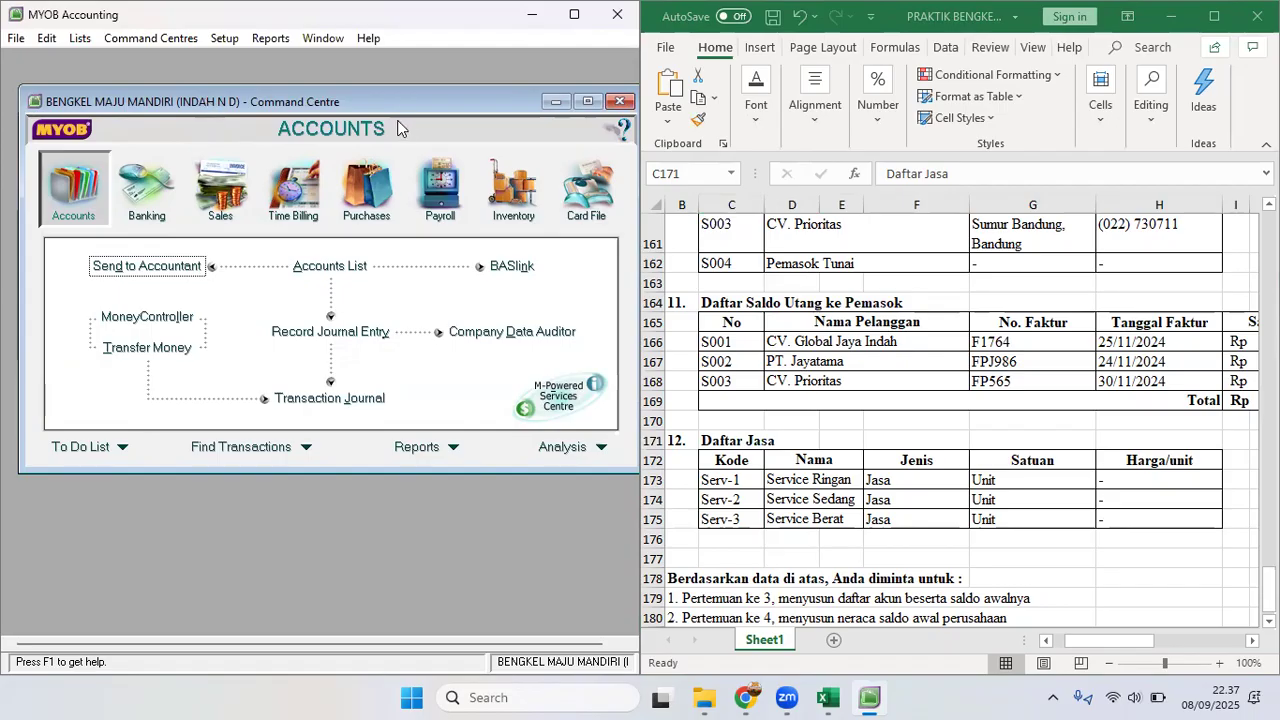
click(494, 185)
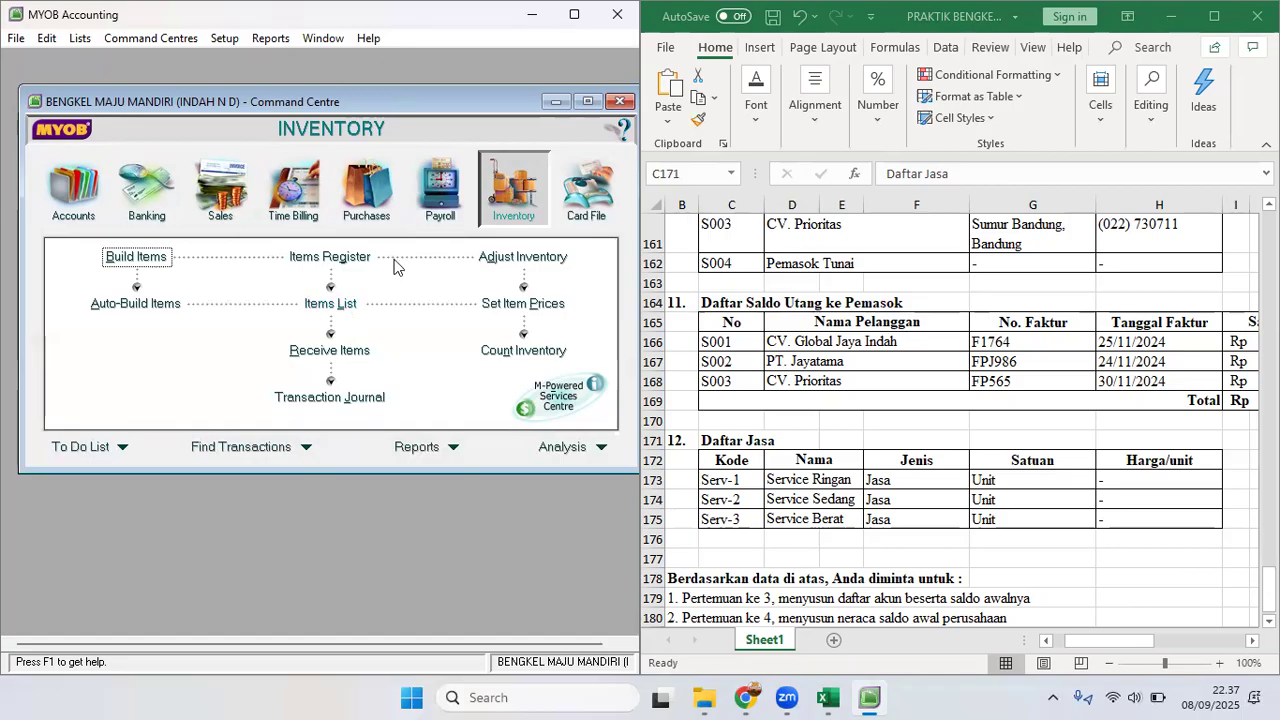
click(346, 304)
Step: Examine the All Items, Sold, Bought and Inventoried views of the Items List against the Daftar Jasa table in the worksheet
click(120, 160)
click(200, 164)
click(274, 165)
click(340, 162)
click(119, 163)
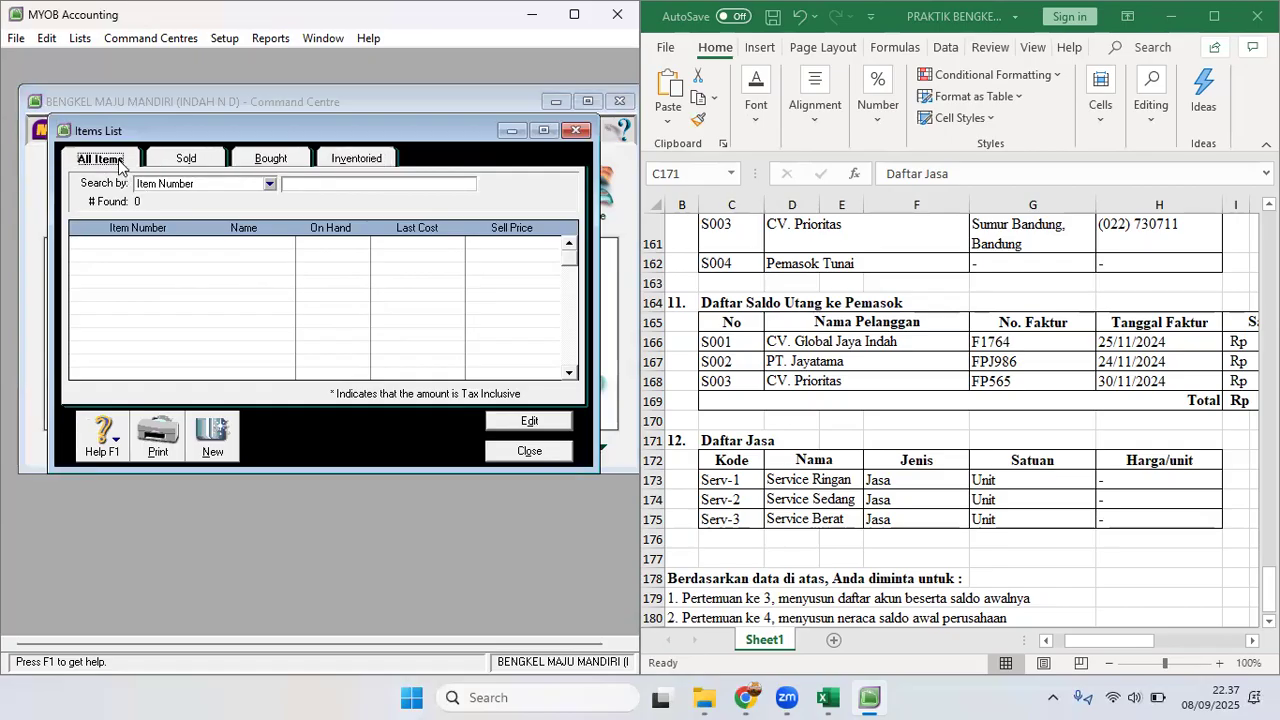
click(192, 160)
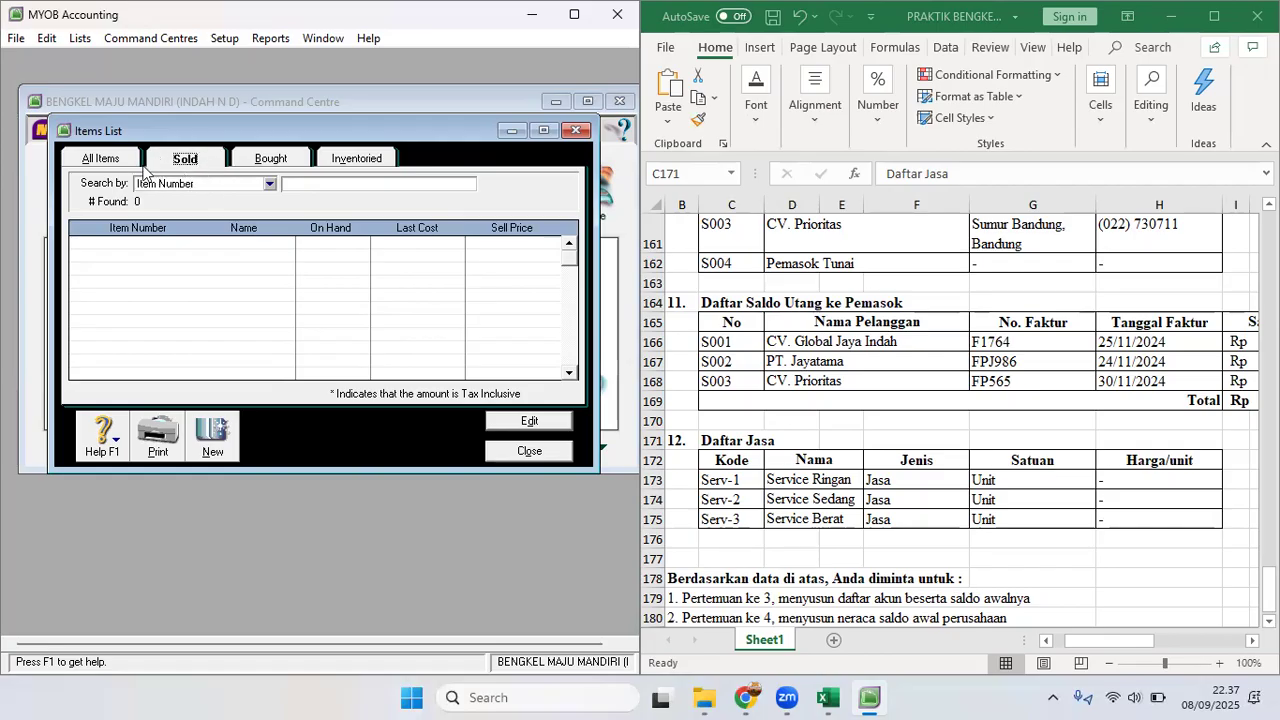
click(270, 160)
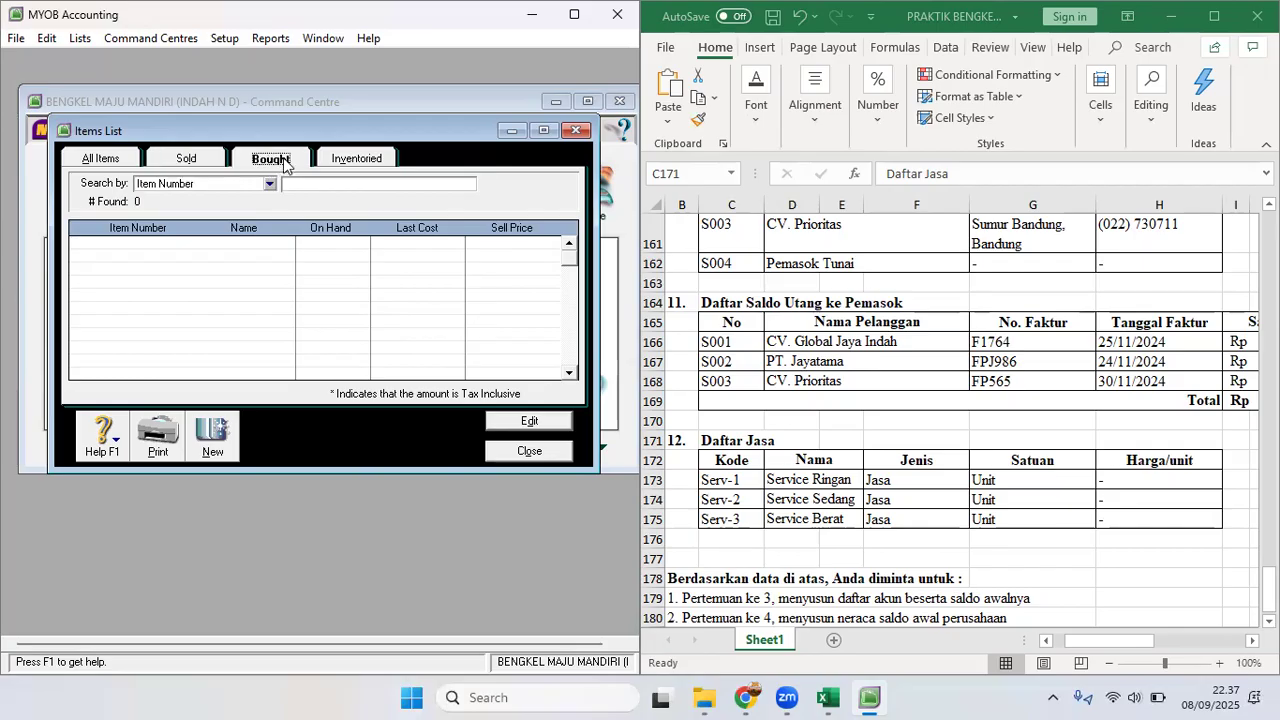
click(347, 162)
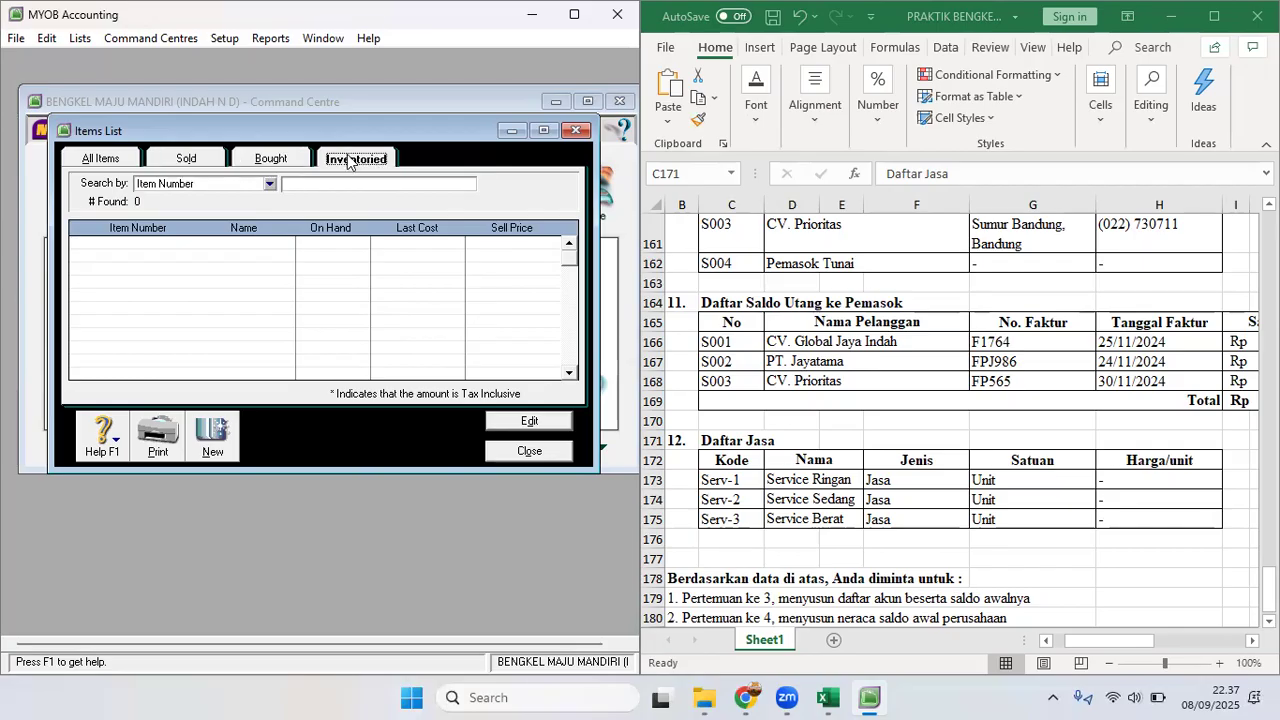
click(727, 445)
click(792, 440)
click(824, 440)
click(876, 440)
click(975, 437)
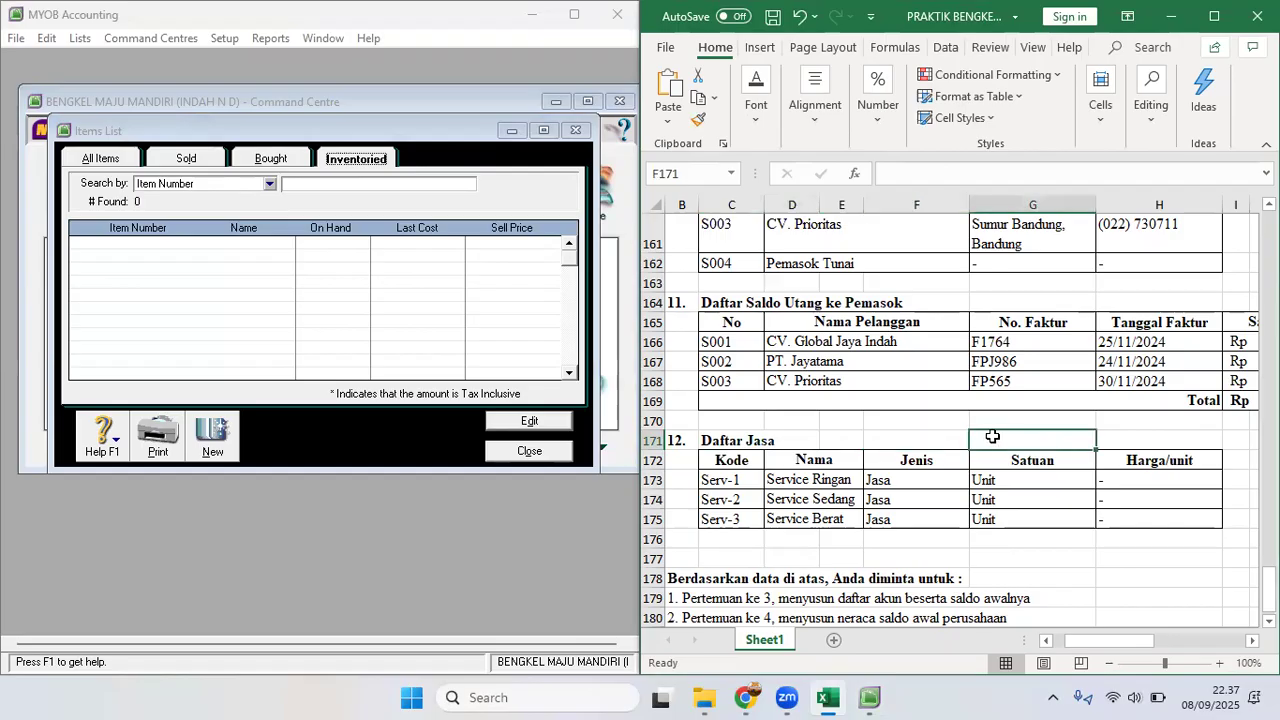
click(185, 160)
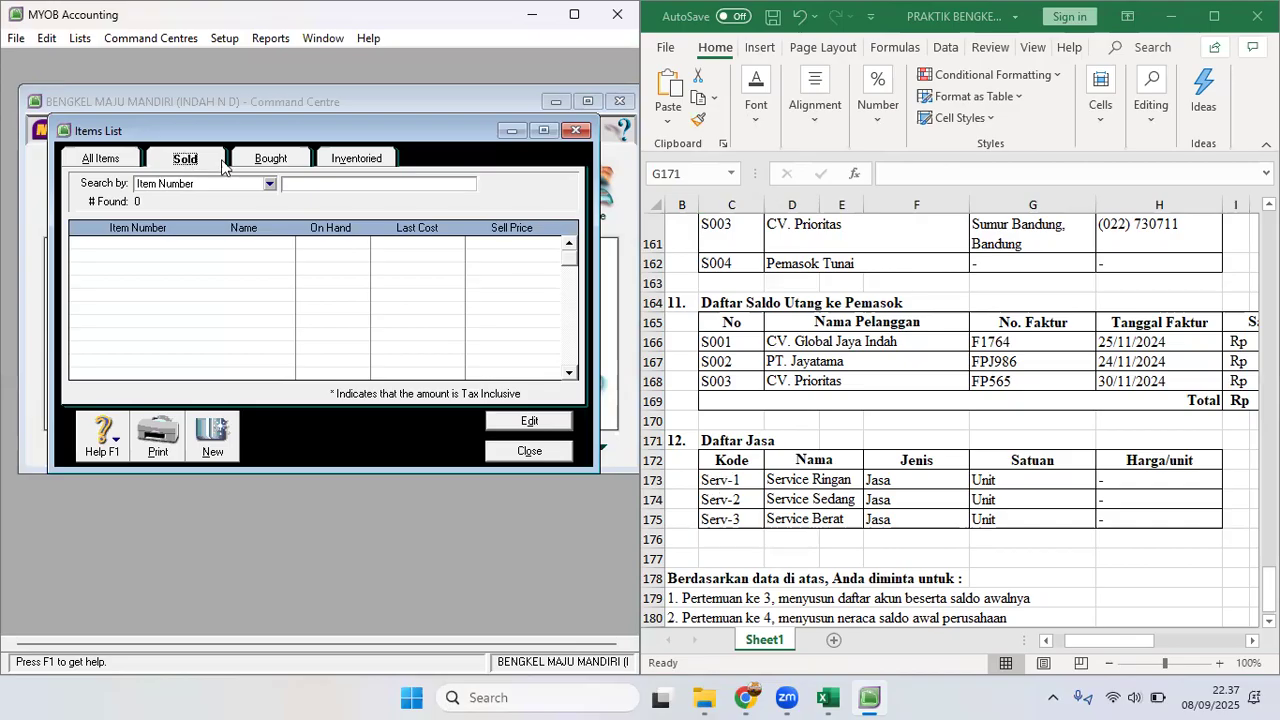
click(362, 163)
click(289, 161)
click(336, 163)
click(720, 442)
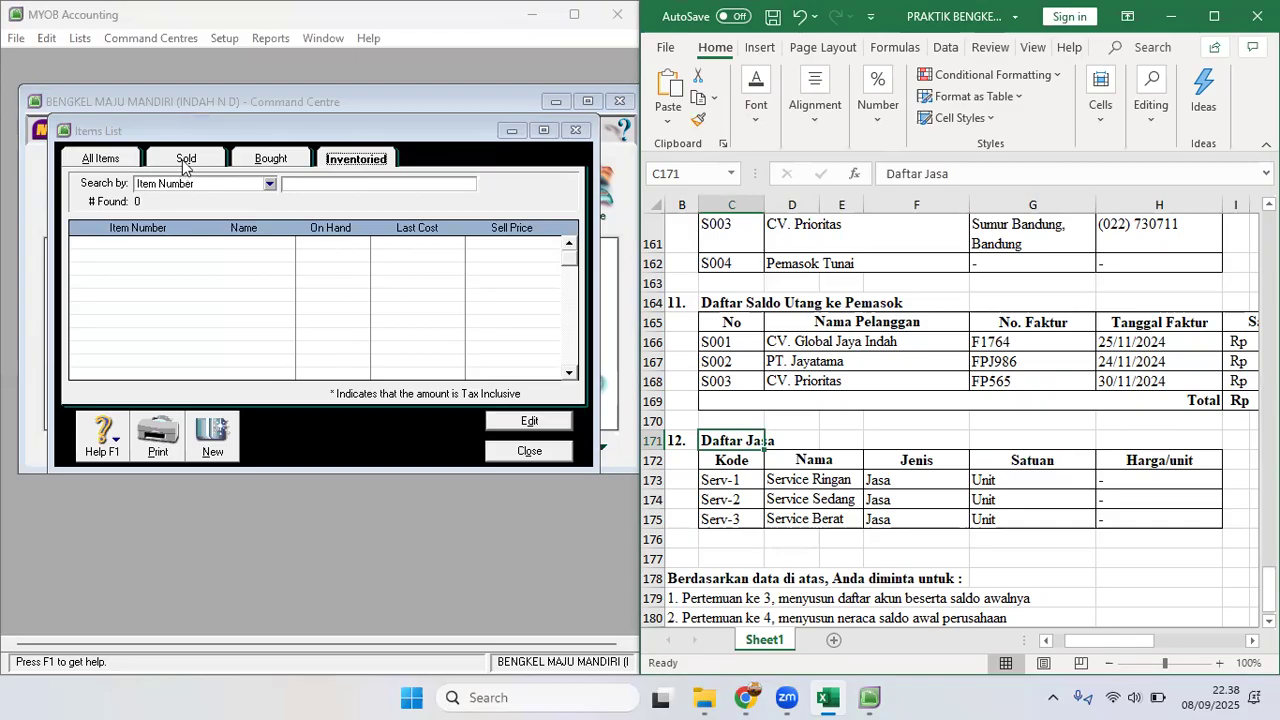
Step: Create a new item from the Sold view with item number SERV-1 and the name SERVICE RINGAN
click(183, 162)
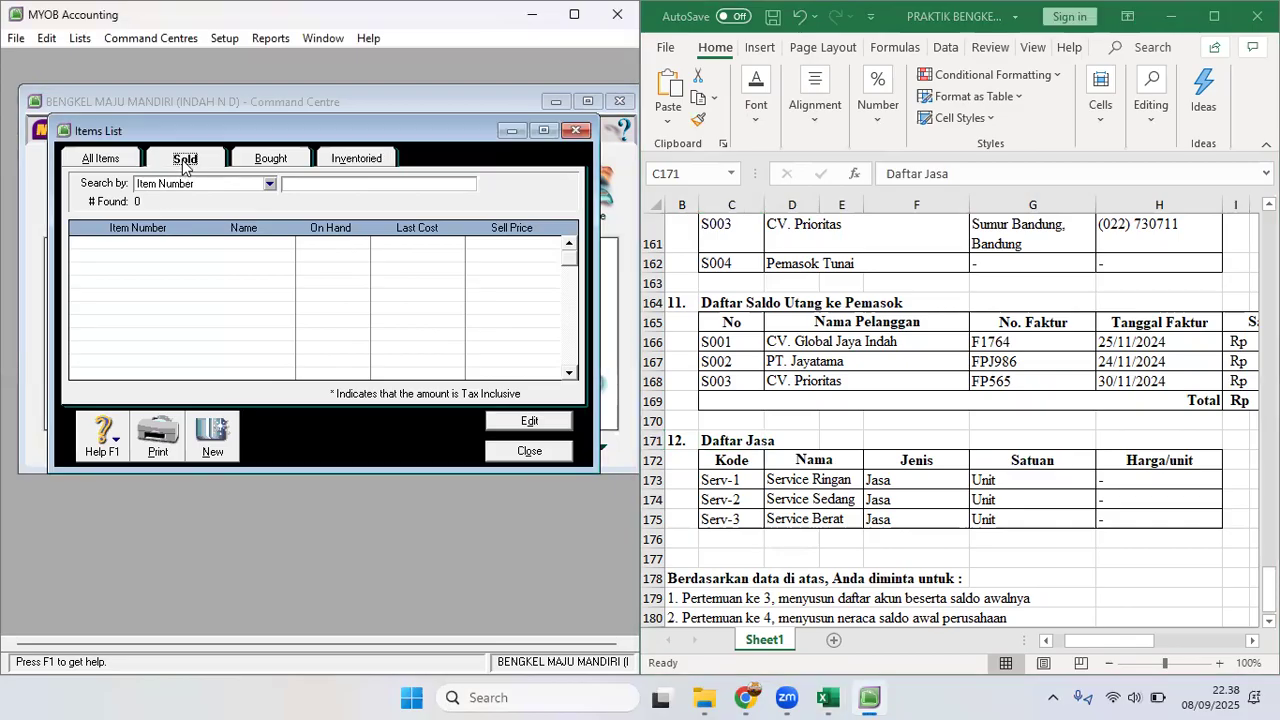
click(213, 440)
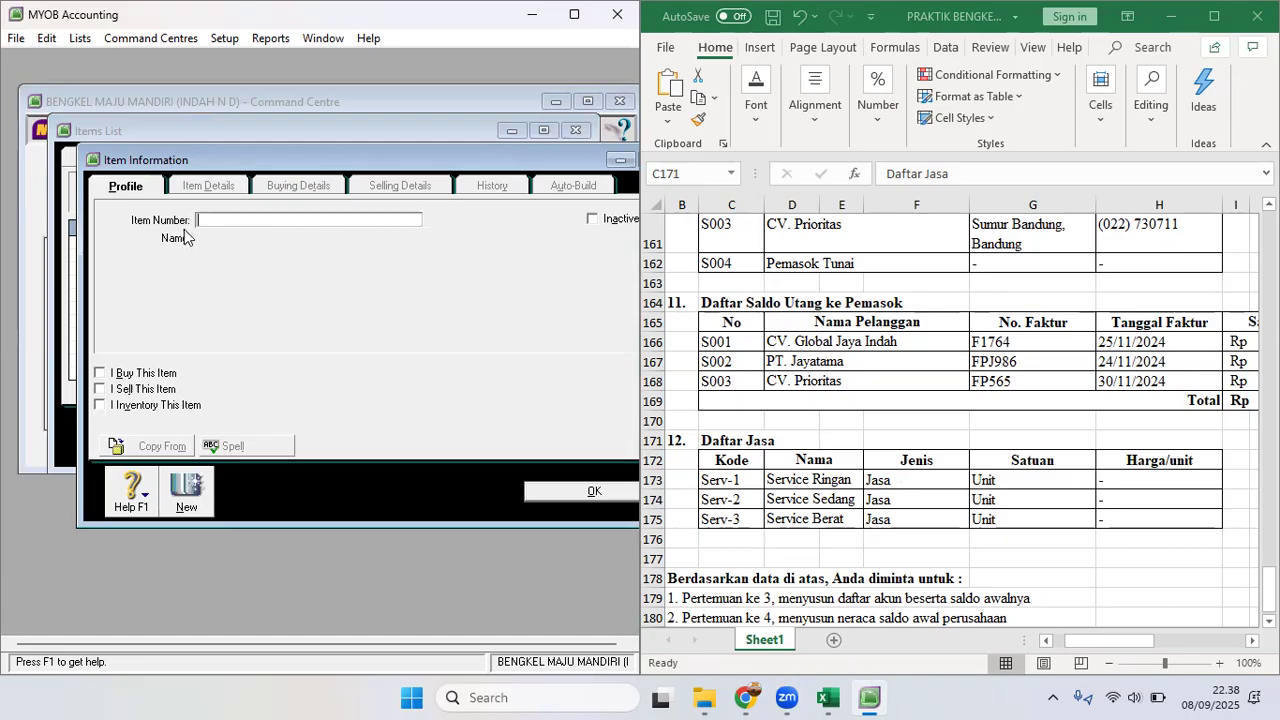
text(SERV-1)
key(Tab)
text(SERVICE )
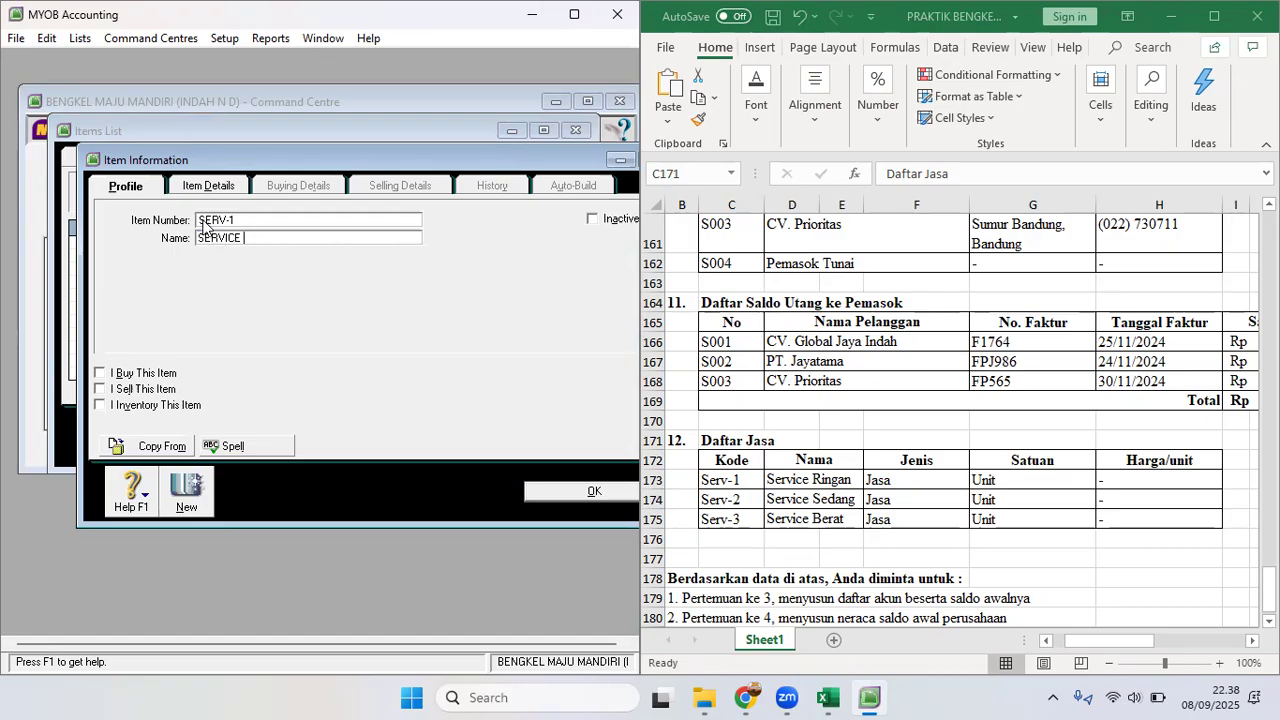
text(RINGAN)
Step: Mark SERV-1 as an item that is sold, tracking its sales in income account 4-1100 SERVICE INCOME
click(101, 388)
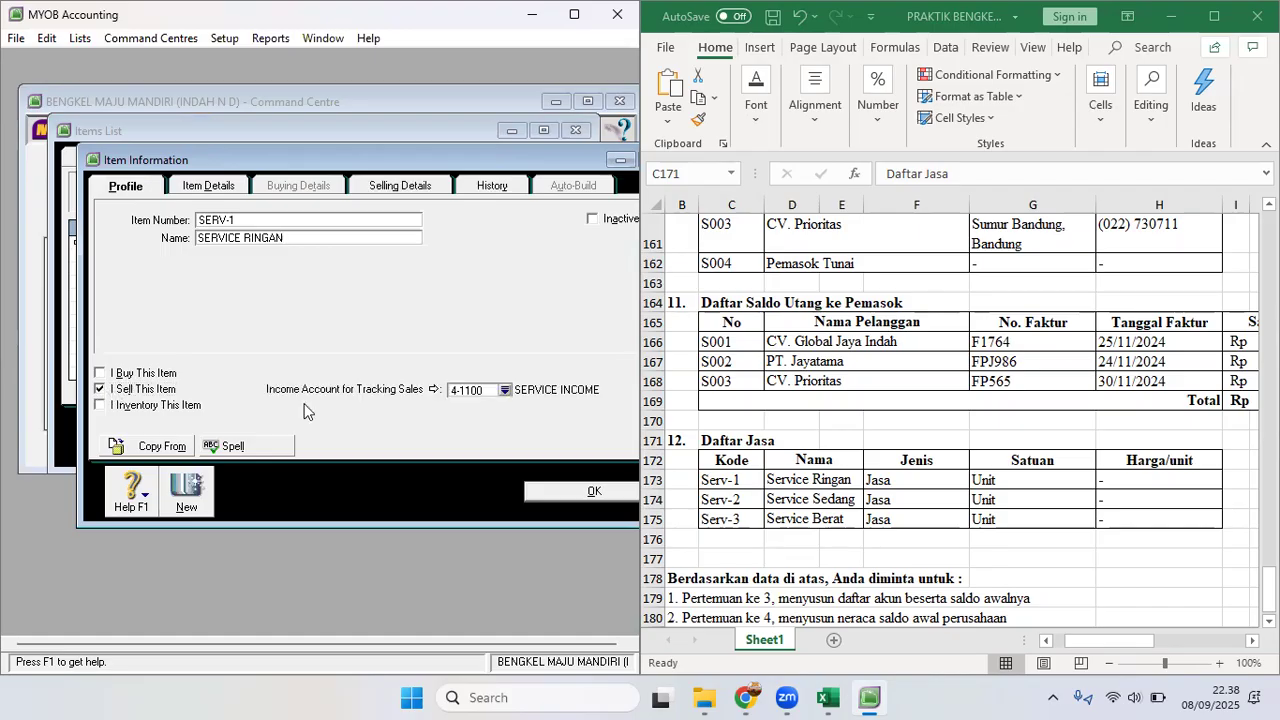
click(506, 389)
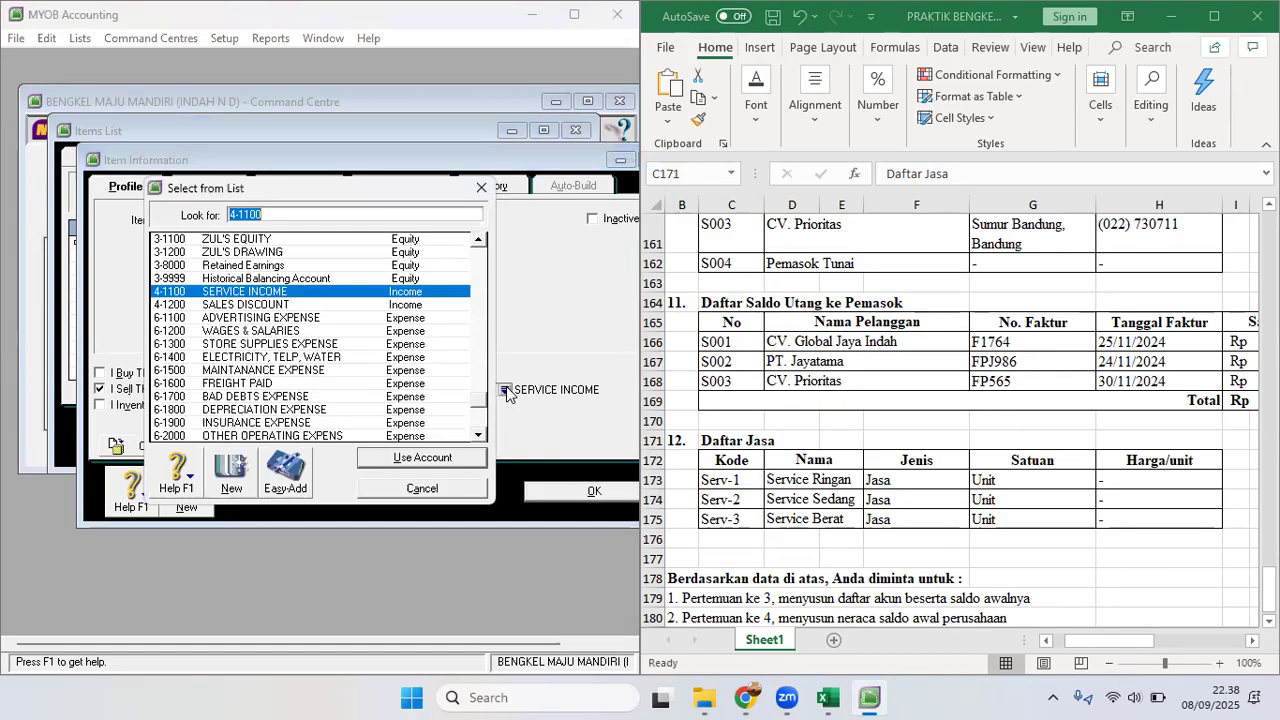
double_click(276, 292)
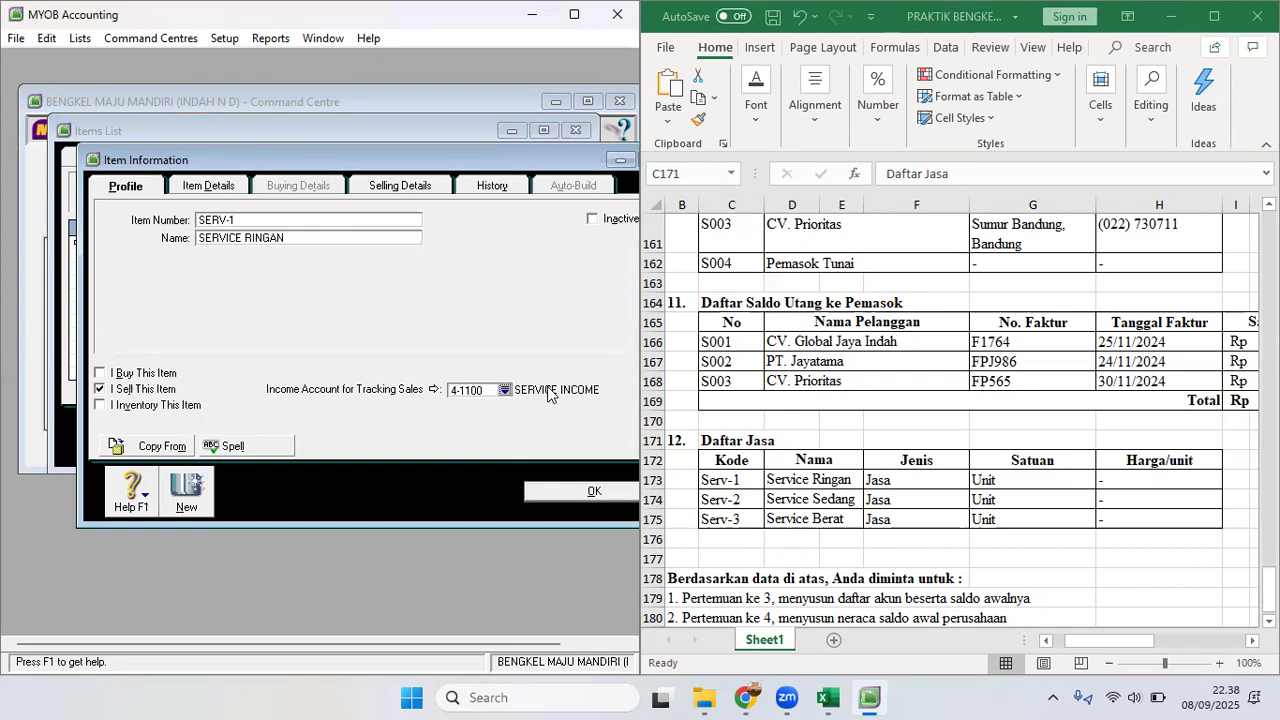
Step: Set the selling unit of measure of SERV-1 to UNIT in its selling details
click(228, 186)
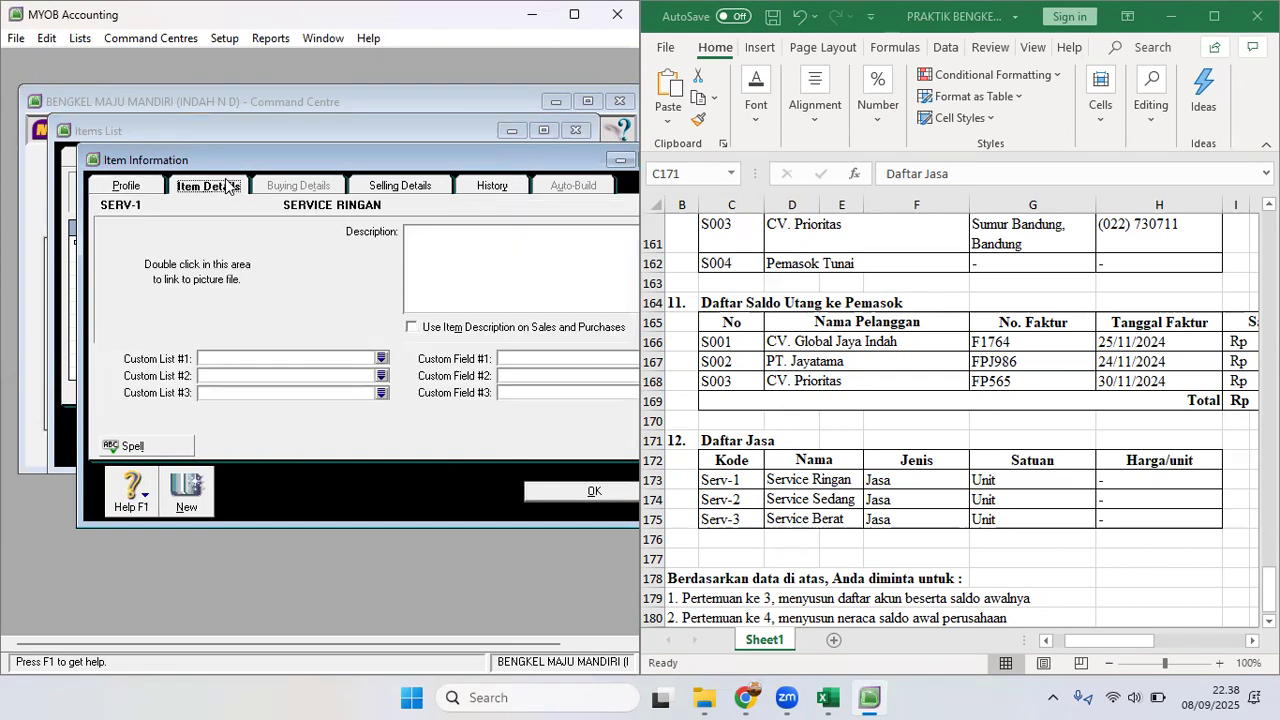
drag(397, 170, 334, 167)
click(353, 181)
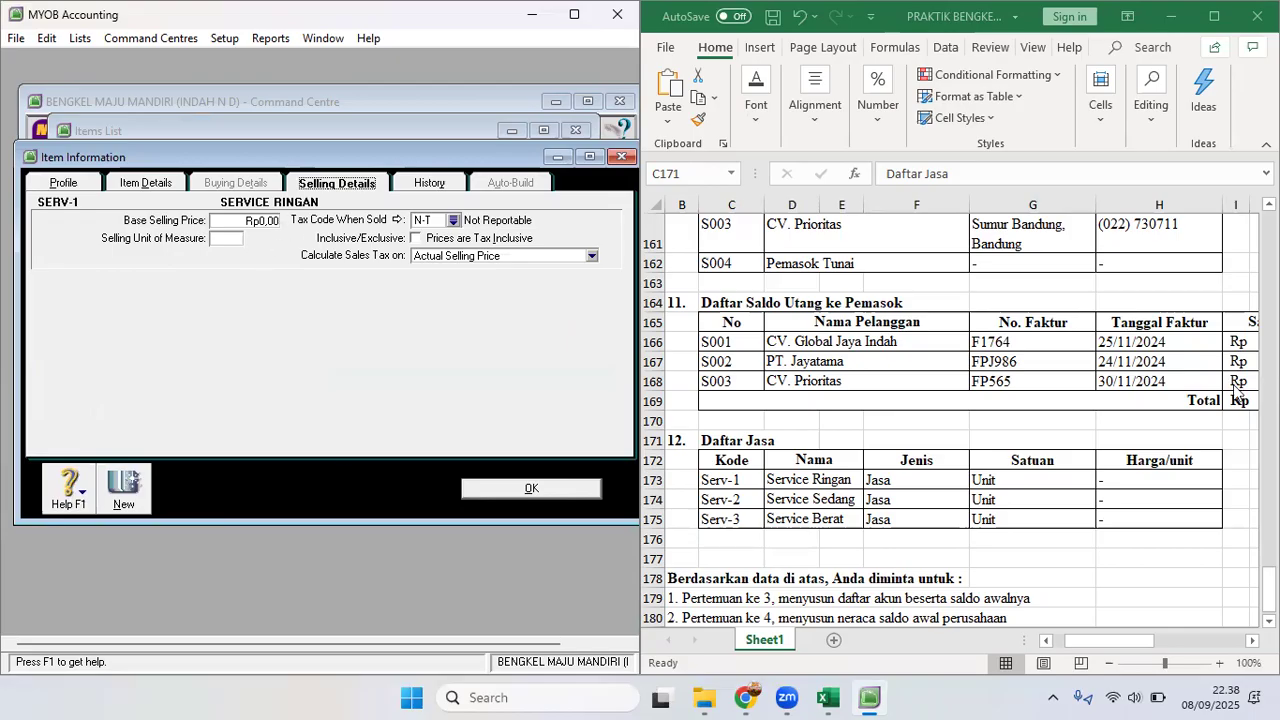
click(229, 242)
text(UNIT)
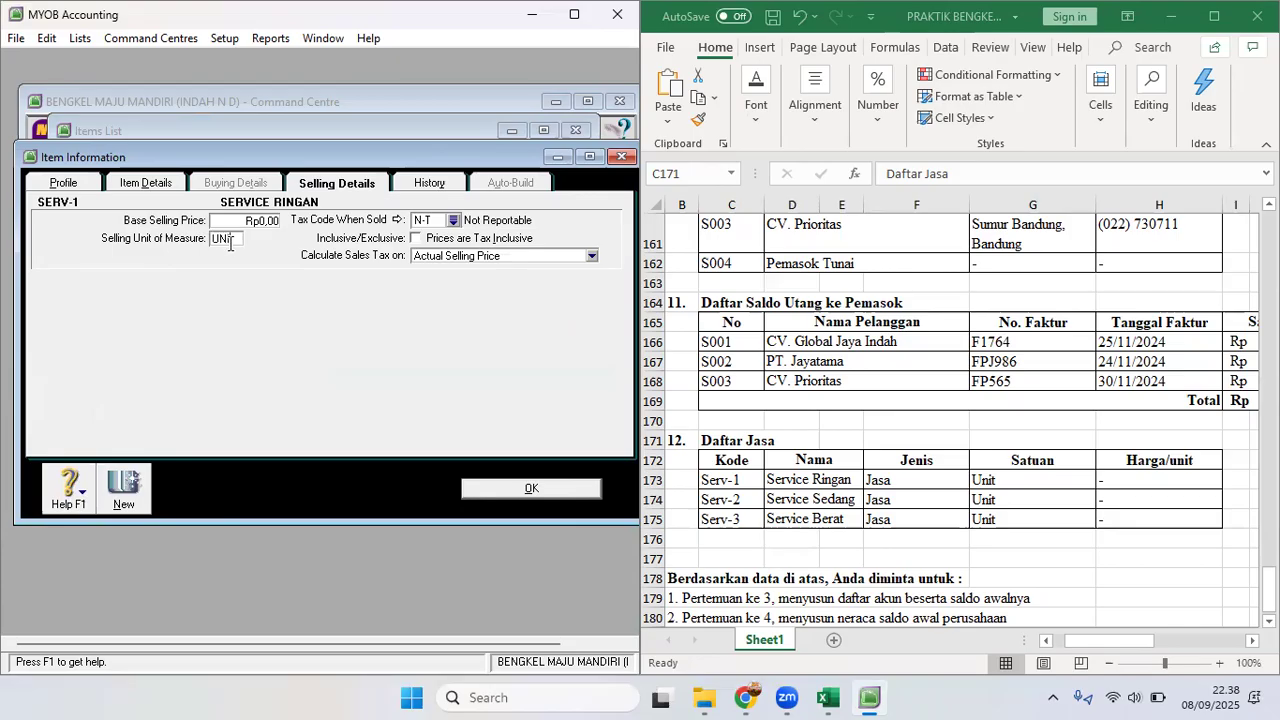
key(Tab)
Step: Add another sold item numbered SERV-2 with the name SERVICE SEDANG and check its selling details
click(130, 490)
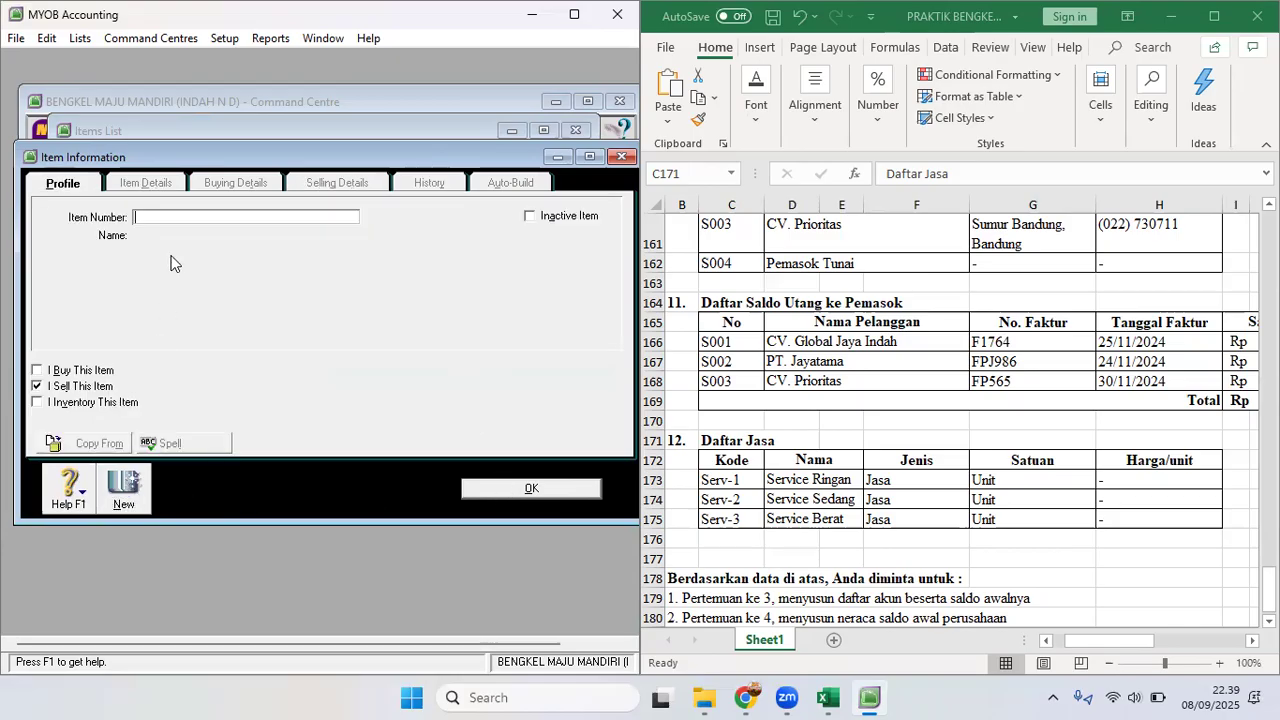
text(SERC)
key(BackSpace)
text(V-)
text(2)
key(Tab)
text(S)
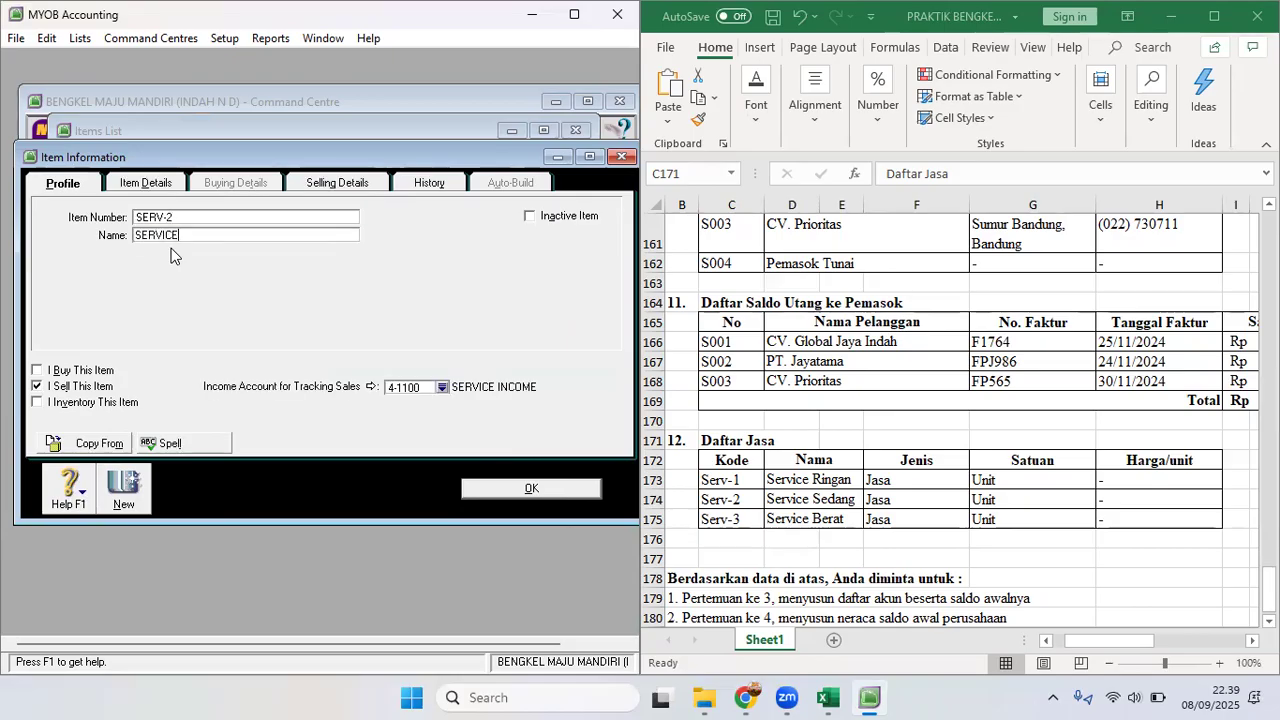
text(ERVICE SEDANG)
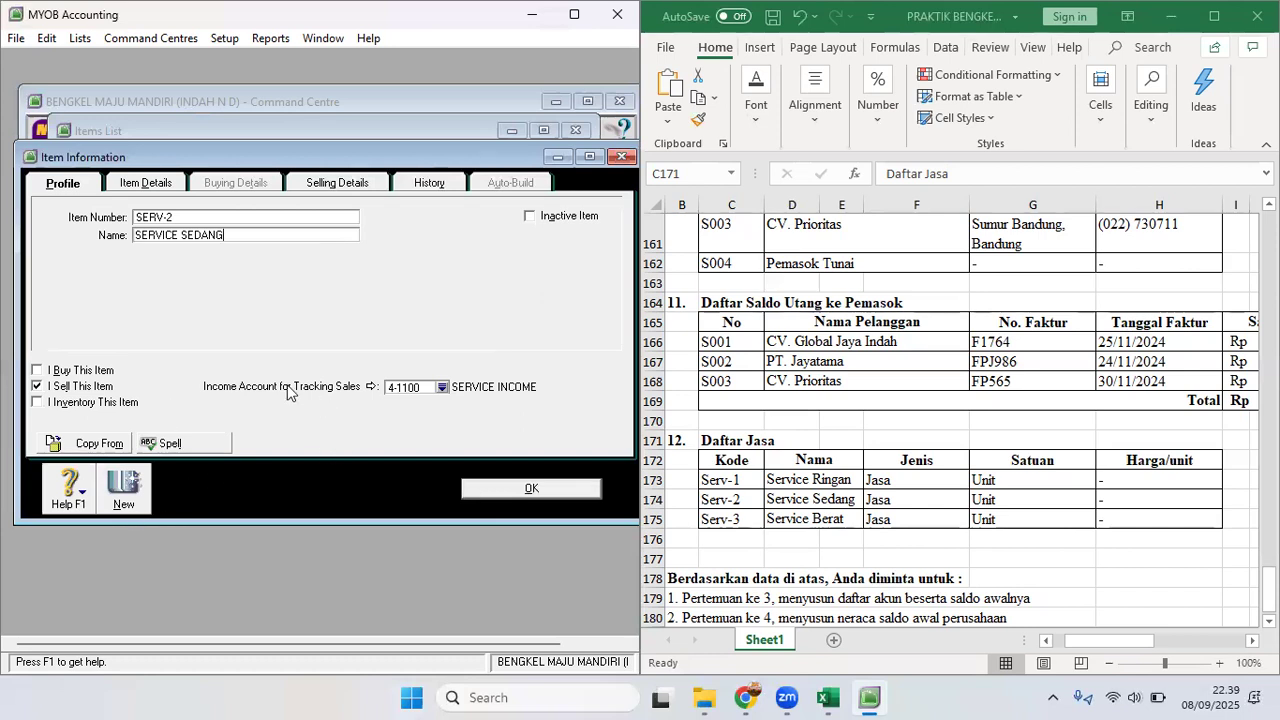
click(367, 187)
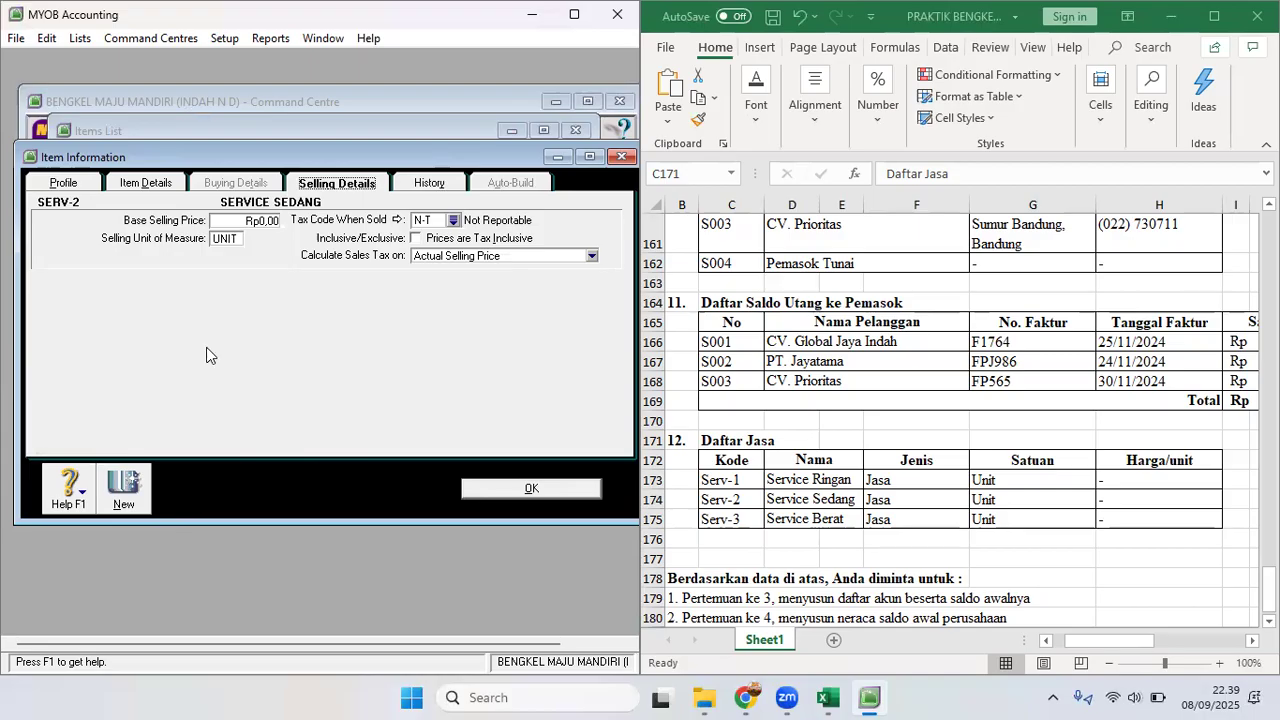
Step: Add a sold item numbered SERV-3 named SERVICE BERAT, check its selling details, and close the Items List
click(138, 503)
text(SERV-3)
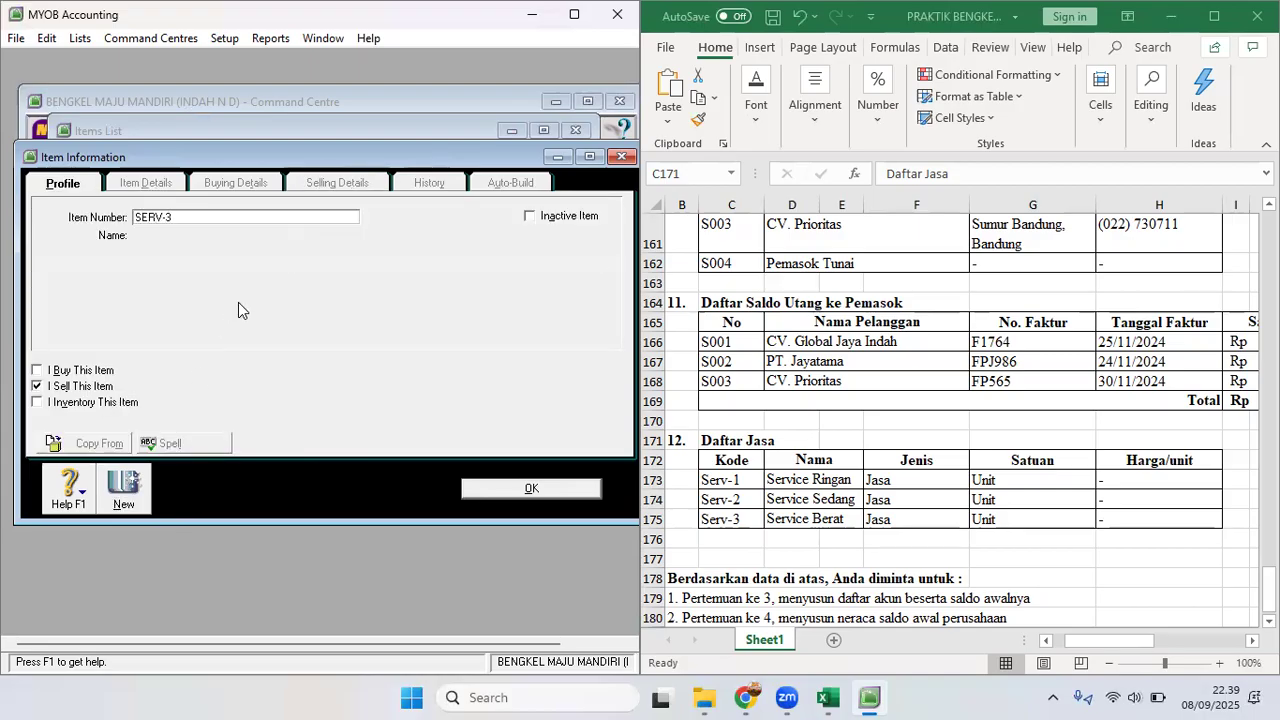
key(Tab)
text(SERV)
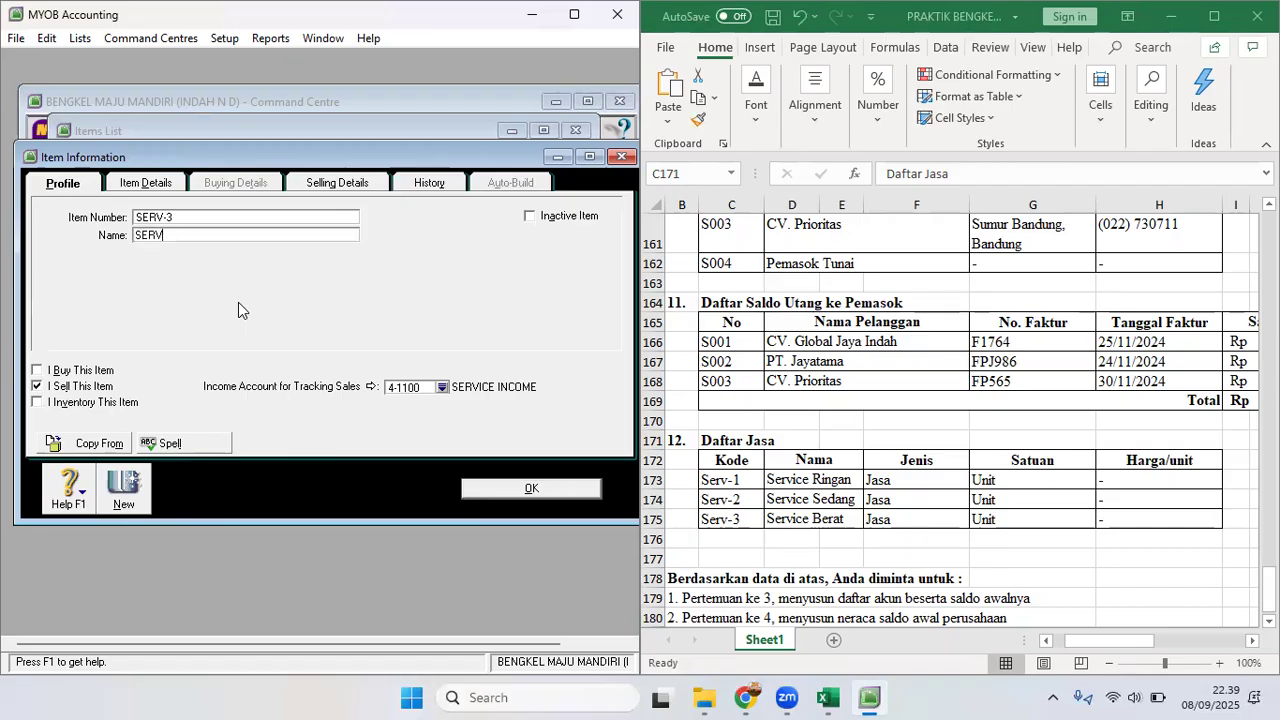
text(ICE BERAT)
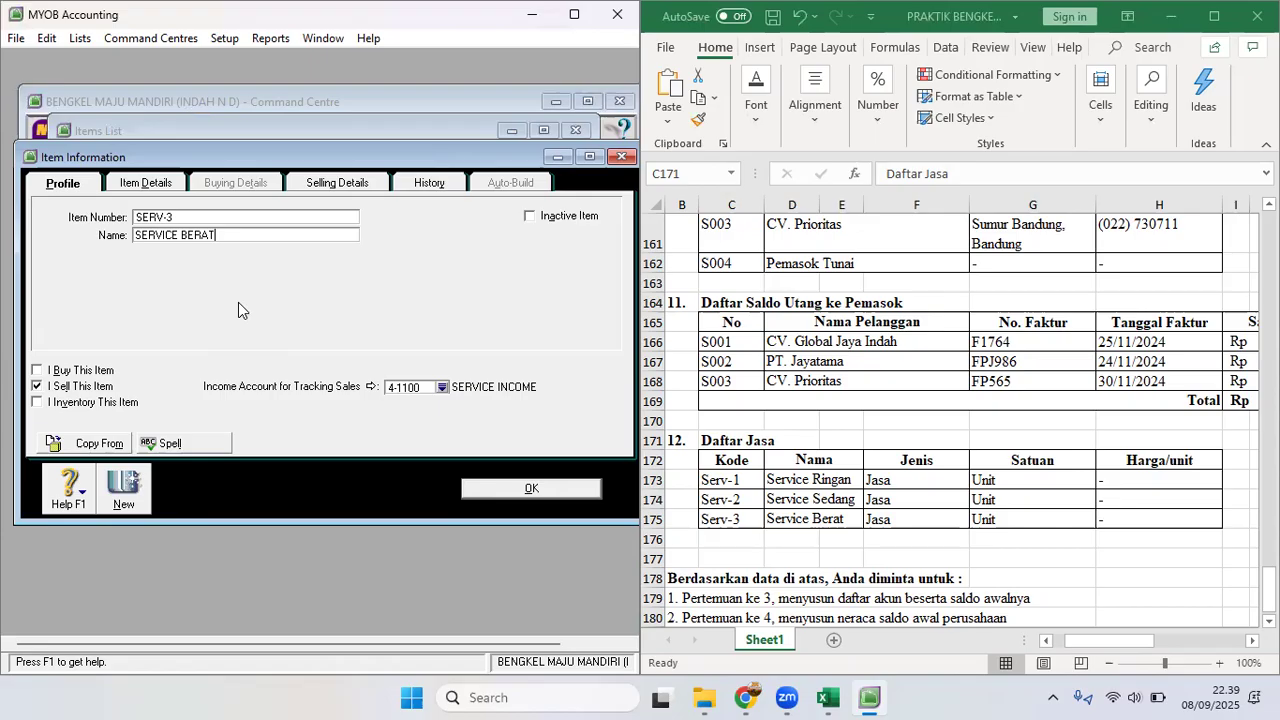
click(337, 183)
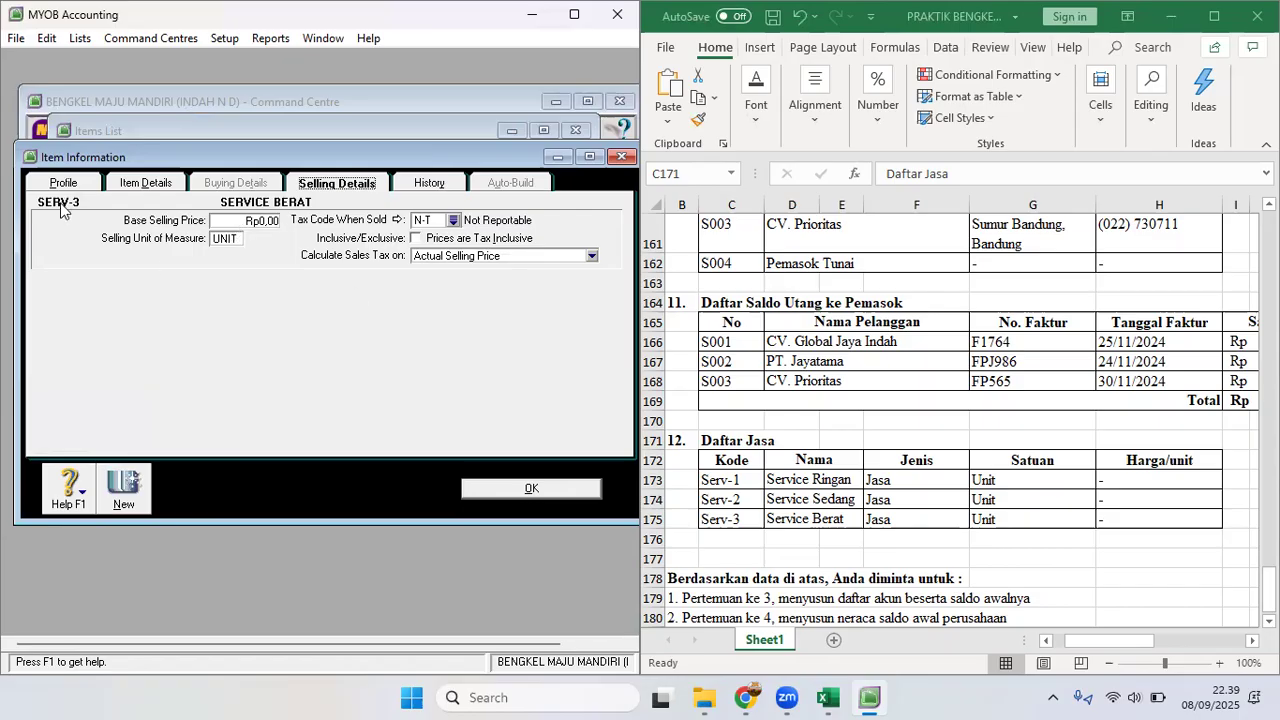
click(527, 490)
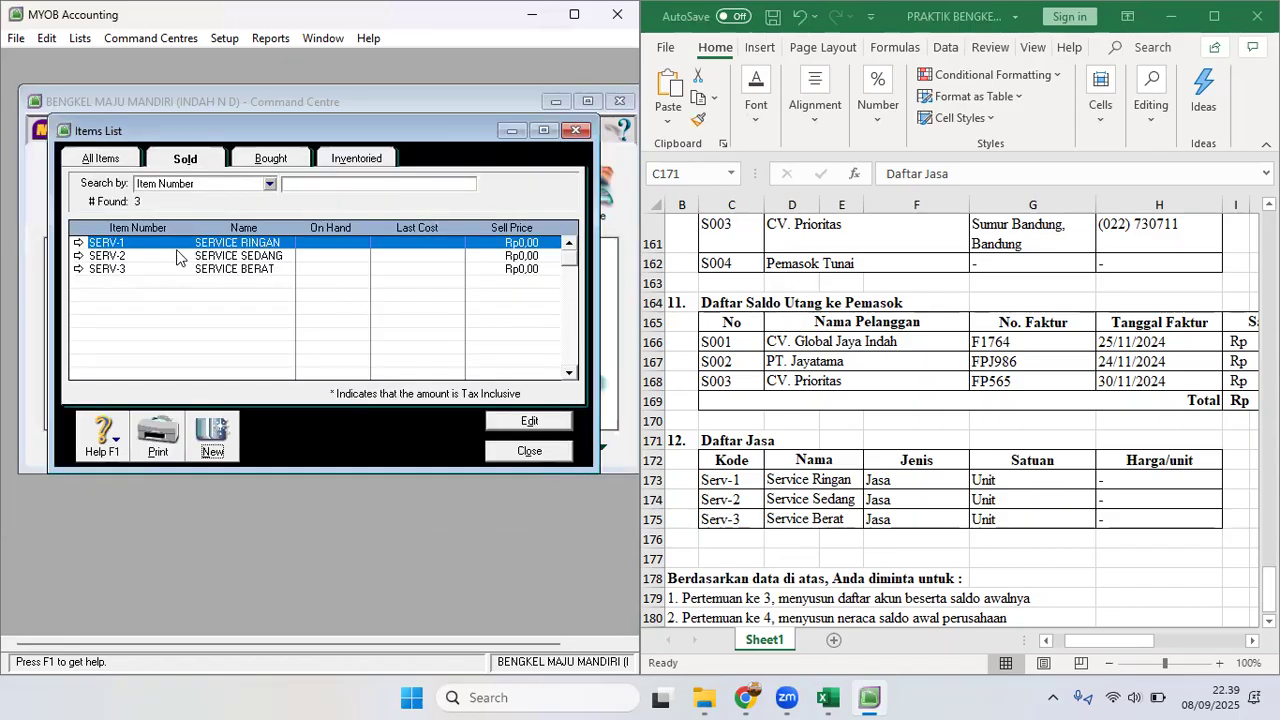
click(181, 257)
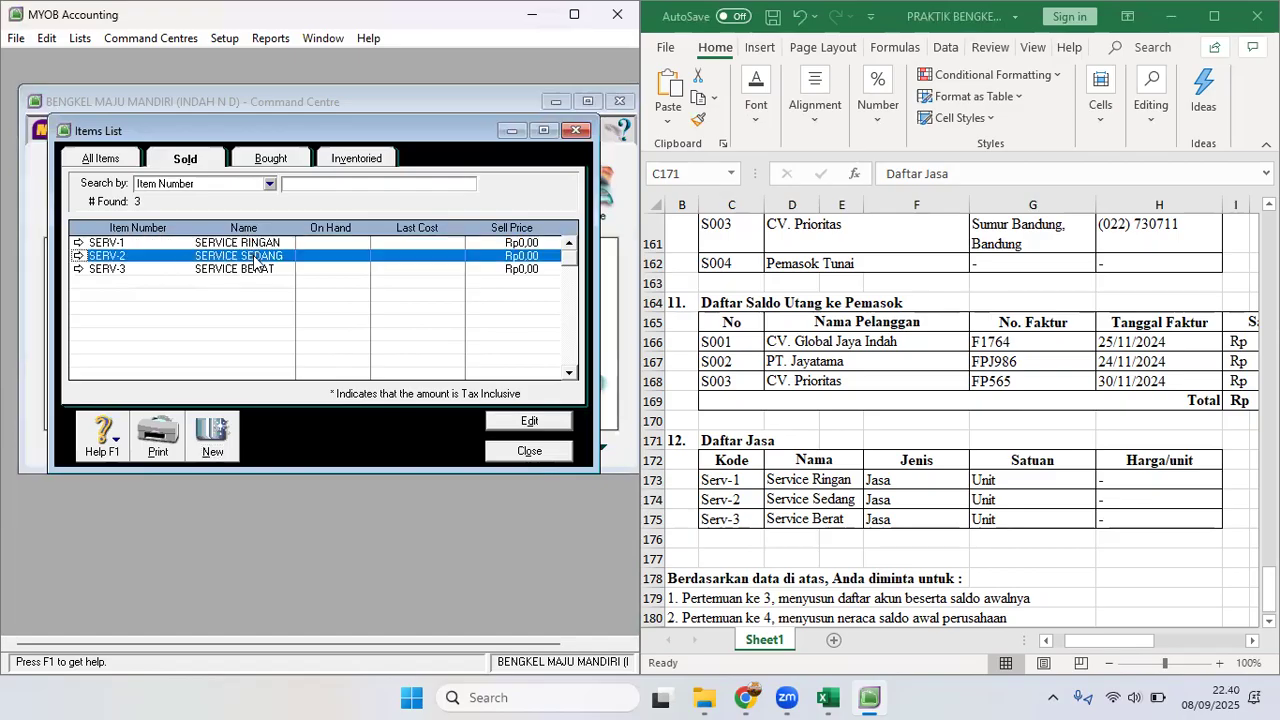
click(260, 269)
click(530, 451)
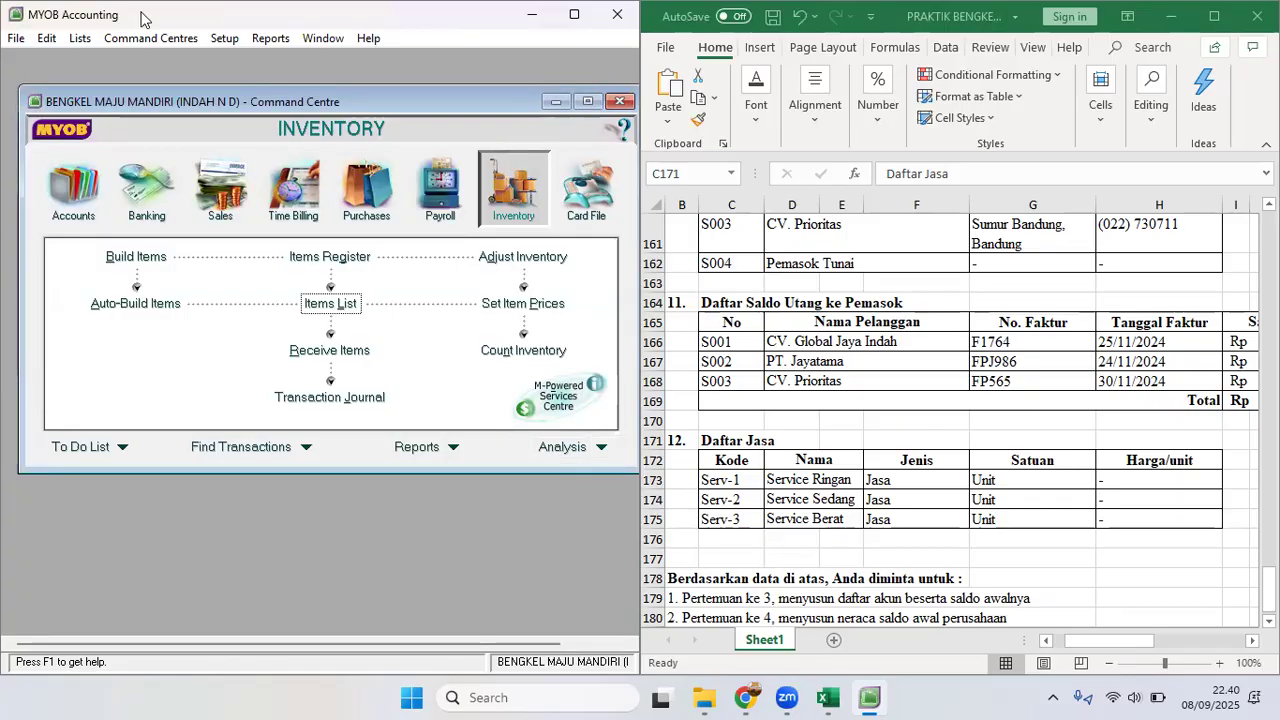
Step: Open the Accounts Easy Setup Assistant at its Accounts List page and maximize its window
click(222, 40)
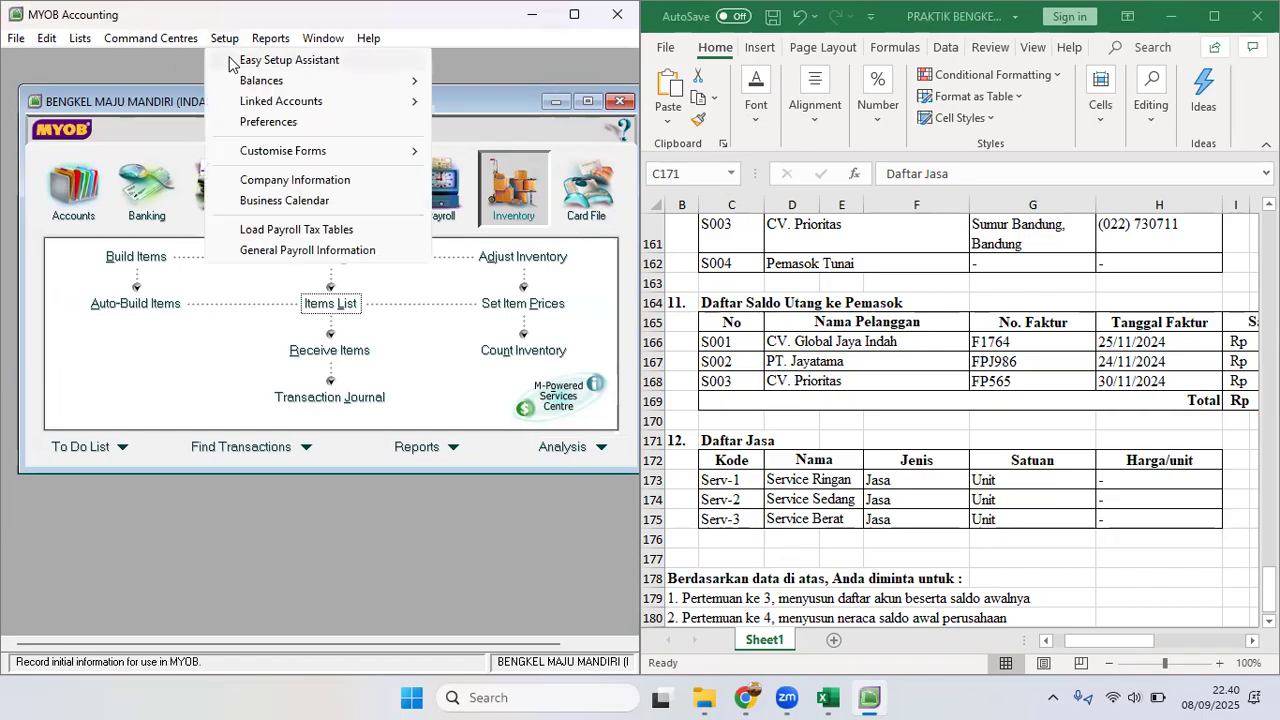
click(232, 62)
click(189, 298)
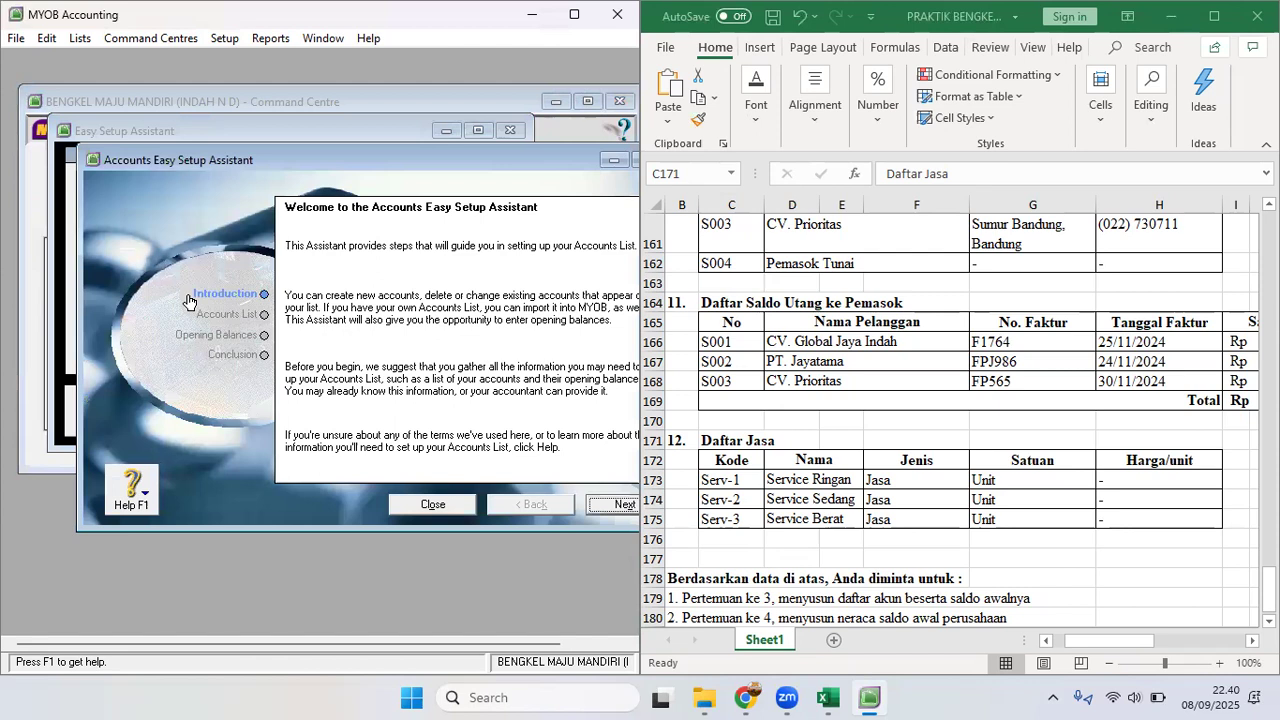
click(229, 334)
click(222, 314)
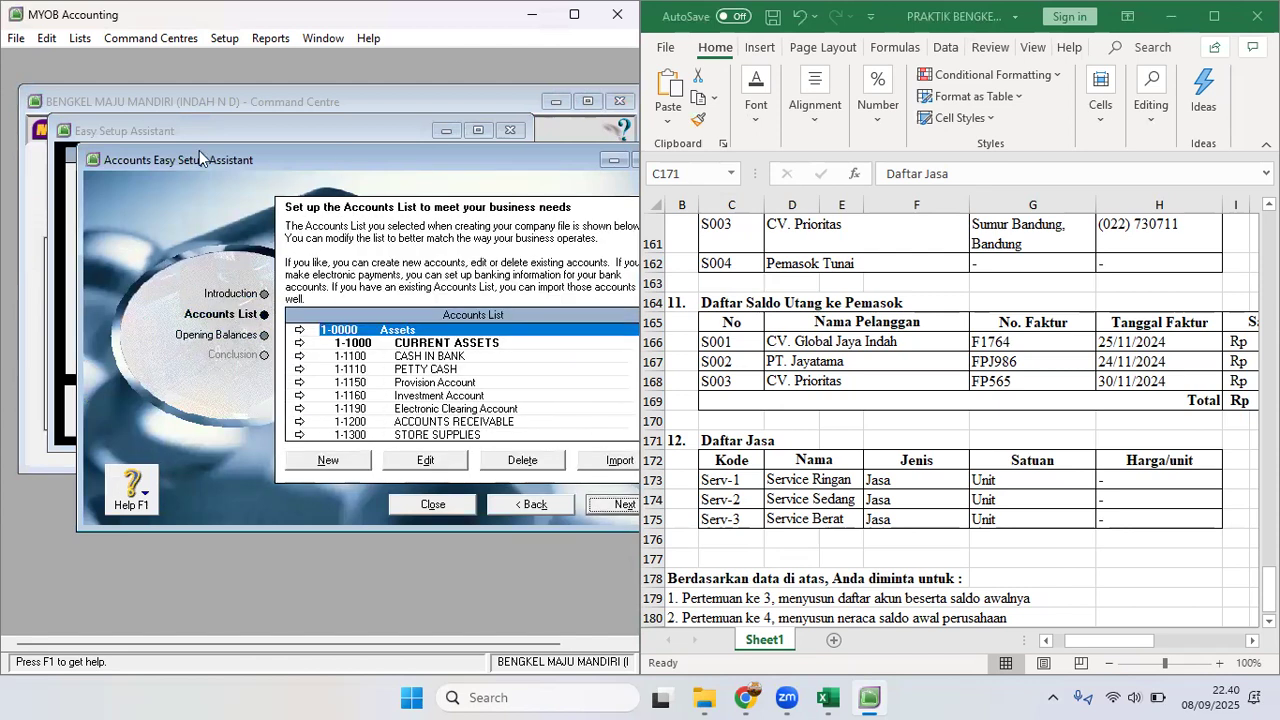
drag(199, 158, 97, 147)
click(361, 360)
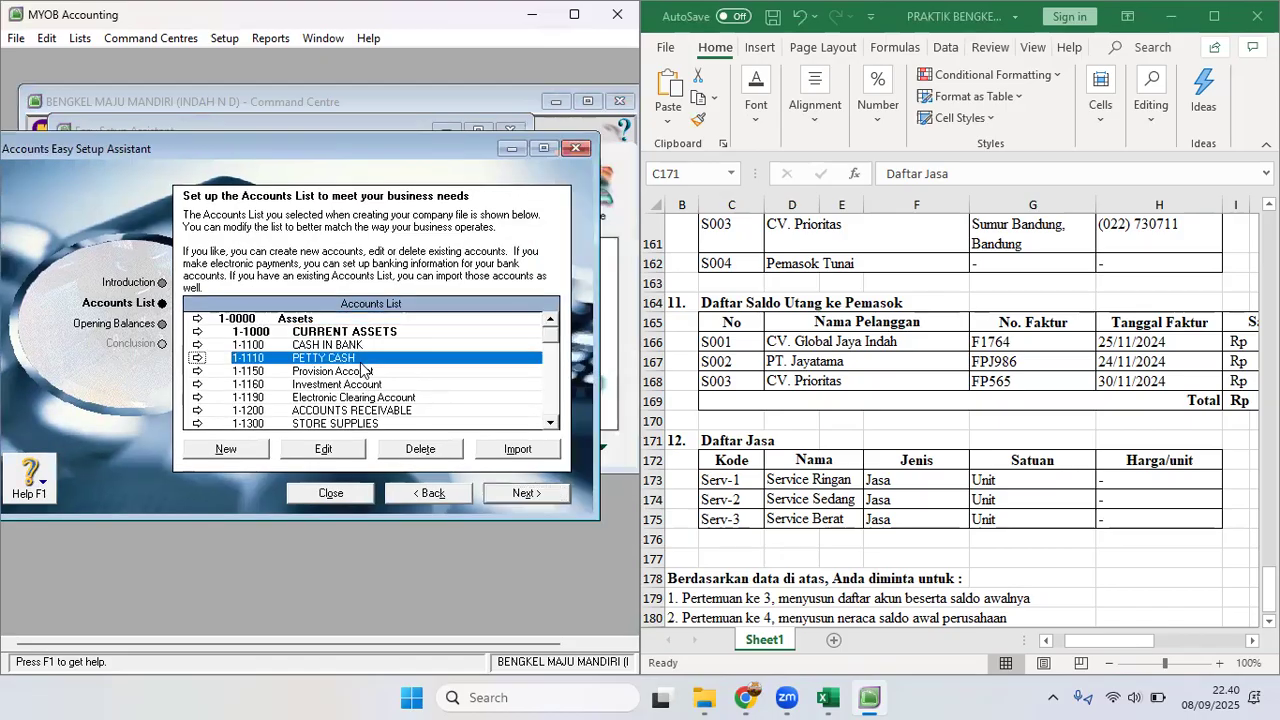
click(369, 372)
click(371, 385)
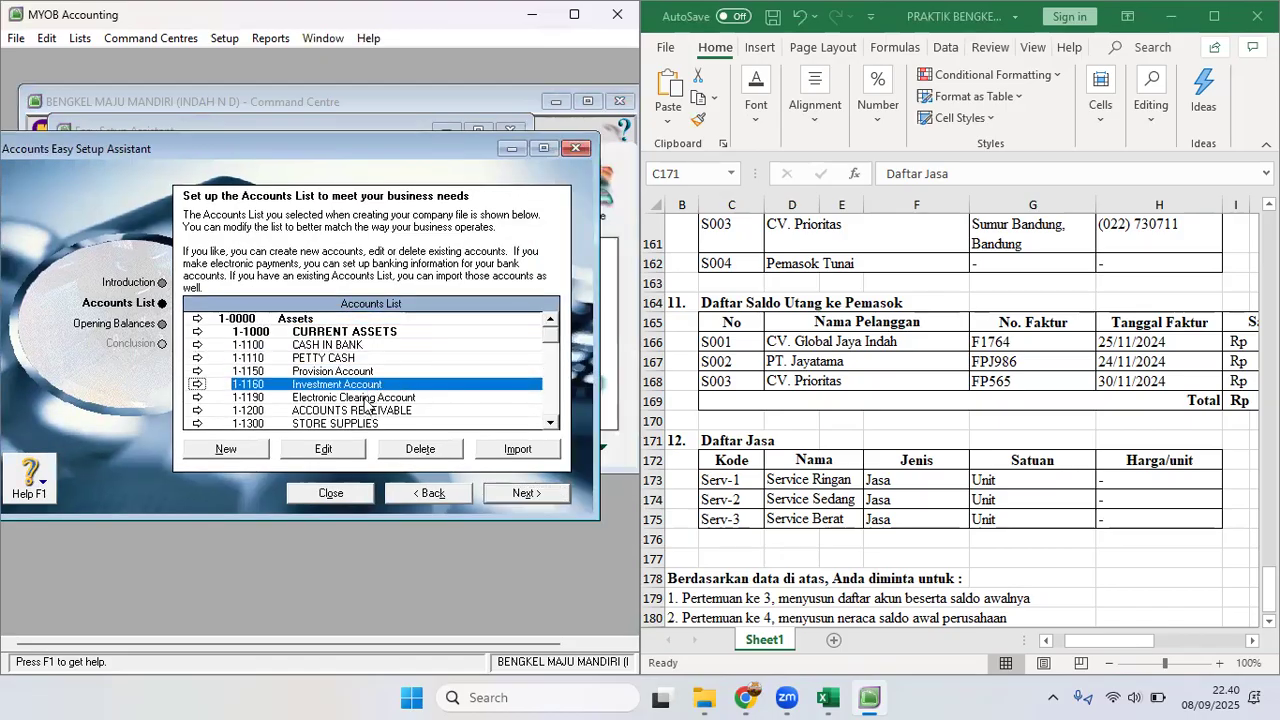
click(368, 398)
click(365, 424)
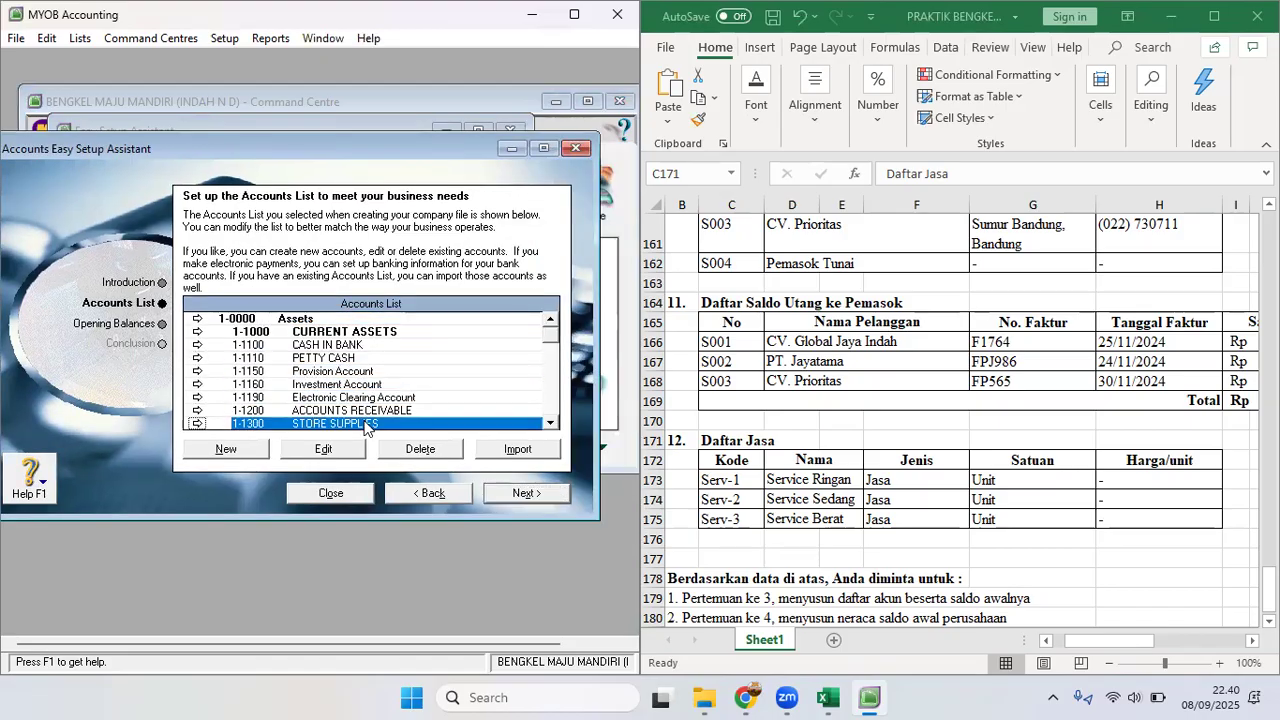
click(543, 148)
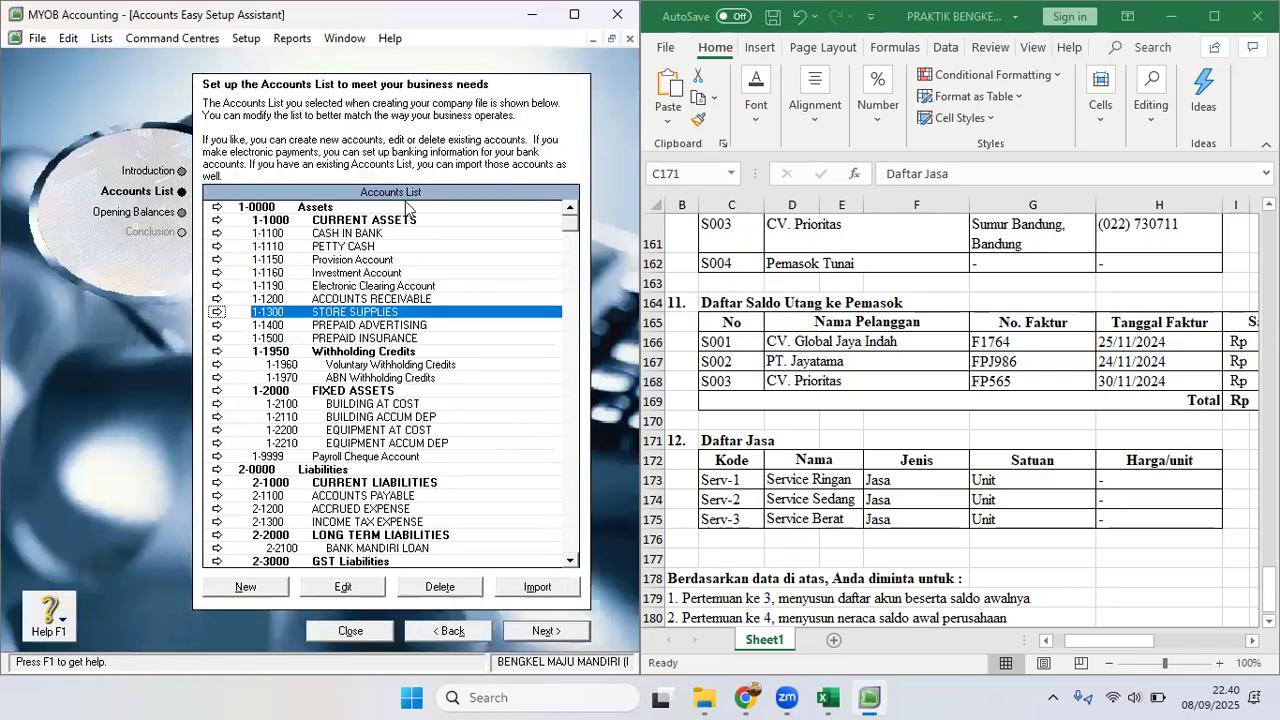
Step: Delete the accounts 1-1150 Provision Account and 1-1160 Investment Account from the Accounts List
click(371, 260)
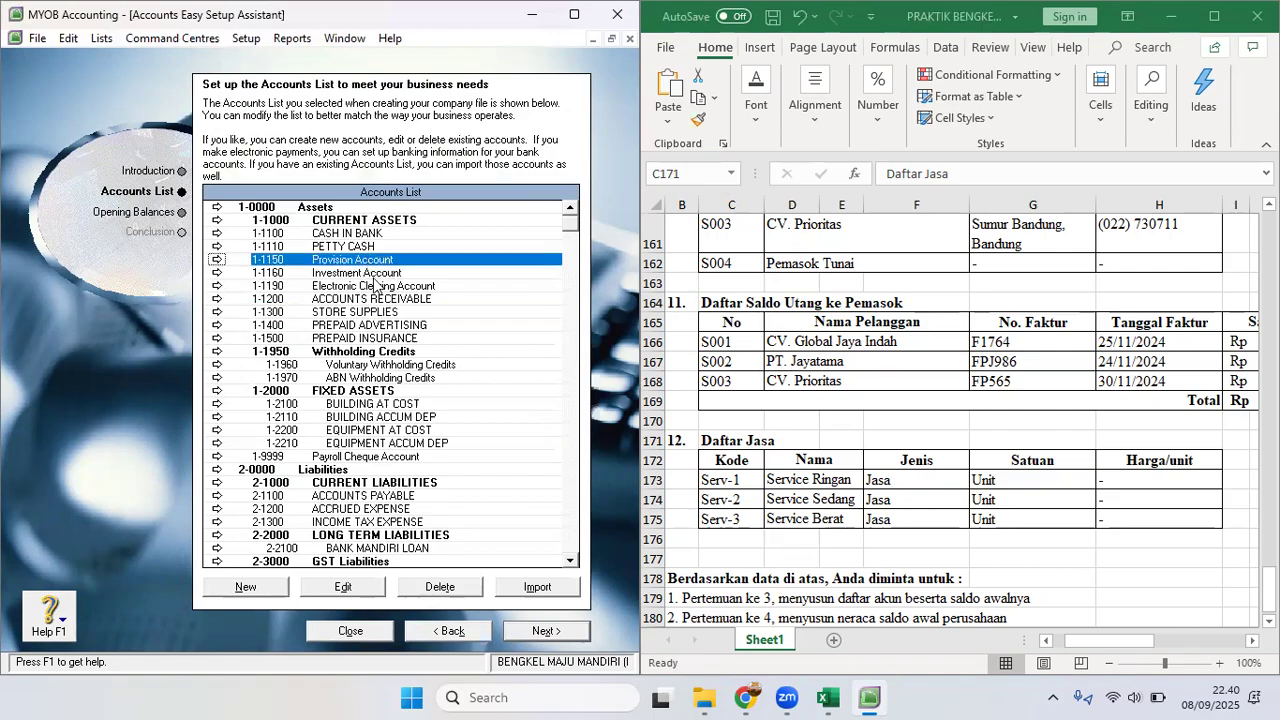
click(378, 273)
click(384, 287)
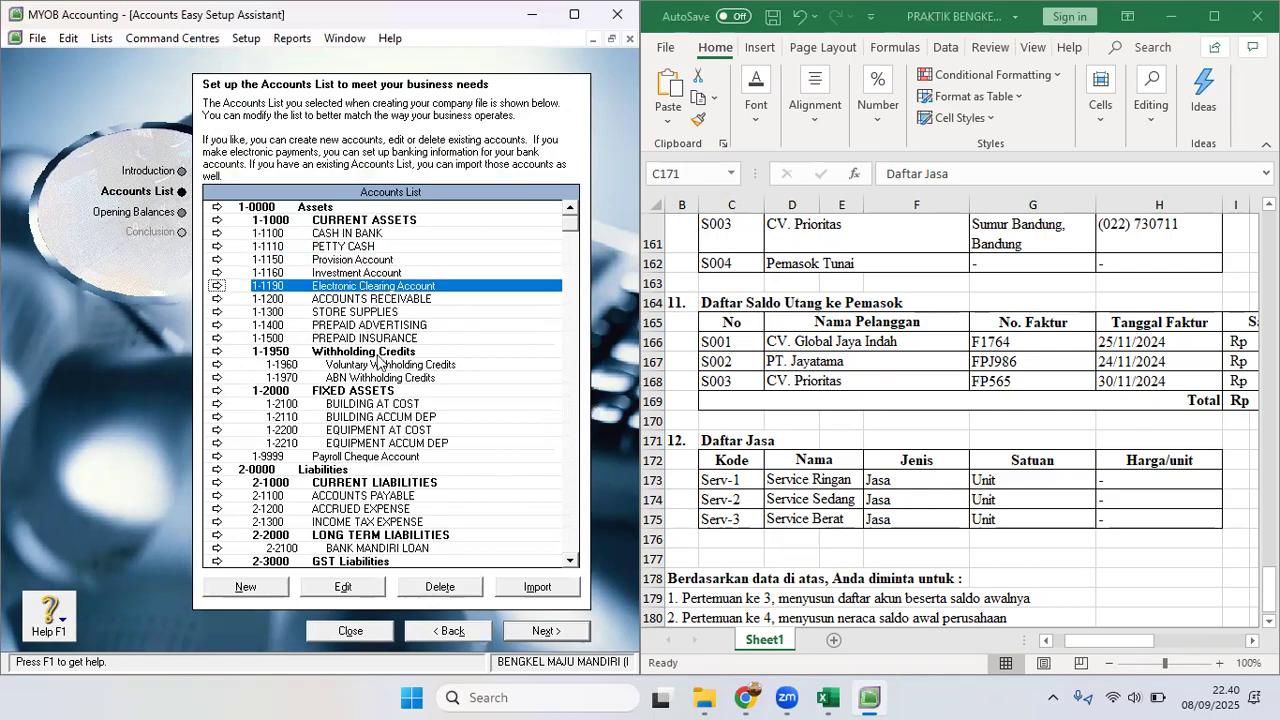
click(382, 364)
click(372, 352)
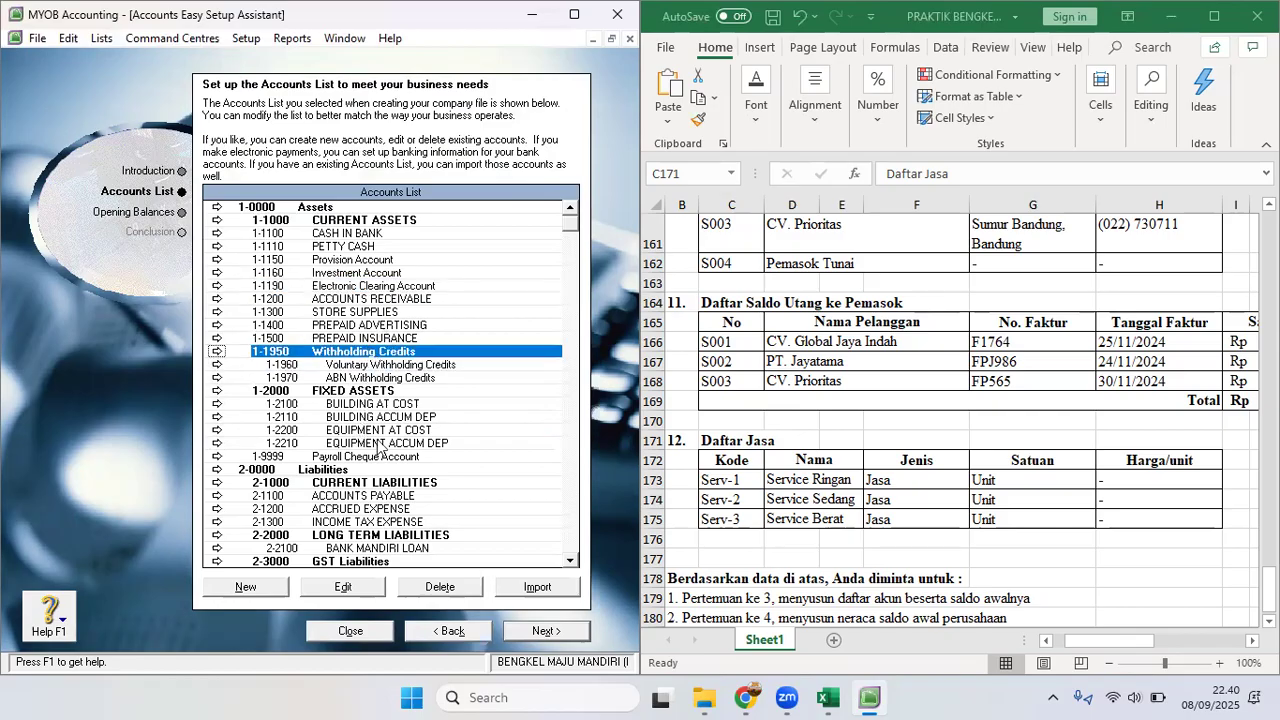
click(370, 260)
click(445, 588)
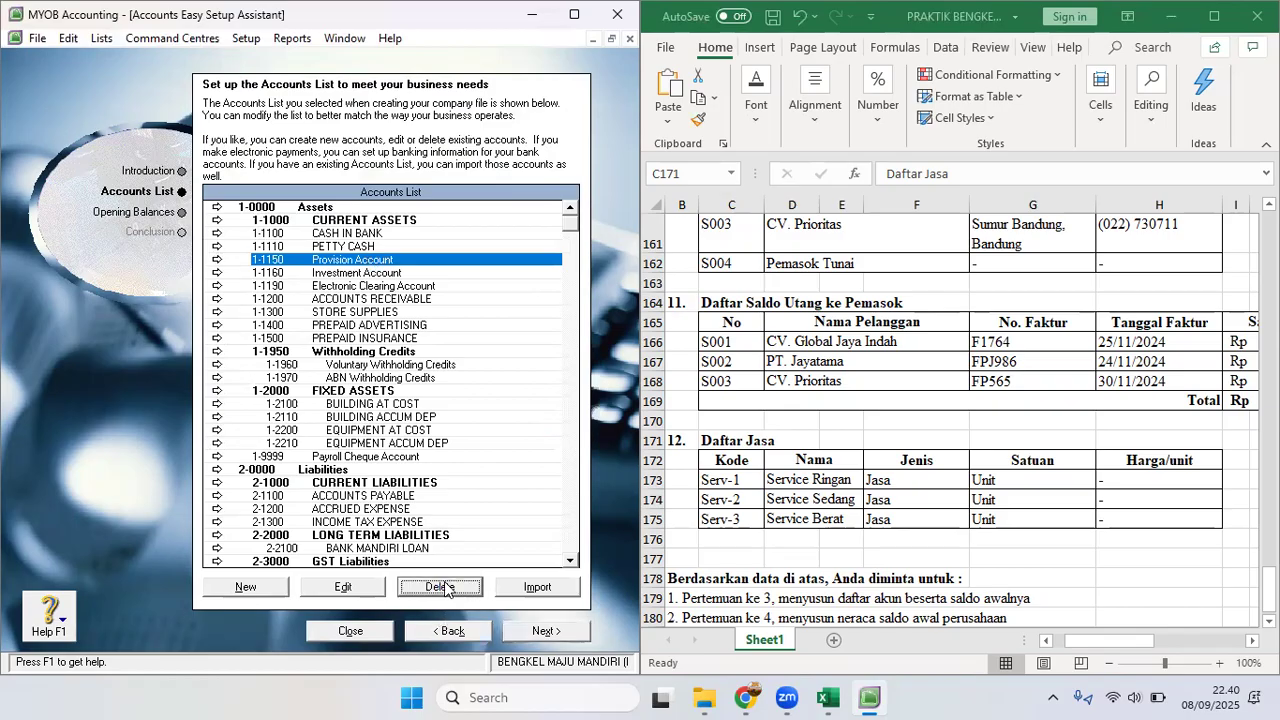
click(441, 589)
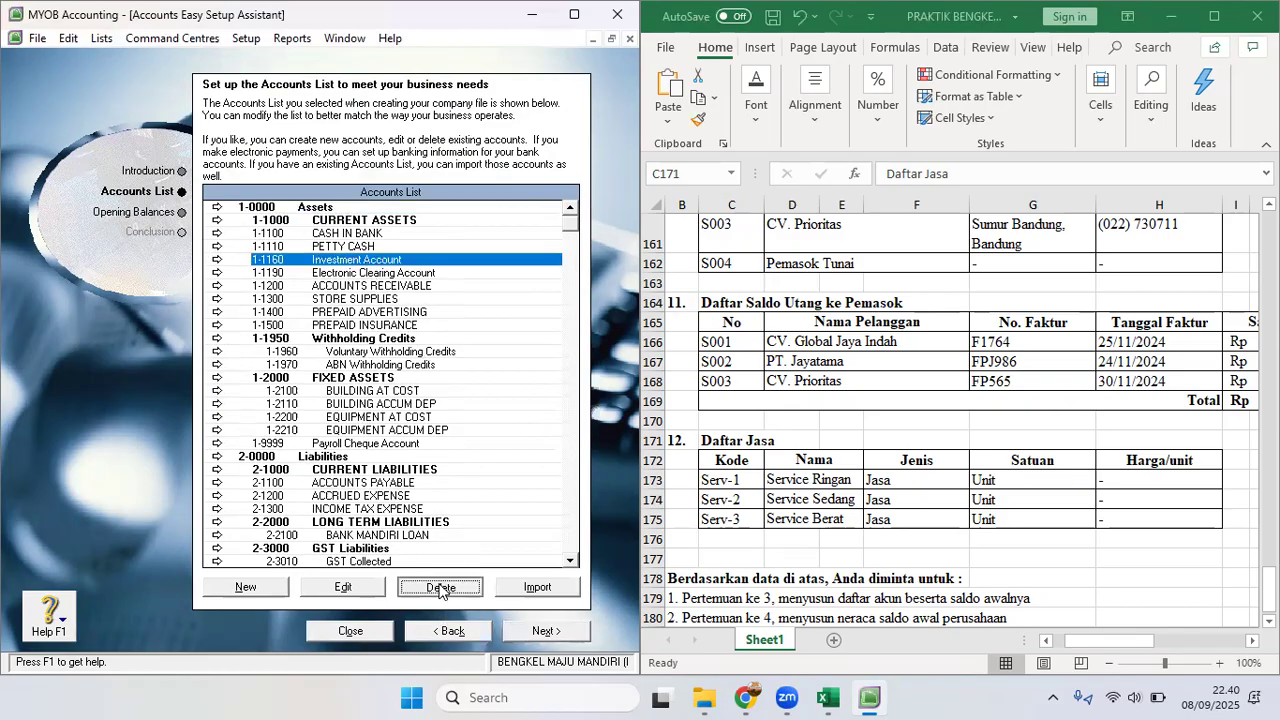
Step: Try to delete the account 1-1190 Electronic Clearing Account
click(348, 262)
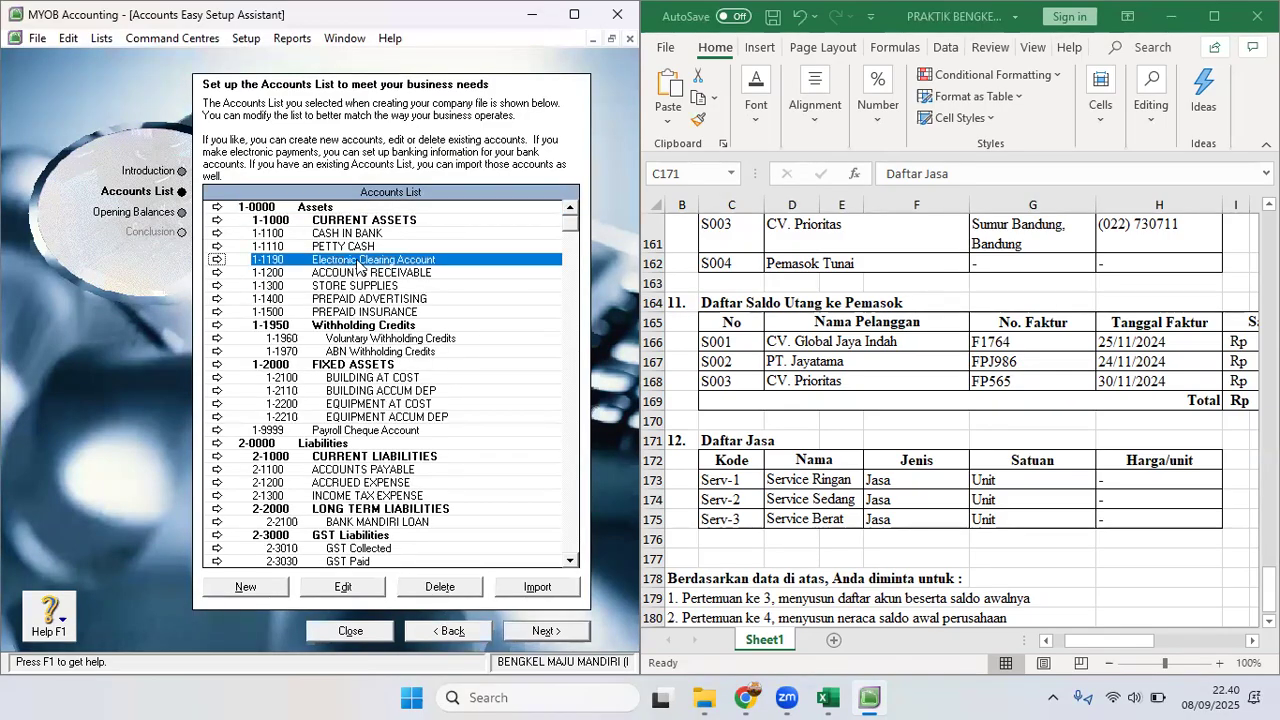
click(457, 589)
click(320, 412)
Step: Change the account number of Electronic Clearing Account to 1-9998
double_click(358, 260)
text(9998)
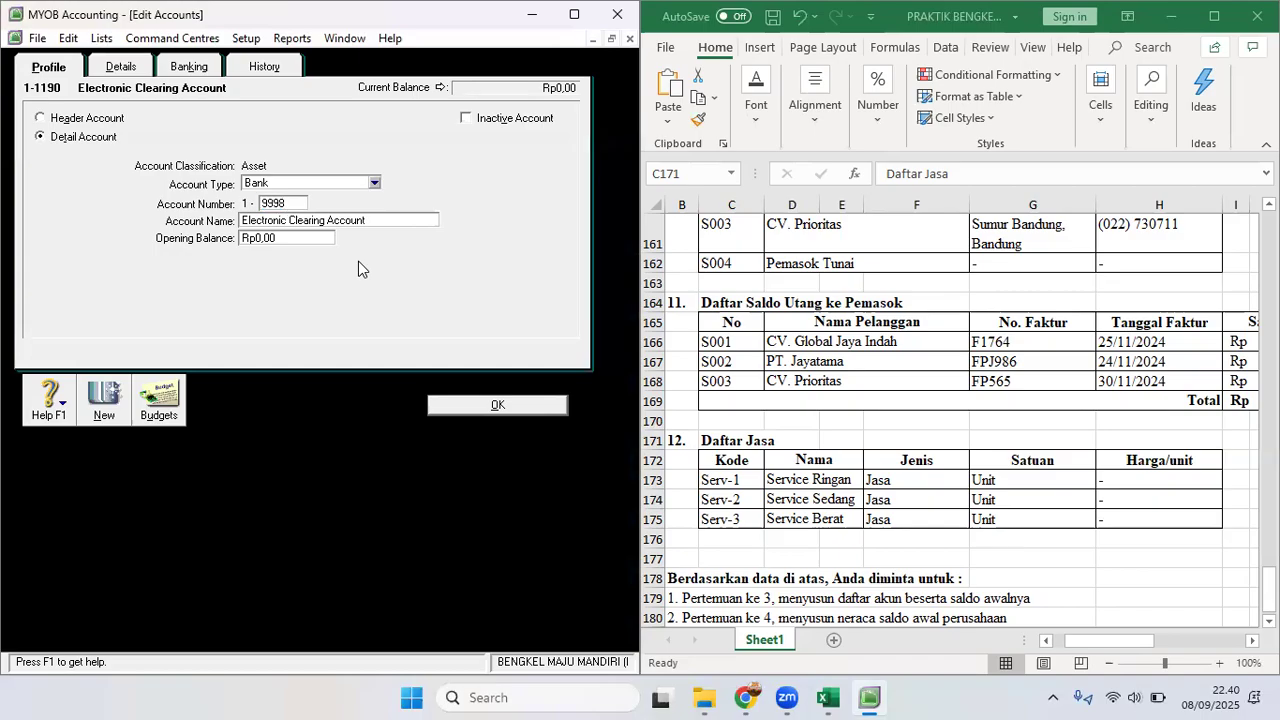
click(488, 408)
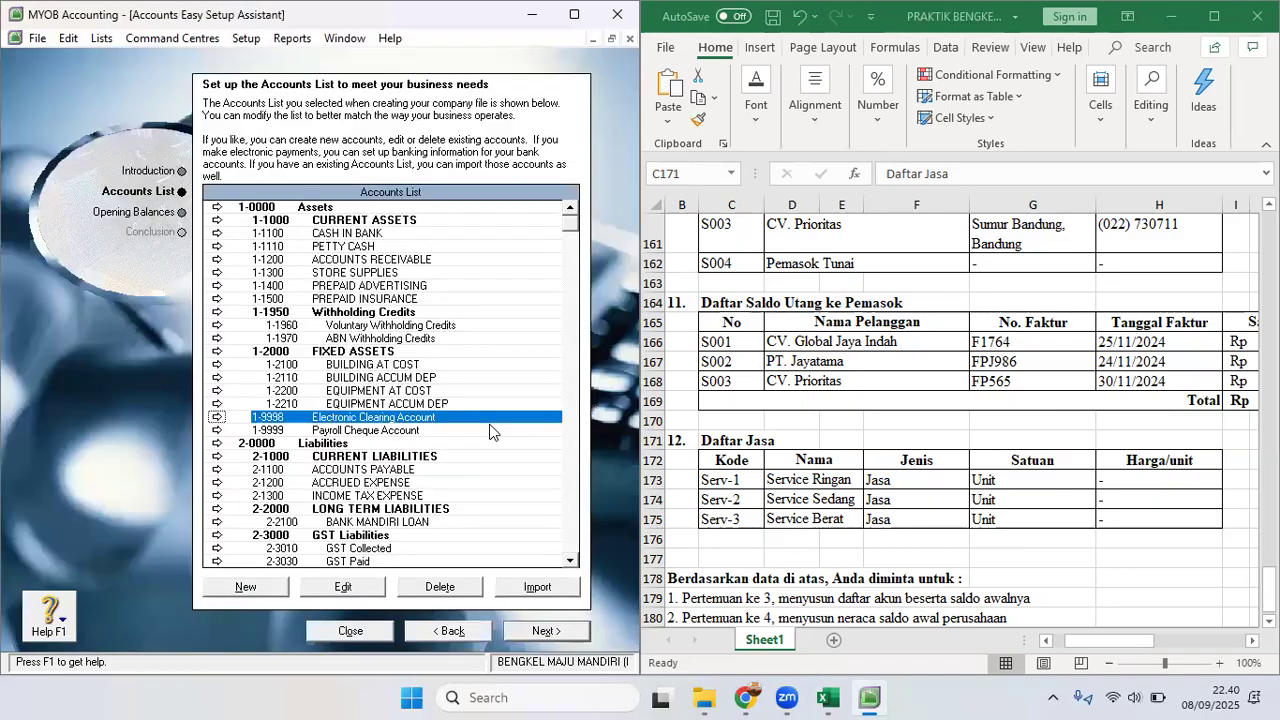
Step: Delete the accounts 1-1950 Withholding Credits, 1-1960 Voluntary Withholding Credits and 1-1970 ABN Withholding Credits
click(388, 299)
click(388, 313)
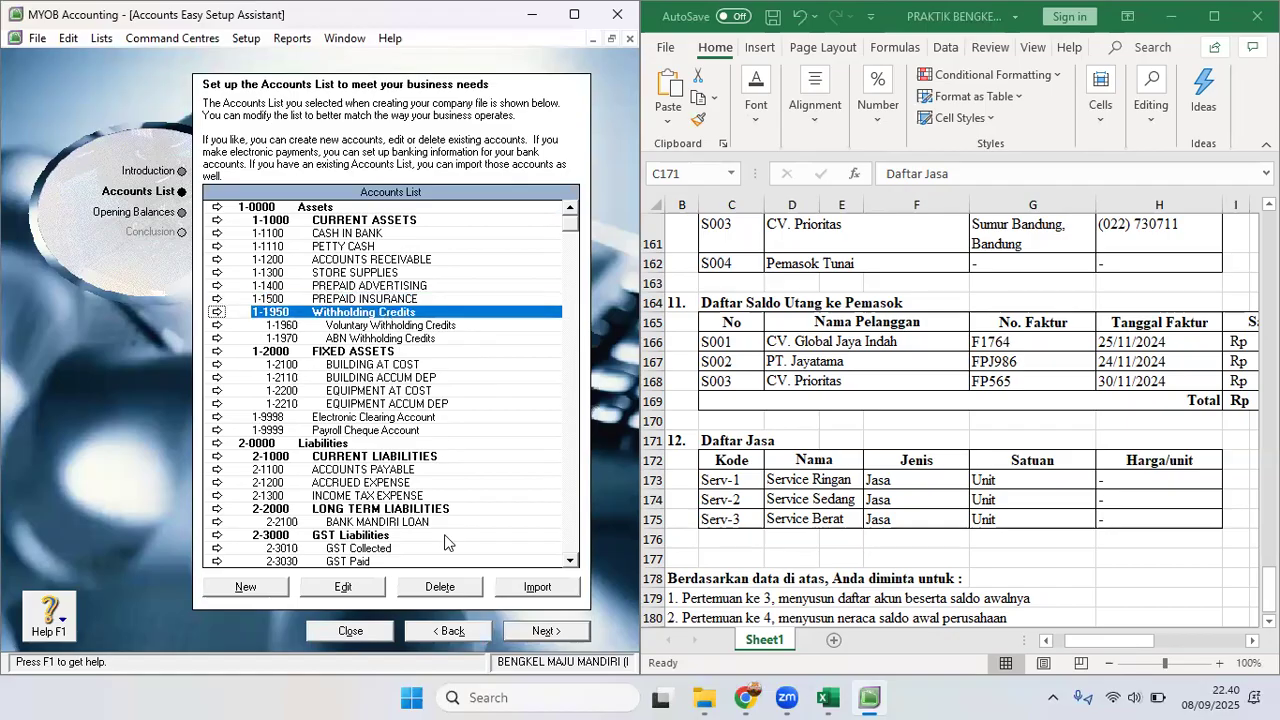
click(448, 585)
click(395, 313)
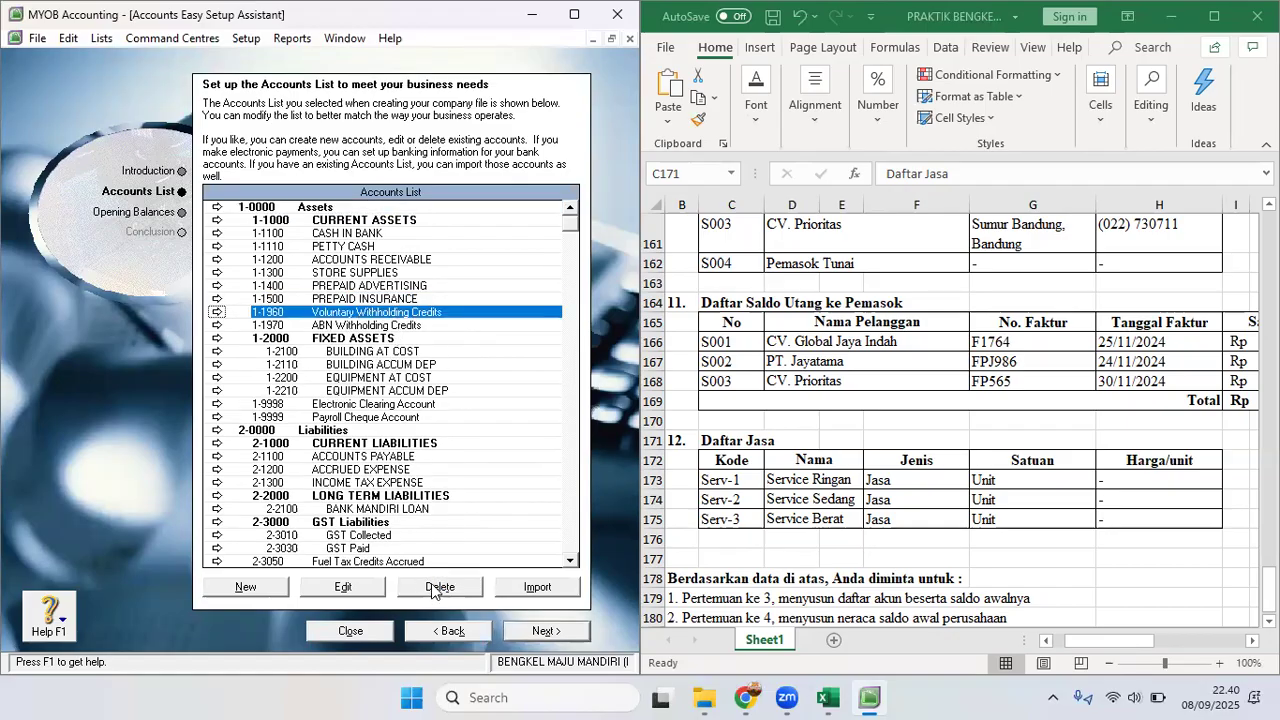
click(435, 587)
click(392, 312)
click(437, 586)
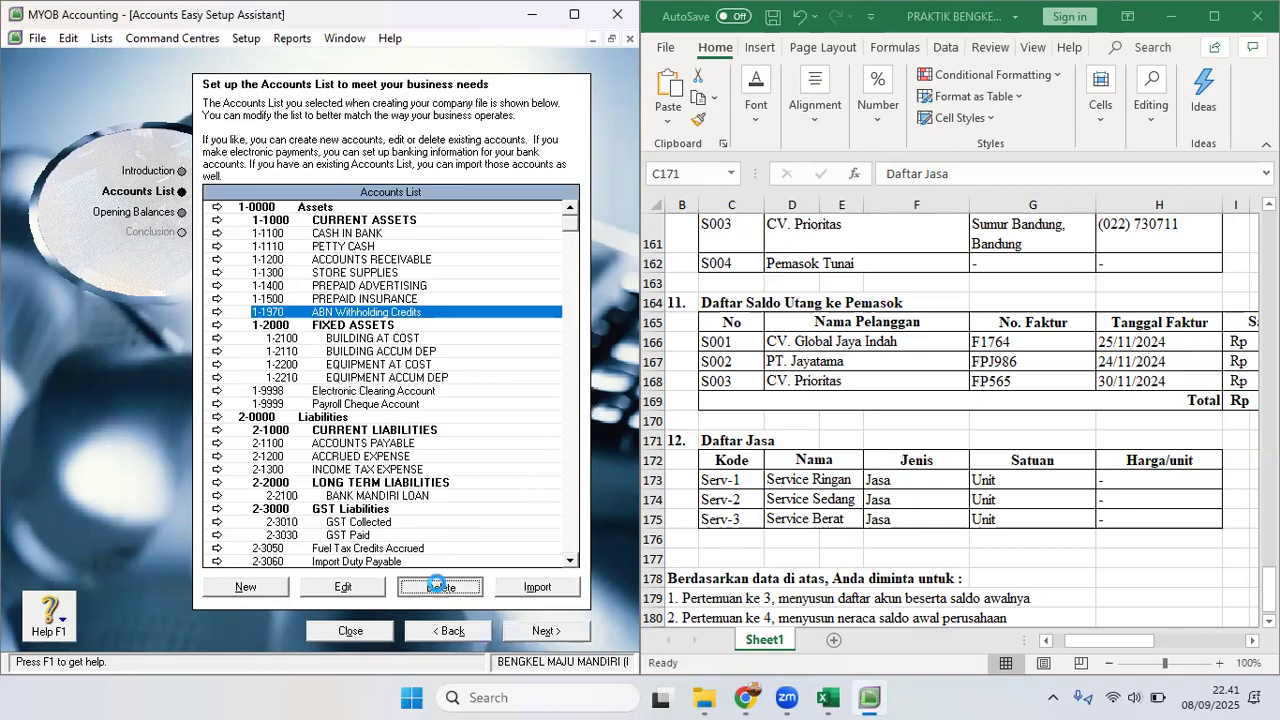
Step: Try to delete the account 1-9999 Payroll Cheque Account
click(364, 392)
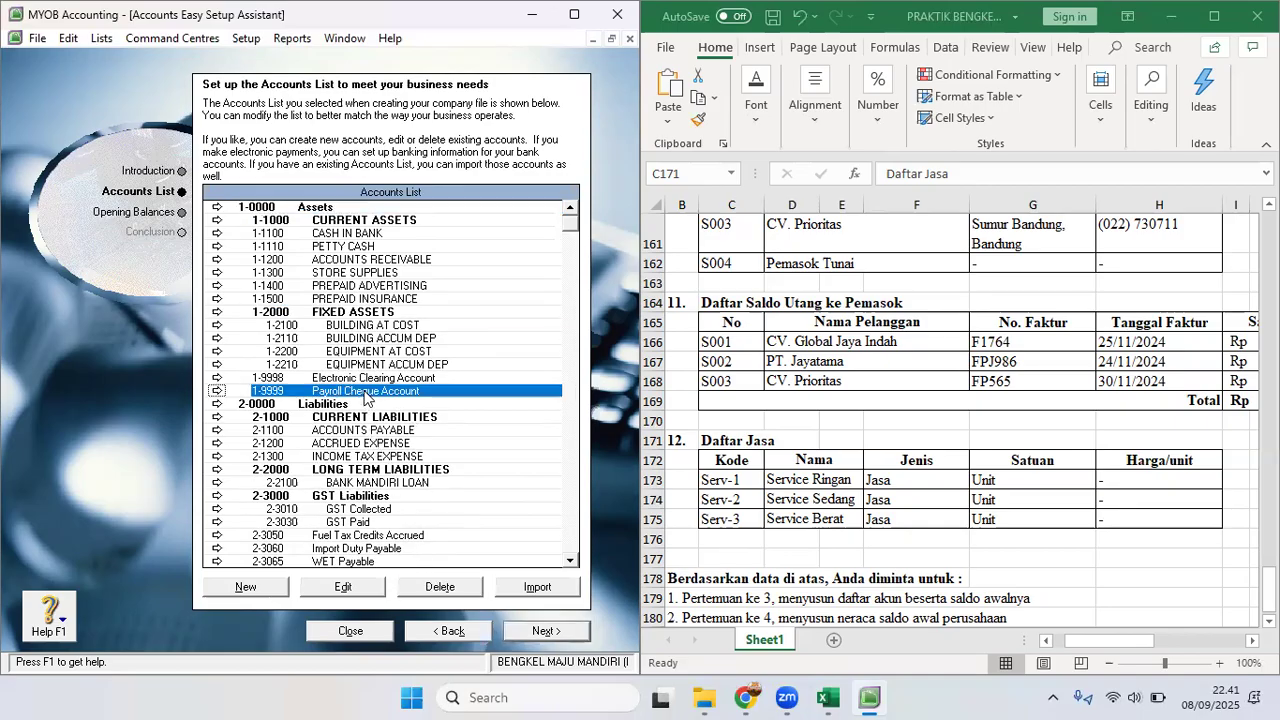
click(435, 590)
click(318, 412)
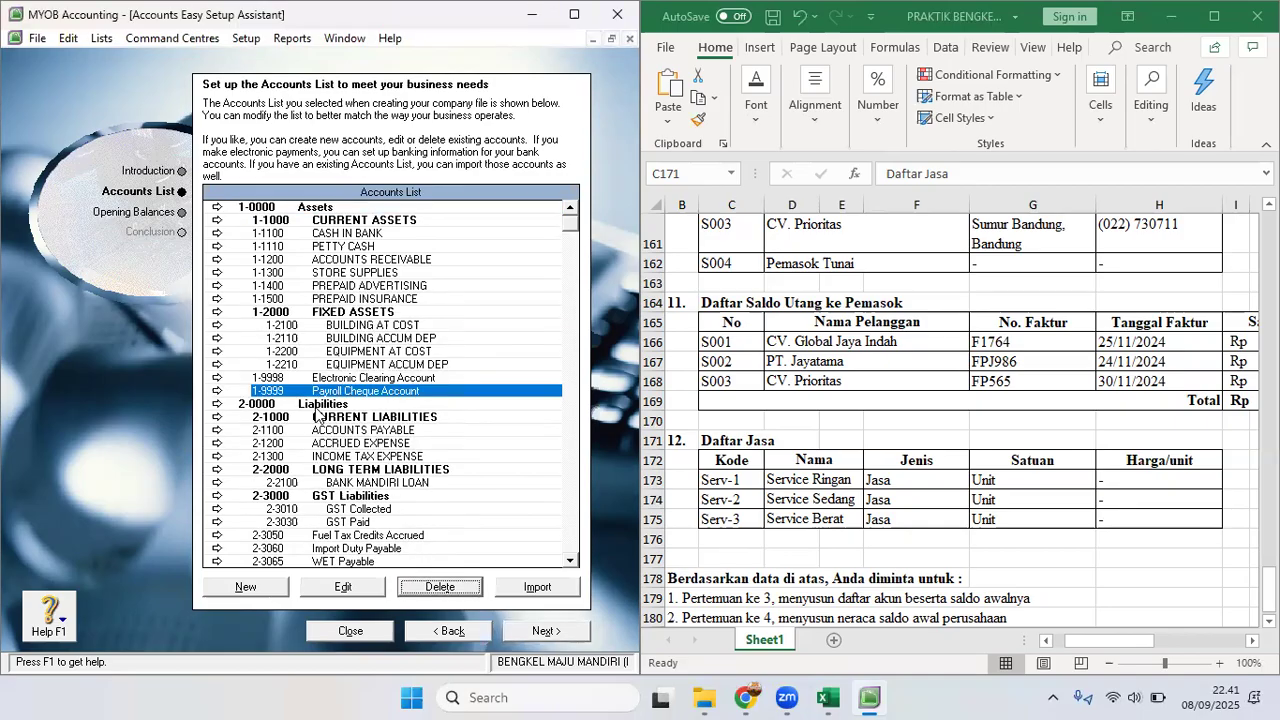
Step: Delete the liability account 2-9999 A/P Accrual - Inventory
click(380, 470)
scroll(378, 460, down, 2)
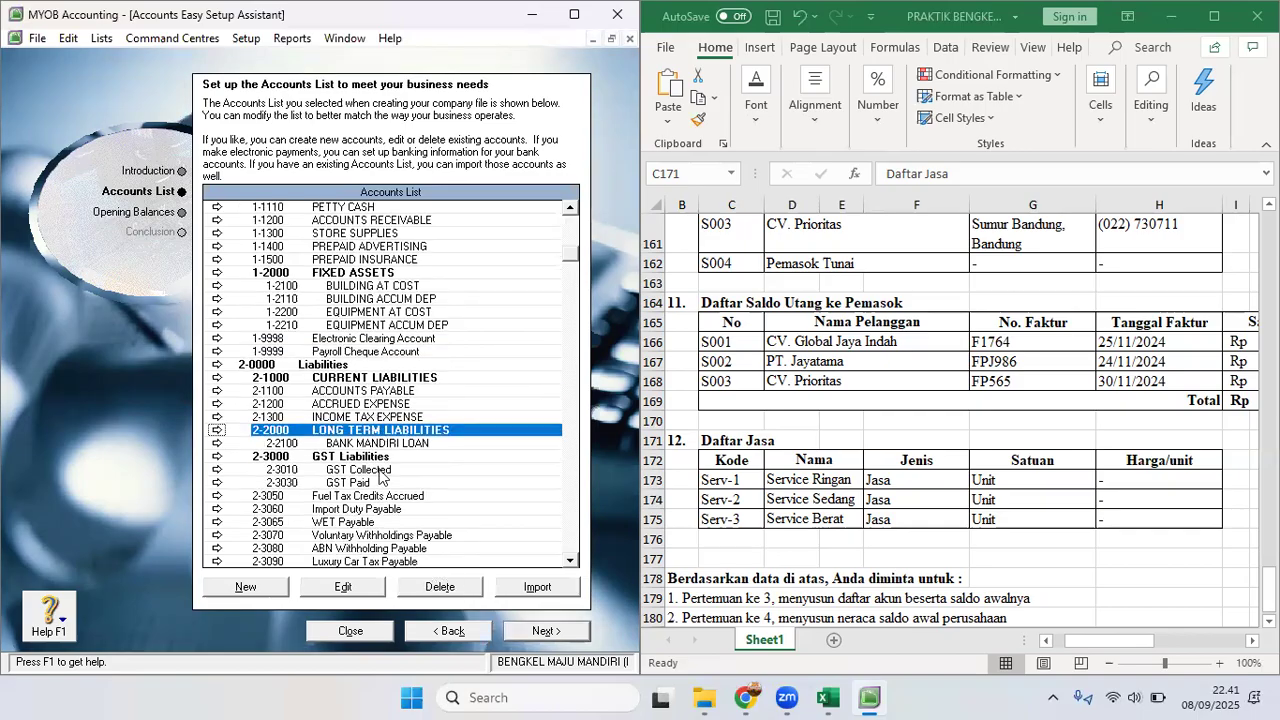
click(376, 548)
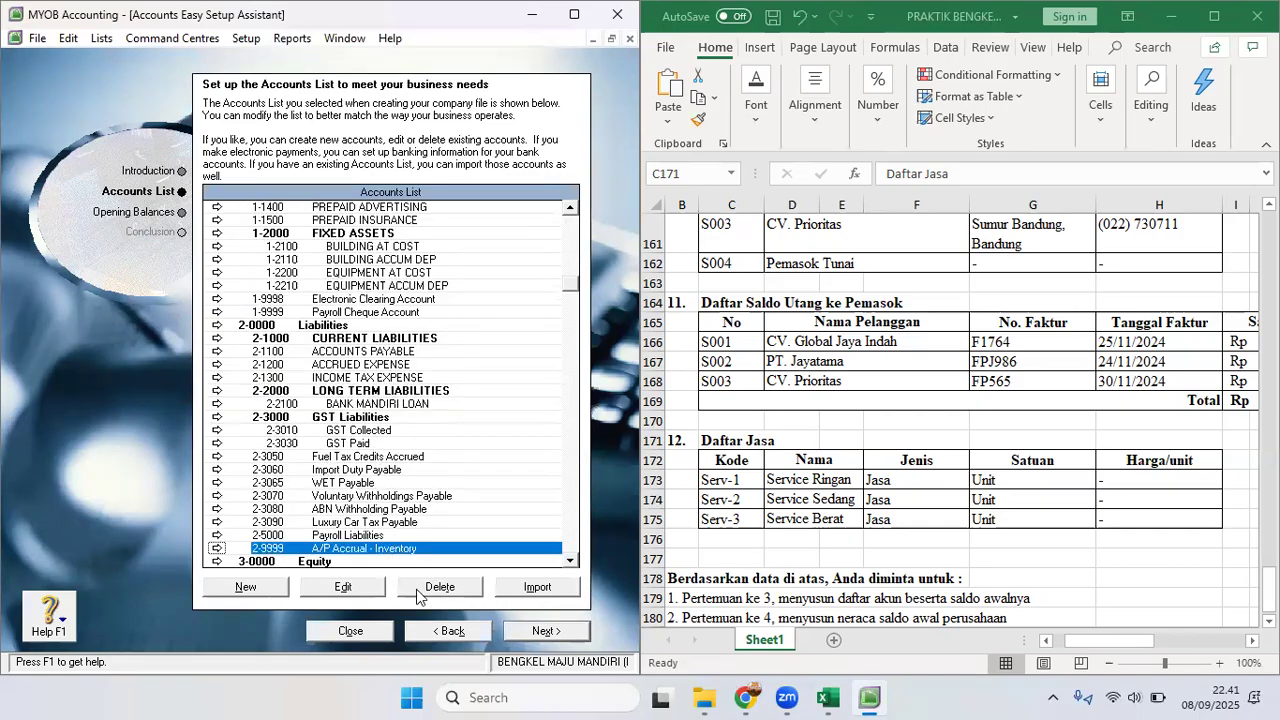
click(418, 588)
Step: Try to delete the account 2-5000 Payroll Liabilities
click(385, 535)
click(418, 588)
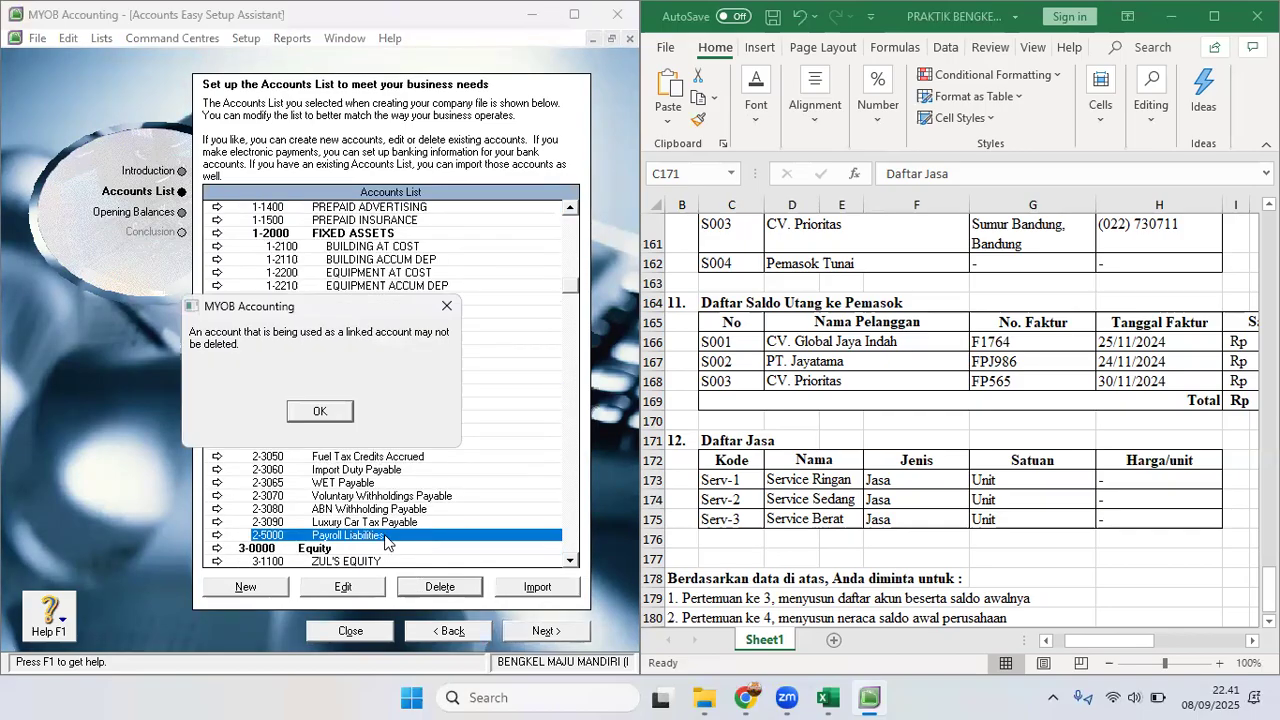
click(318, 412)
Step: Delete the accounts 2-3090 Luxury Car Tax Payable, 2-3080 ABN Withholding Payable and 2-3070 Voluntary Withholdings Payable
click(346, 522)
click(418, 588)
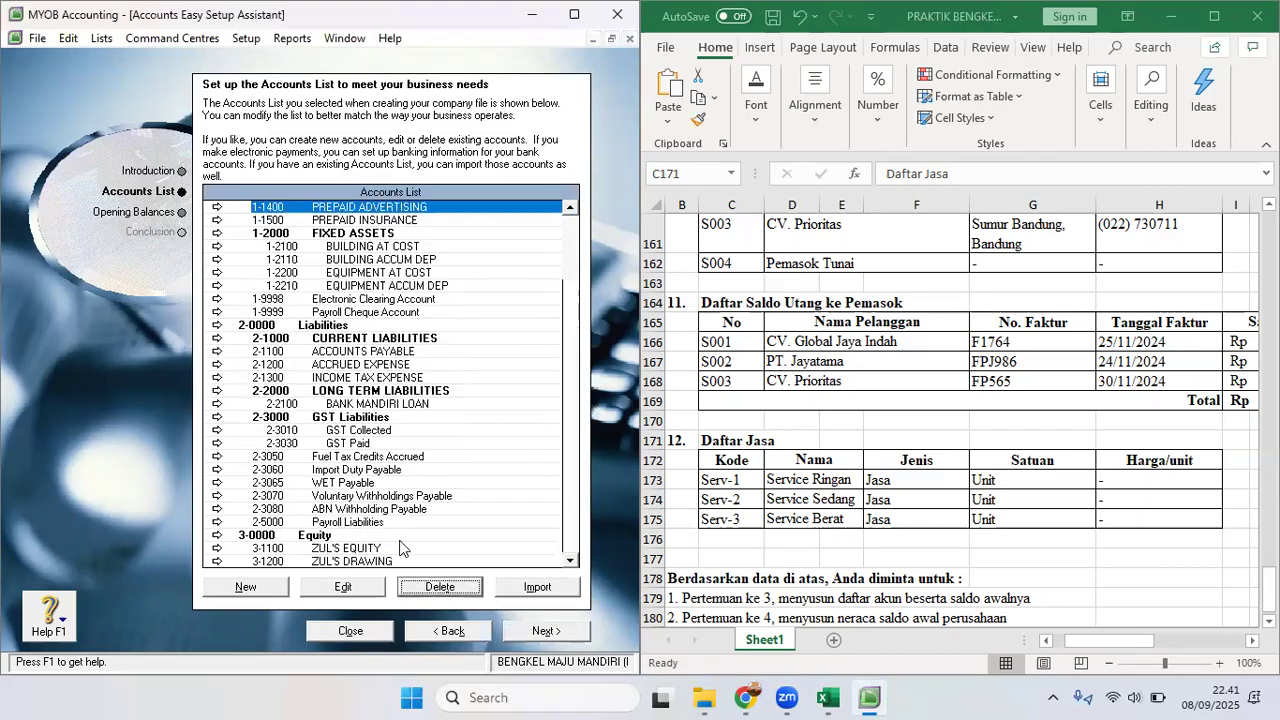
click(380, 509)
click(418, 588)
click(378, 496)
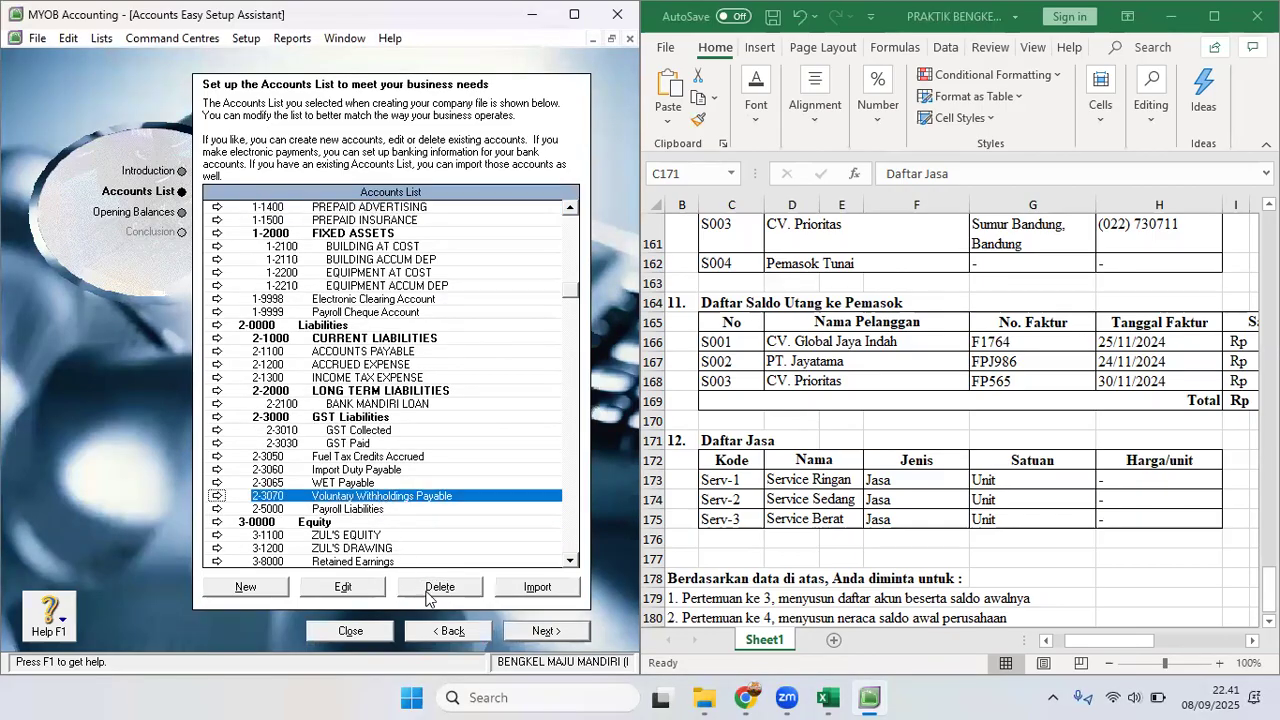
click(418, 588)
Step: Delete the accounts 2-3065 WET Payable, 2-3060 Import Duty Payable and 2-3050 Fuel Tax Credits Accrued
click(390, 483)
click(422, 590)
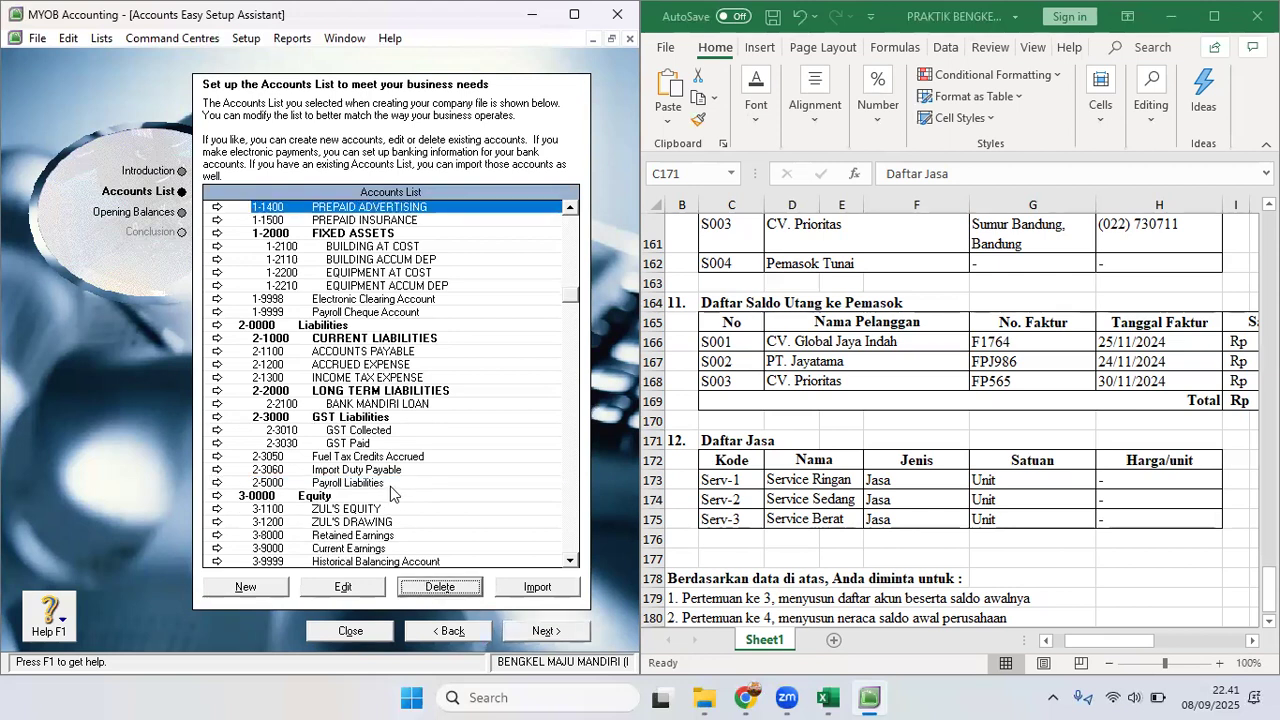
click(385, 470)
click(422, 588)
click(393, 457)
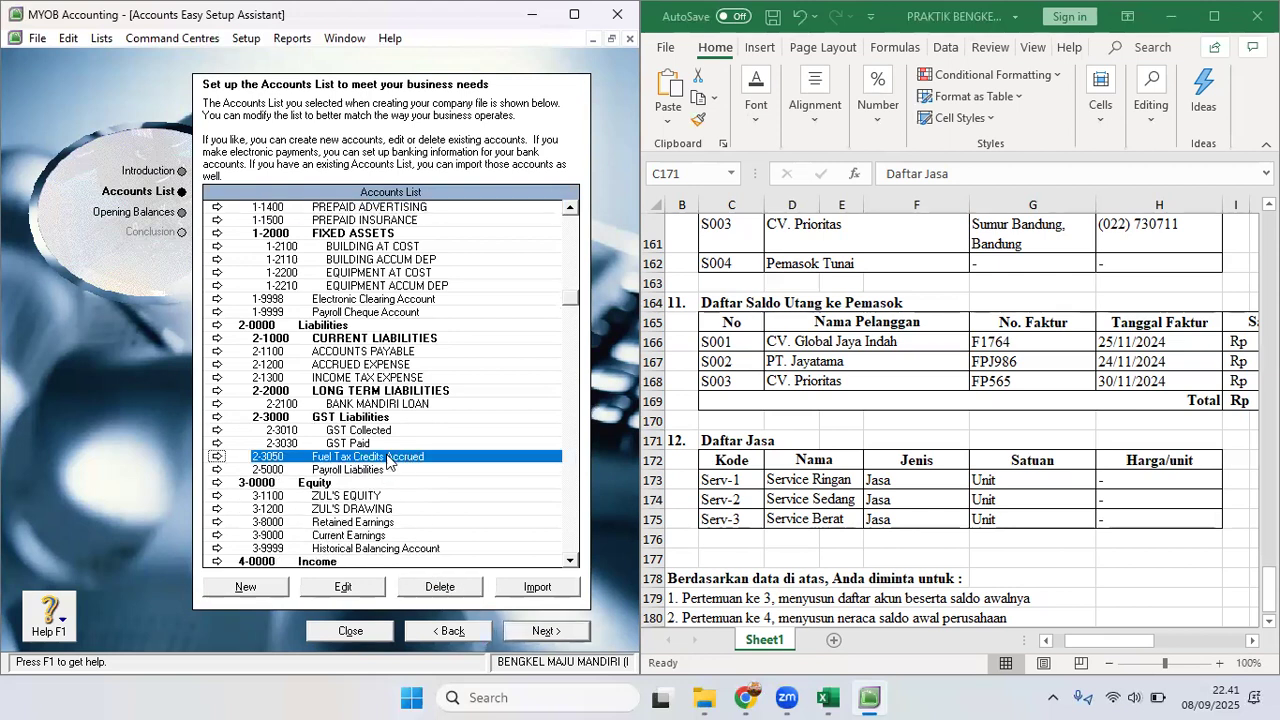
click(440, 588)
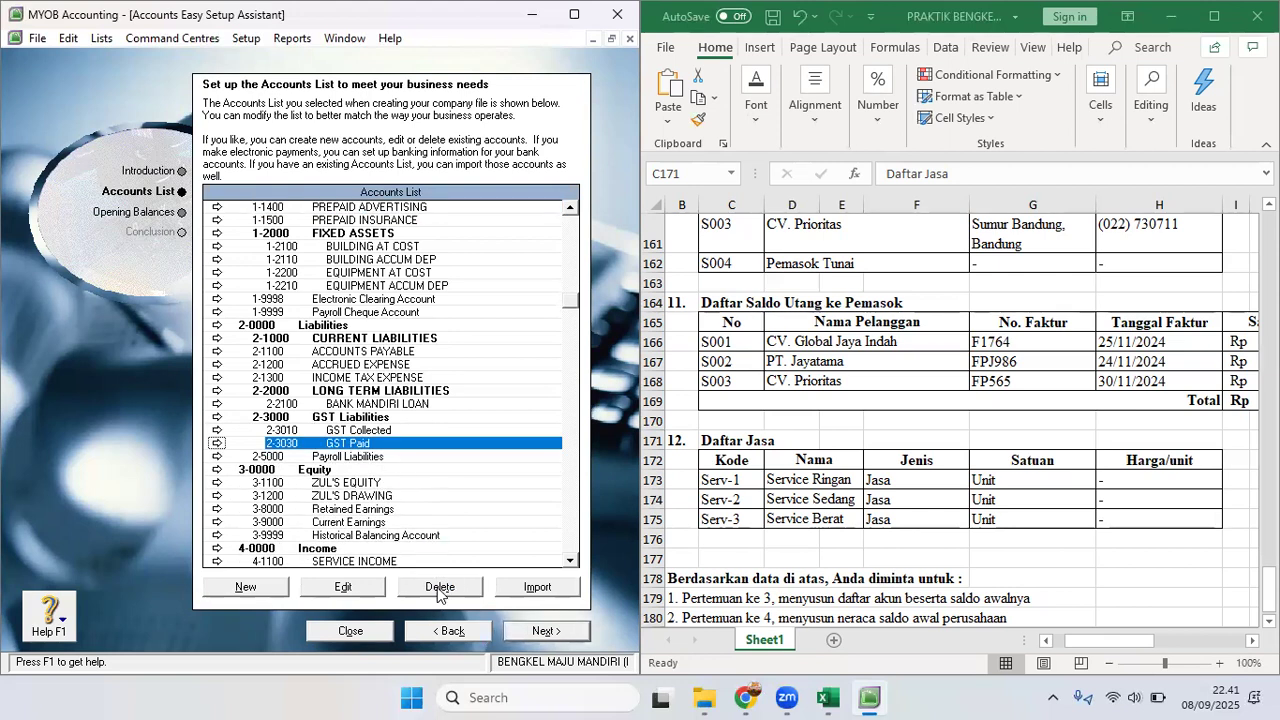
Step: Delete the header account 2-3000 GST Liabilities from the Accounts List
click(357, 419)
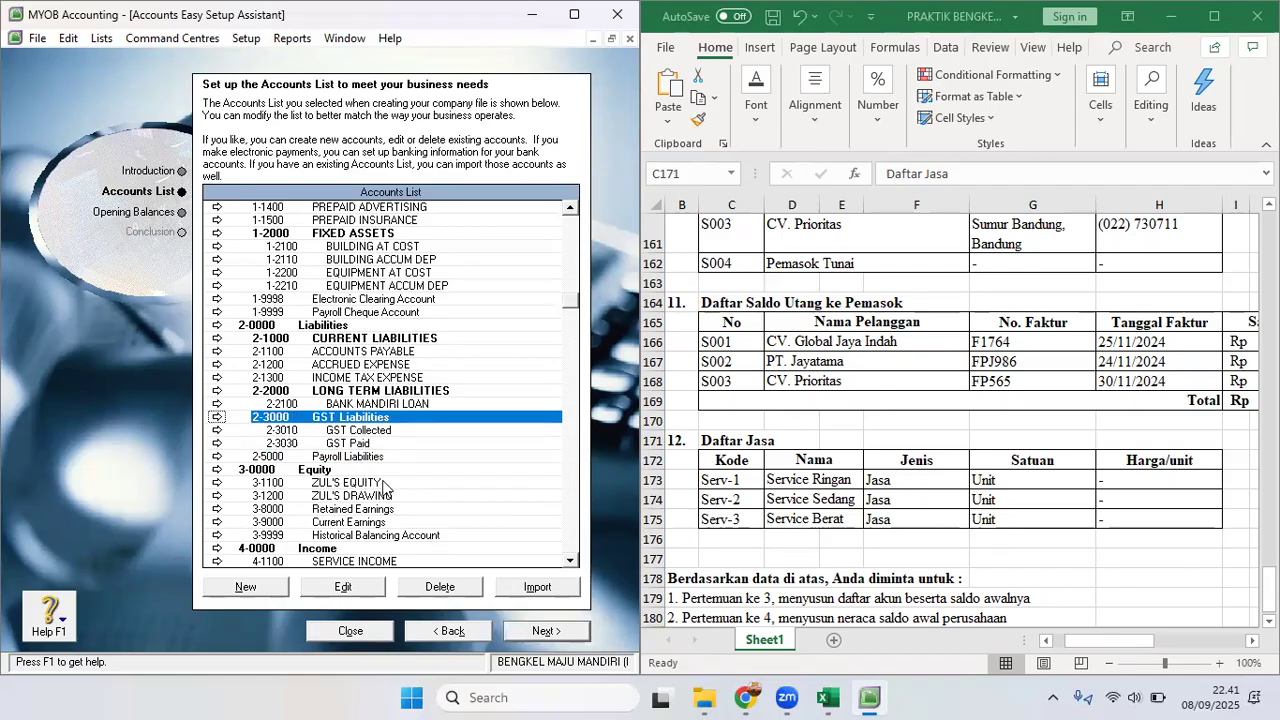
click(440, 587)
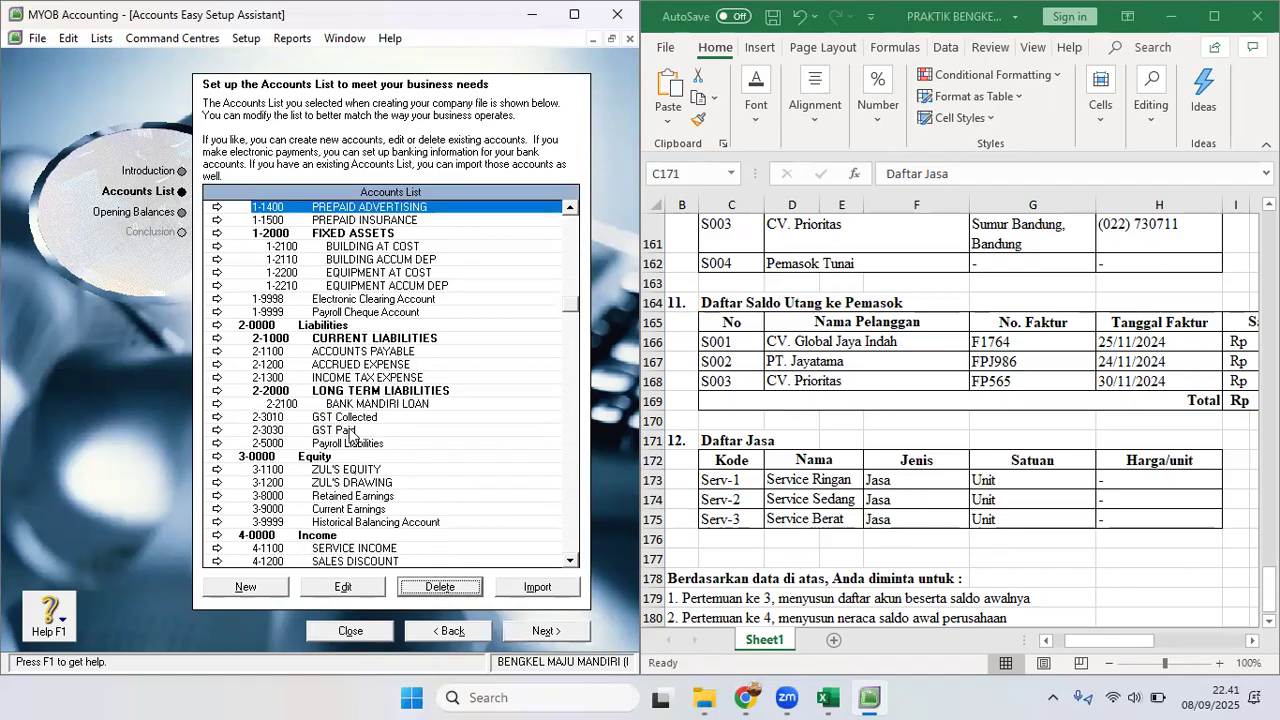
Step: Try to delete the accounts 2-3030 GST Paid and 2-3010 GST Collected
click(356, 431)
click(425, 587)
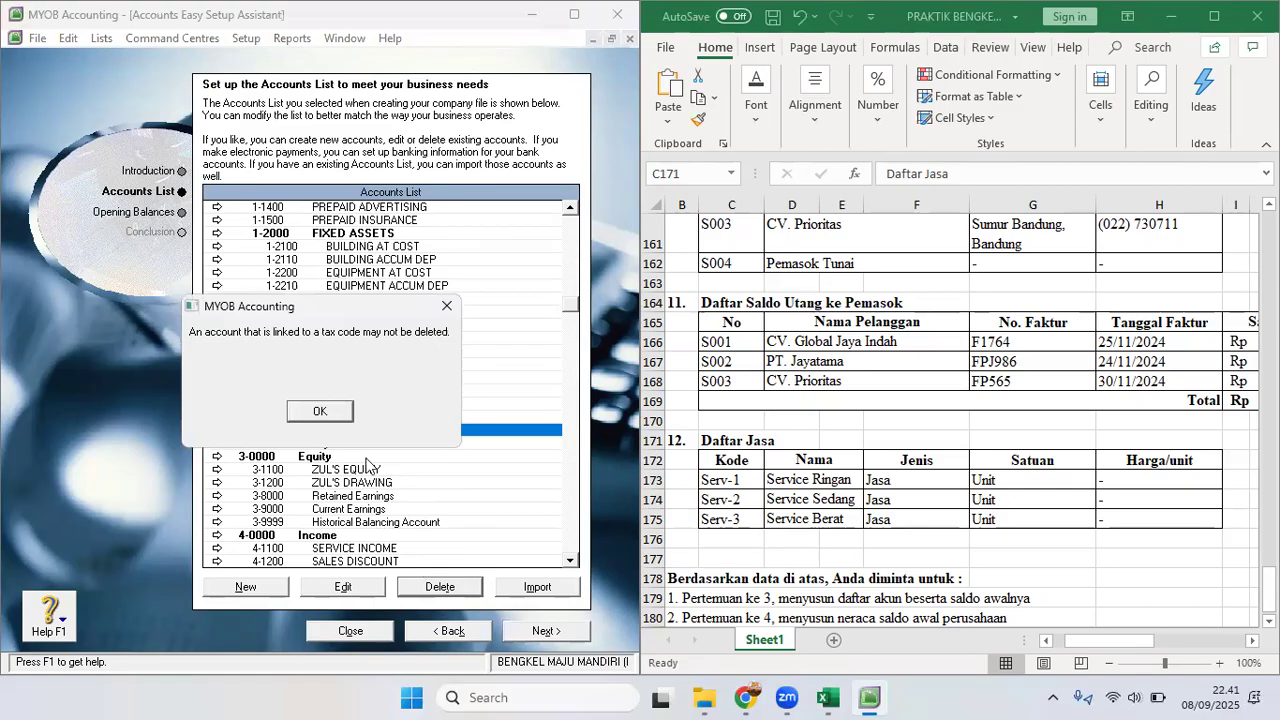
click(320, 412)
click(354, 418)
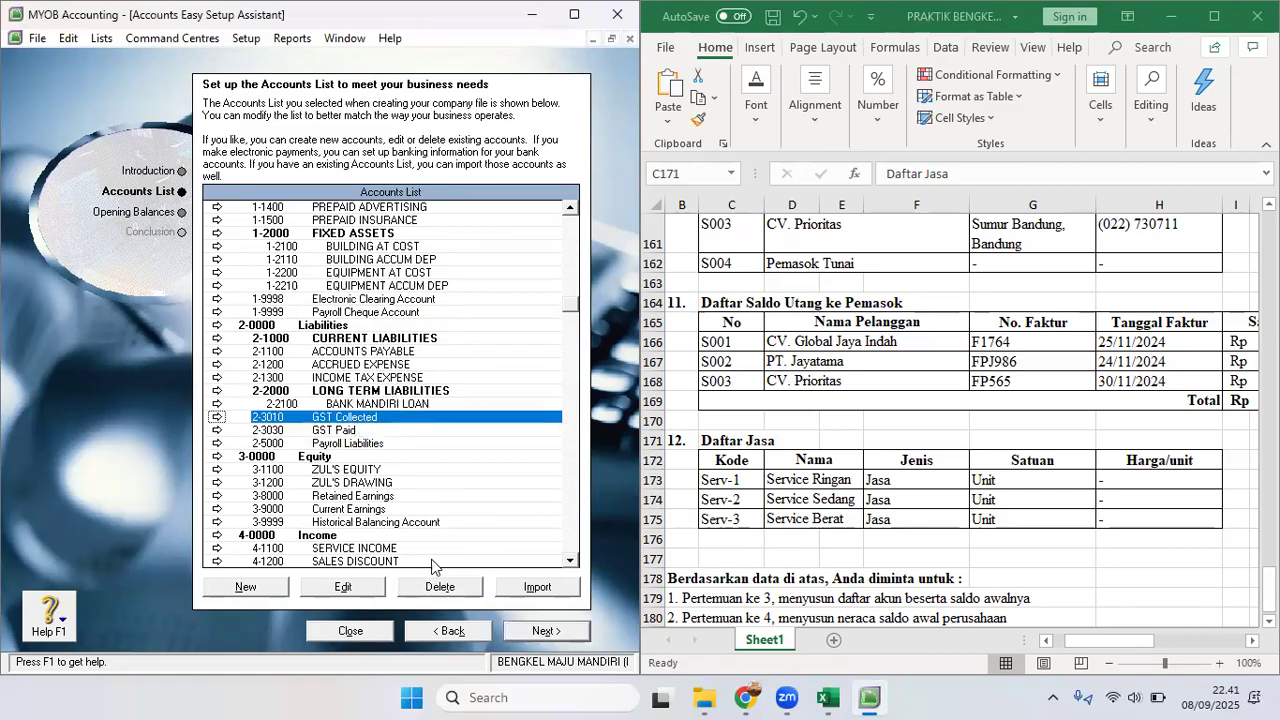
click(445, 590)
click(338, 414)
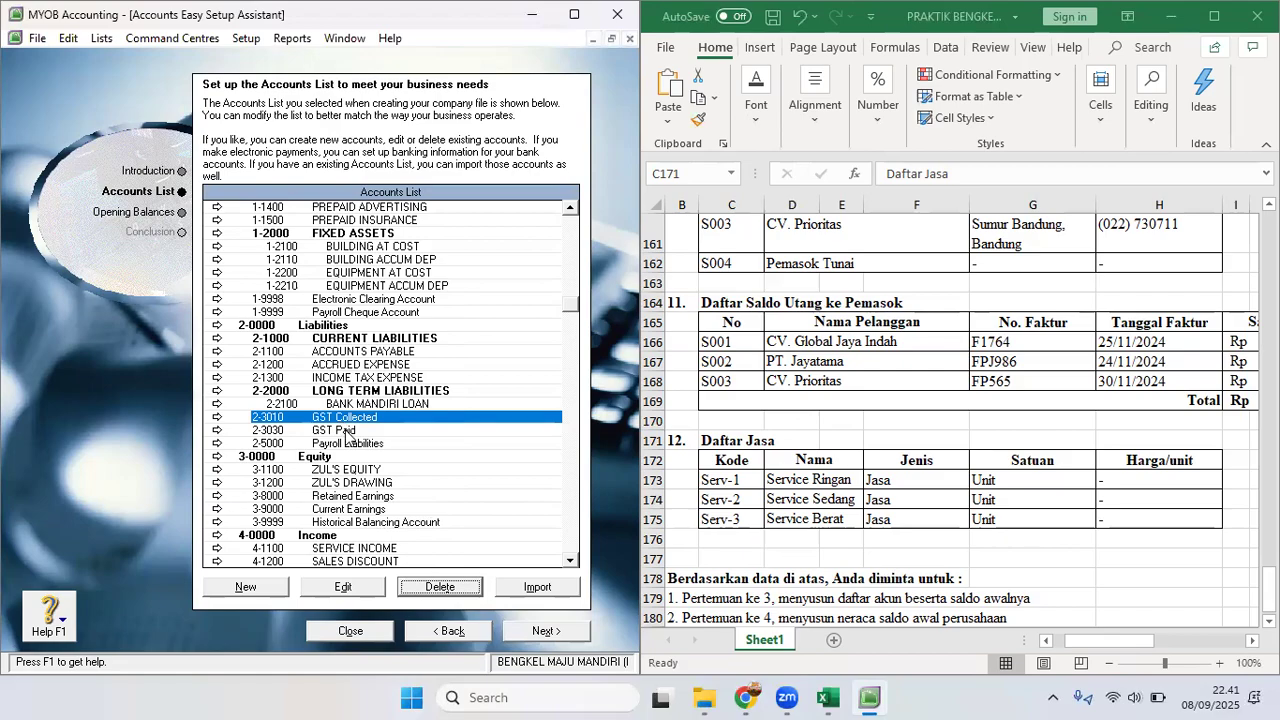
click(345, 430)
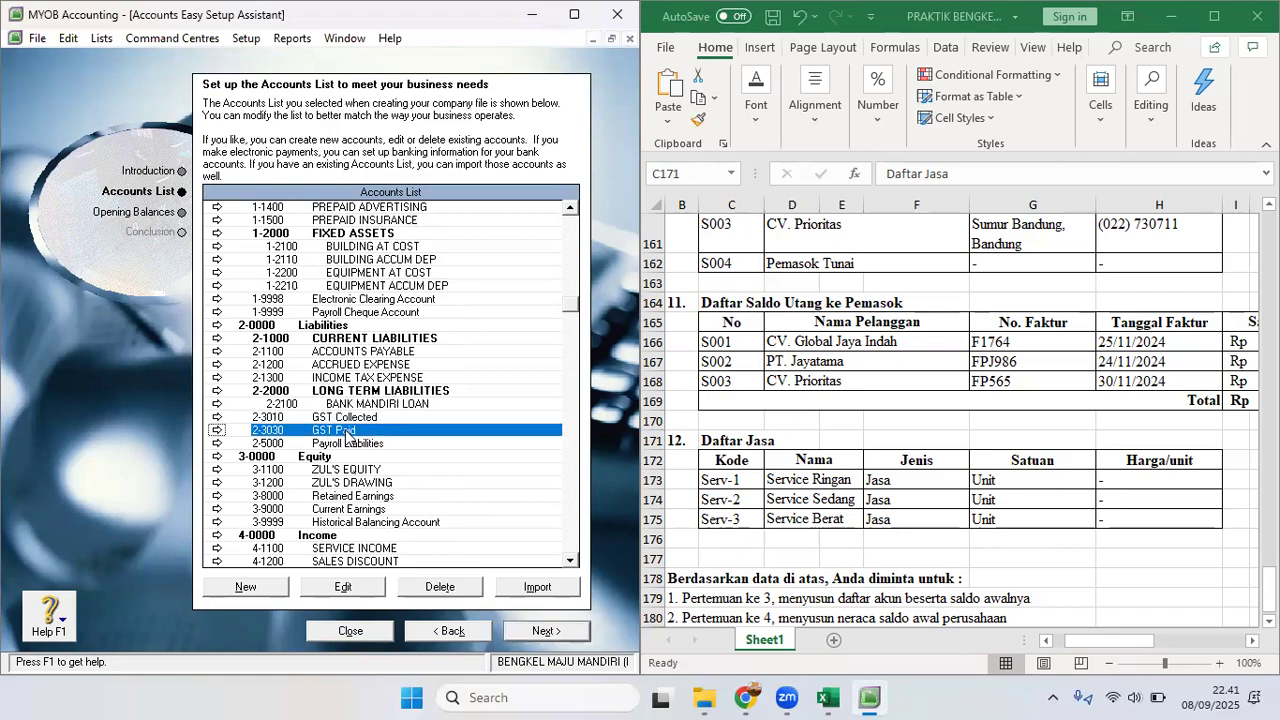
Step: Review the remaining accounts from Liabilities through Other Expenses, and return to the start of the list
click(571, 559)
click(571, 560)
click(571, 560)
click(338, 406)
click(336, 497)
scroll(336, 505, down, 5)
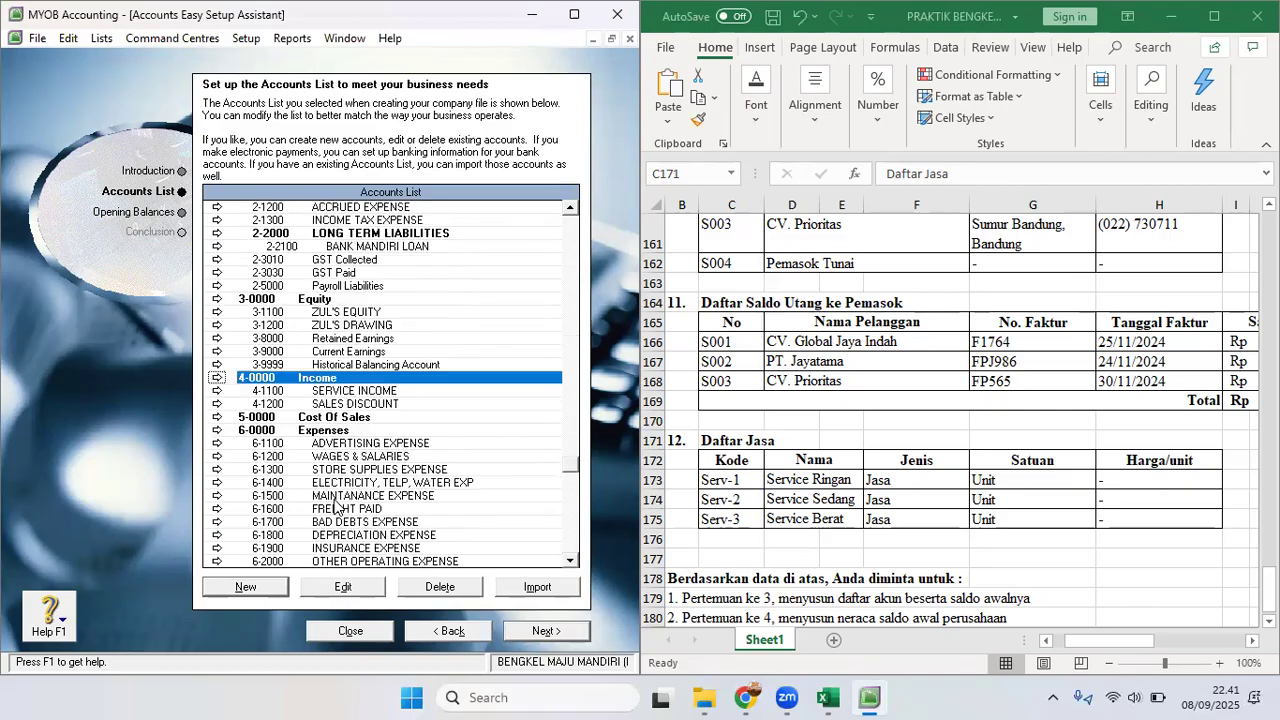
click(350, 537)
click(355, 510)
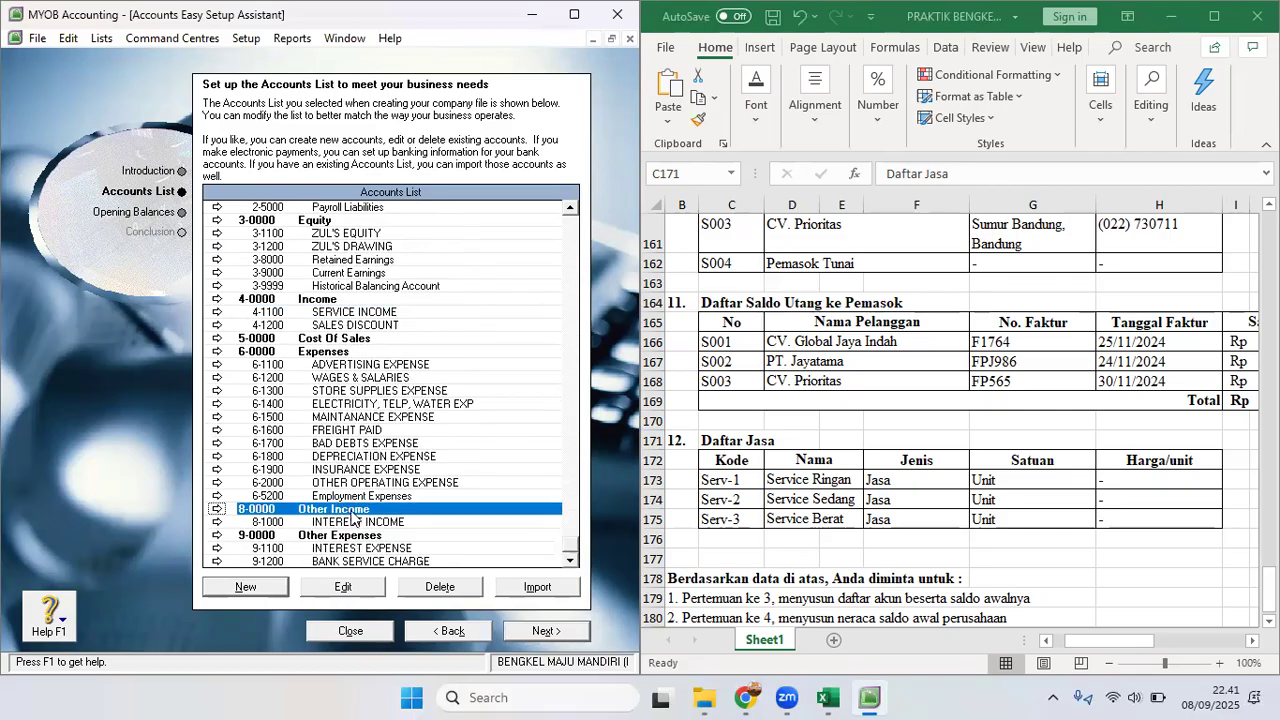
scroll(355, 510, up, 8)
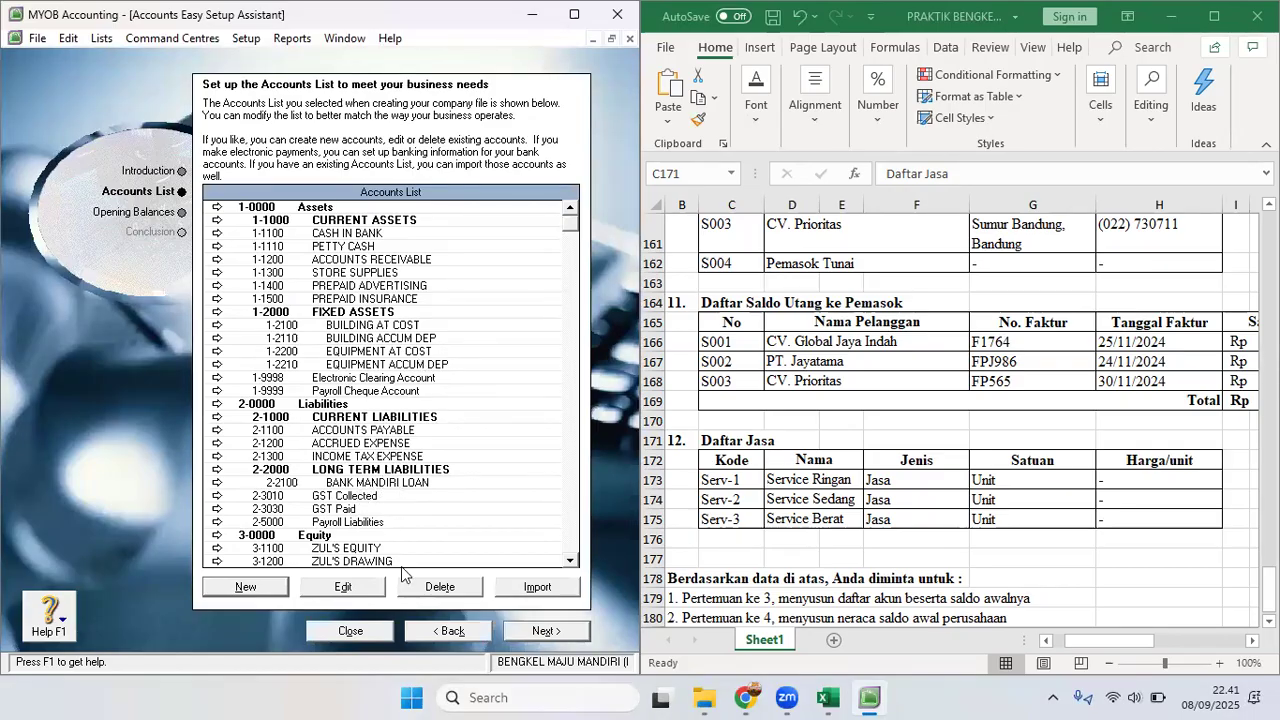
Step: Close the Easy Setup Assistant and open the Accounts List from the Accounts command centre
click(346, 631)
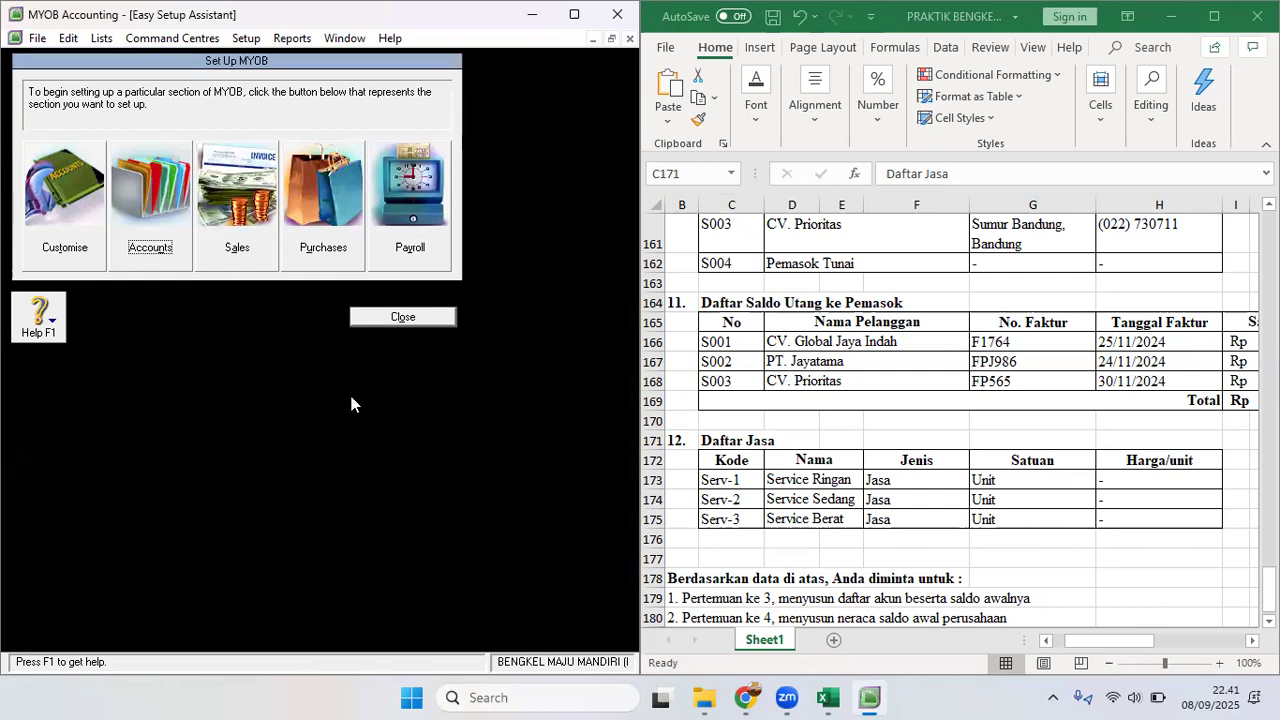
click(390, 317)
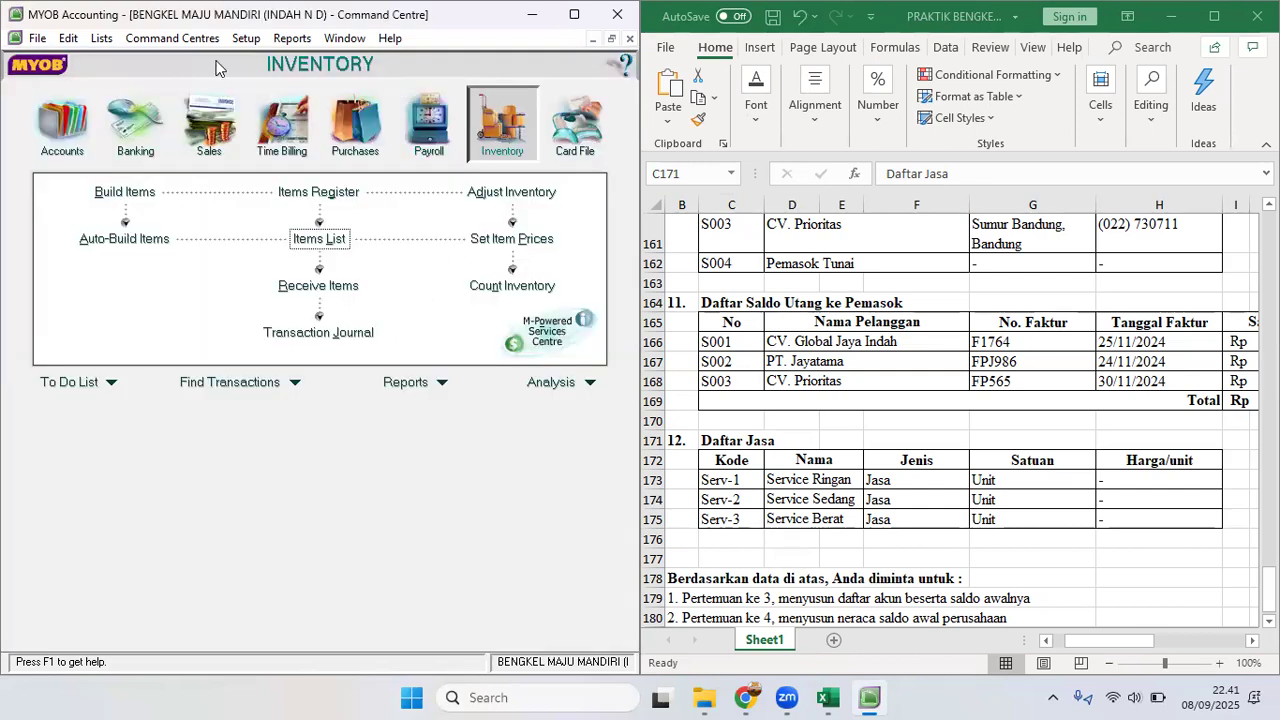
click(611, 38)
click(73, 188)
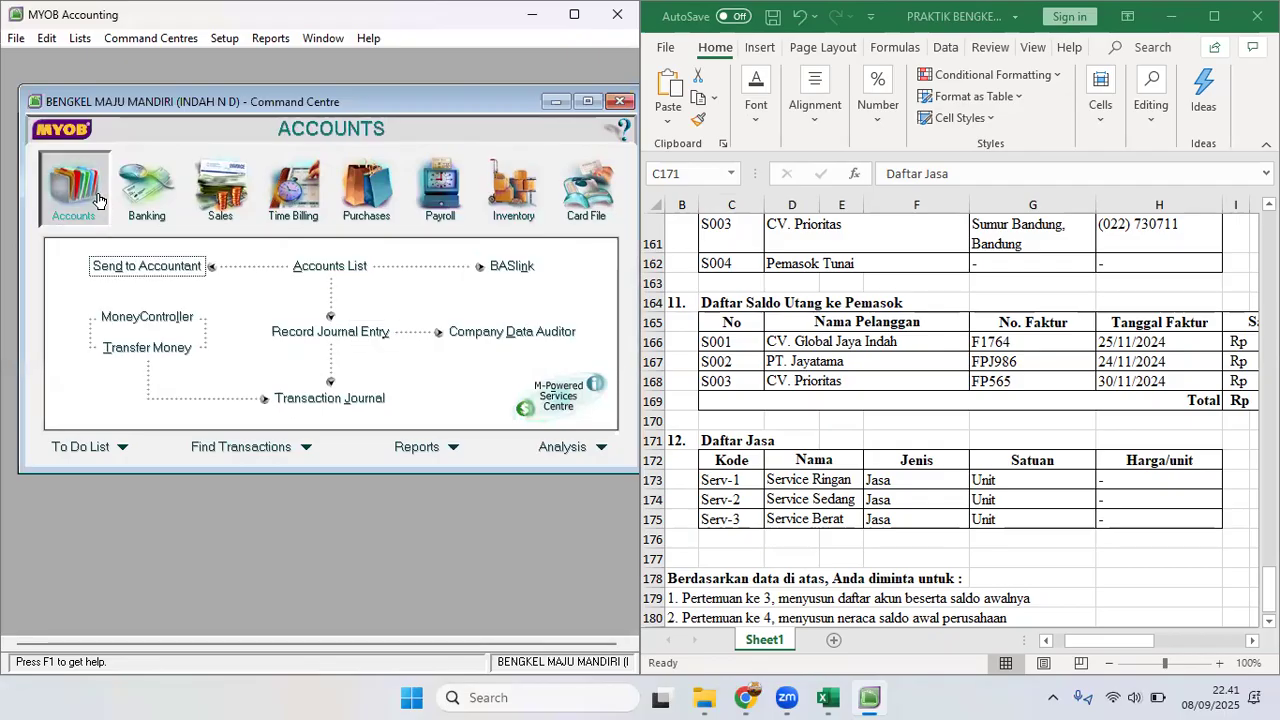
click(310, 267)
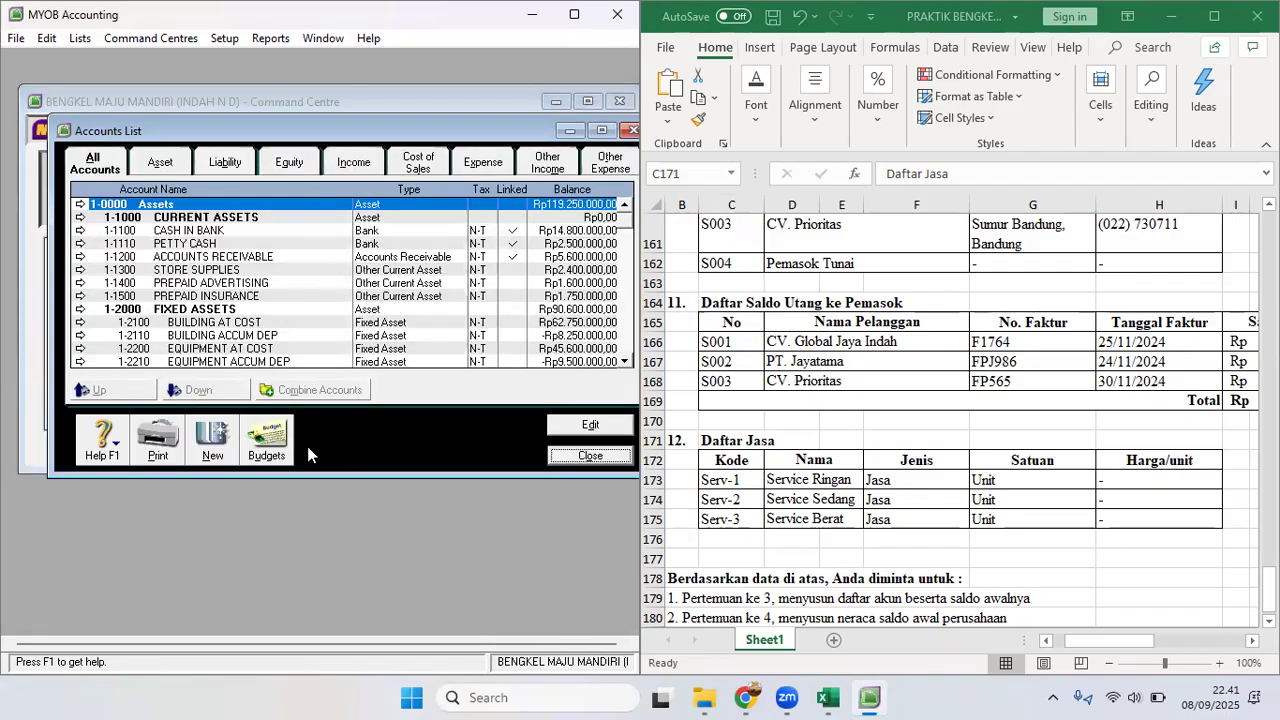
Step: Examine the accounts and balances of every account type from Asset to Other Expense, and close the Accounts List
click(624, 361)
drag(625, 367, 625, 367)
click(158, 162)
click(225, 162)
click(289, 162)
click(353, 162)
click(418, 162)
click(480, 162)
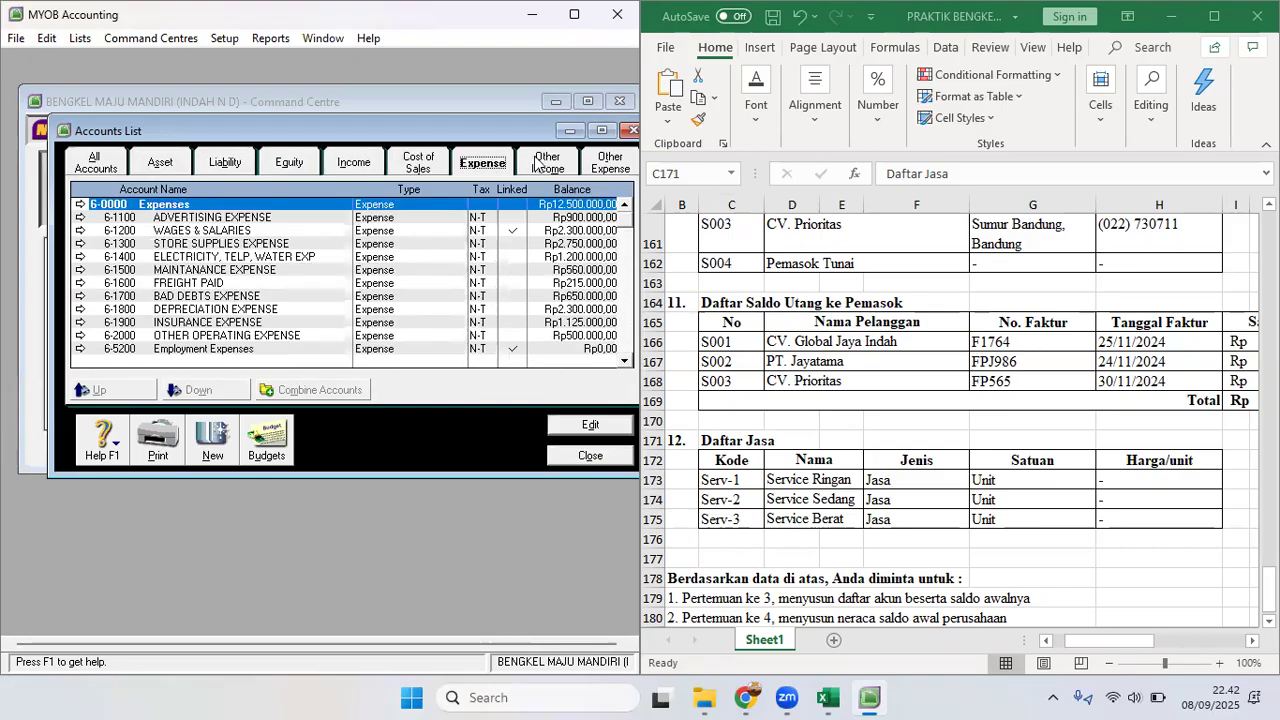
click(547, 162)
click(610, 162)
click(590, 456)
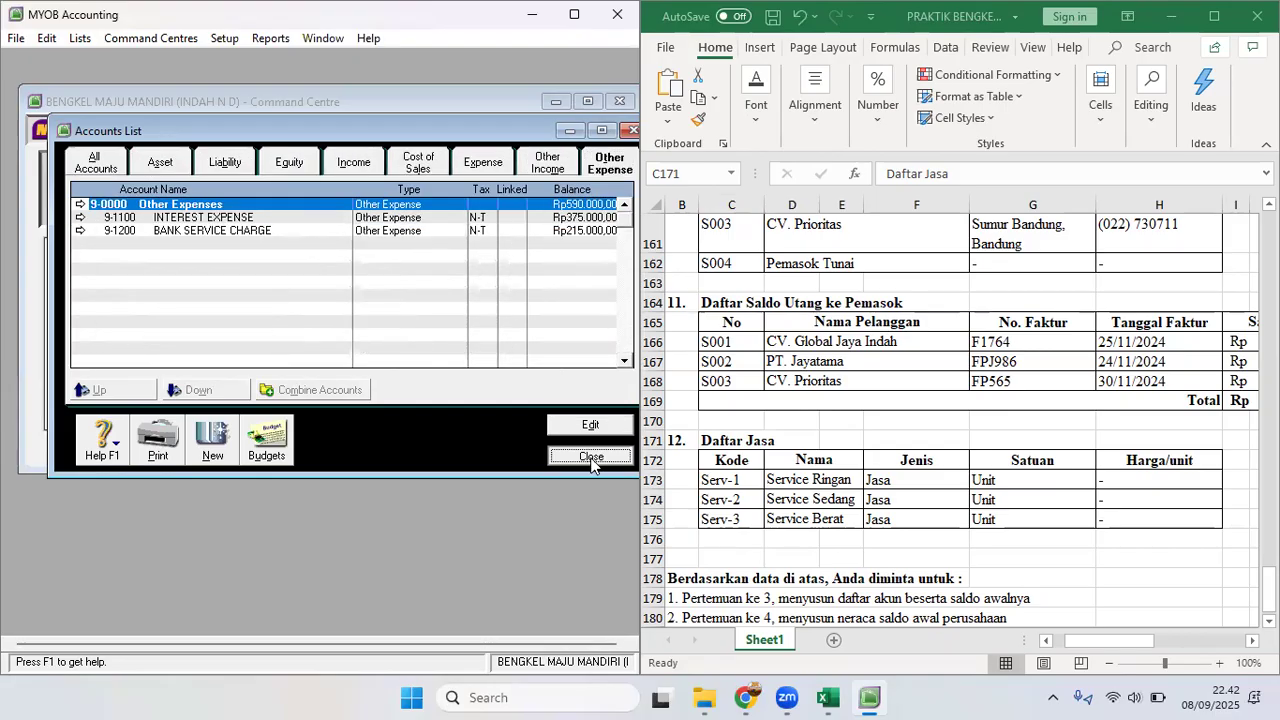
Step: Reopen the Accounts List for another look and close it again
click(80, 38)
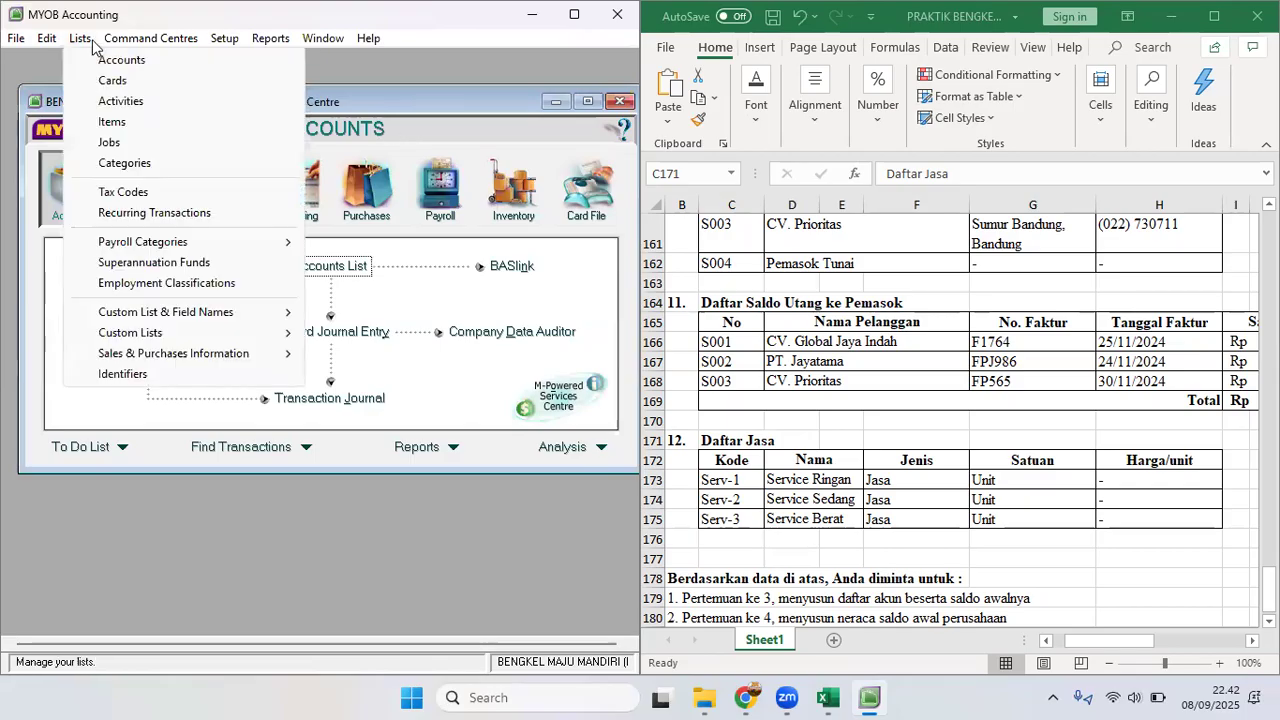
click(103, 60)
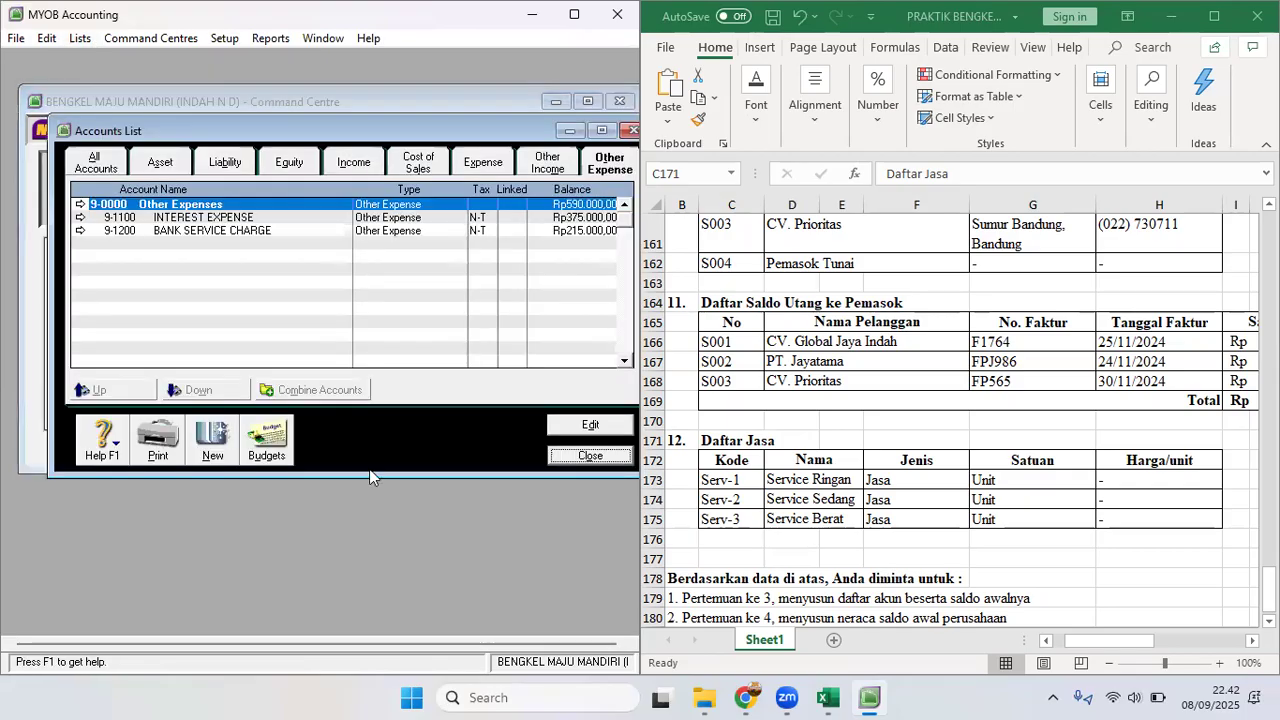
click(590, 456)
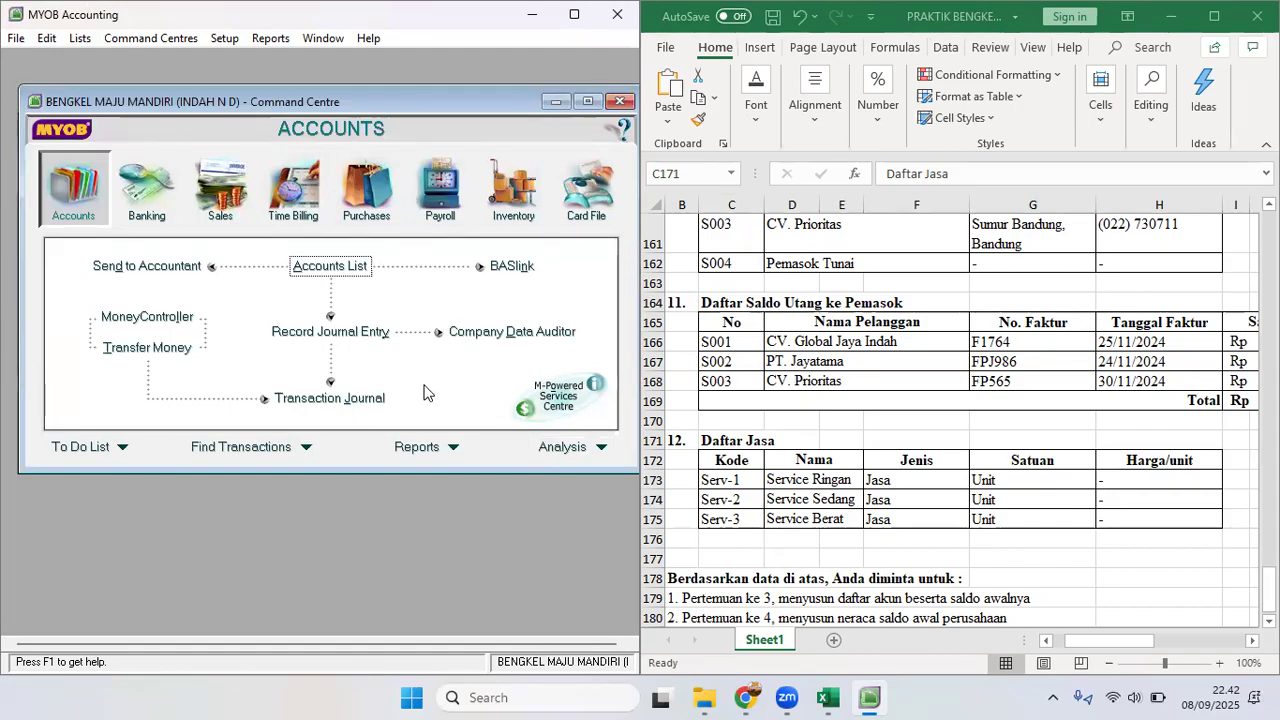
Step: Open the Company Data Auditor for the company file and go to its Transaction Review
click(186, 42)
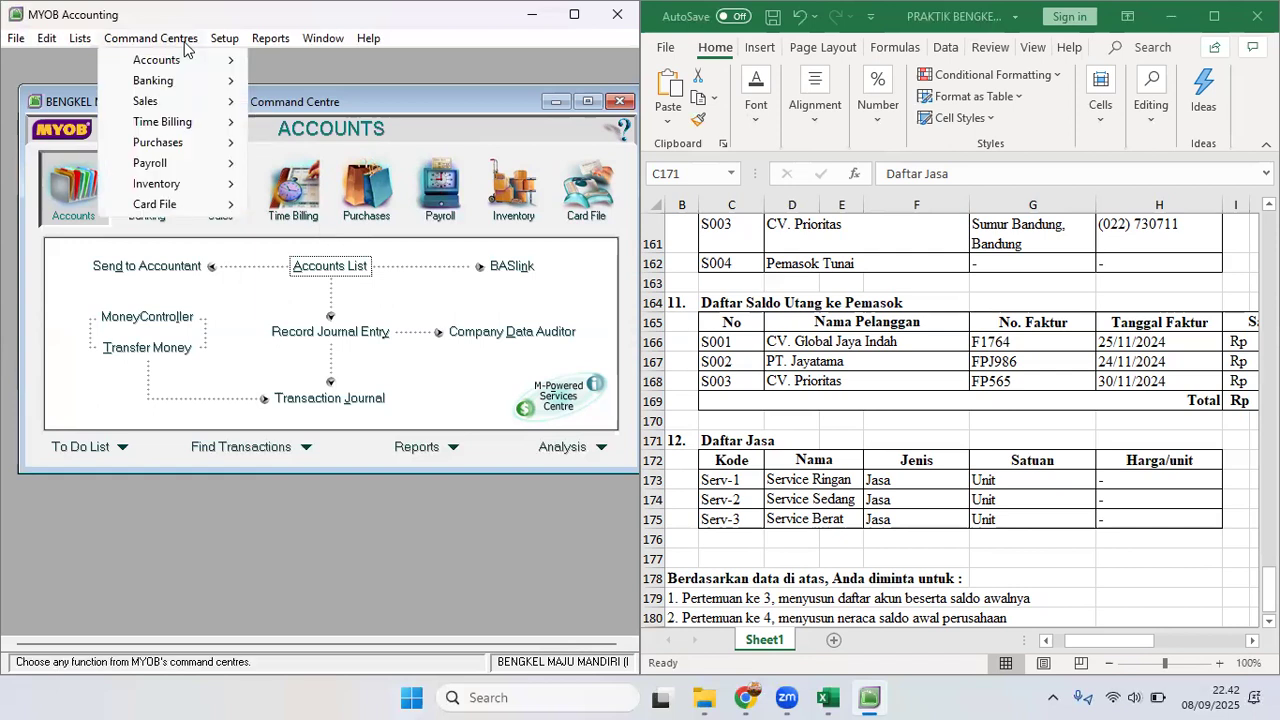
mouse_move(200, 66)
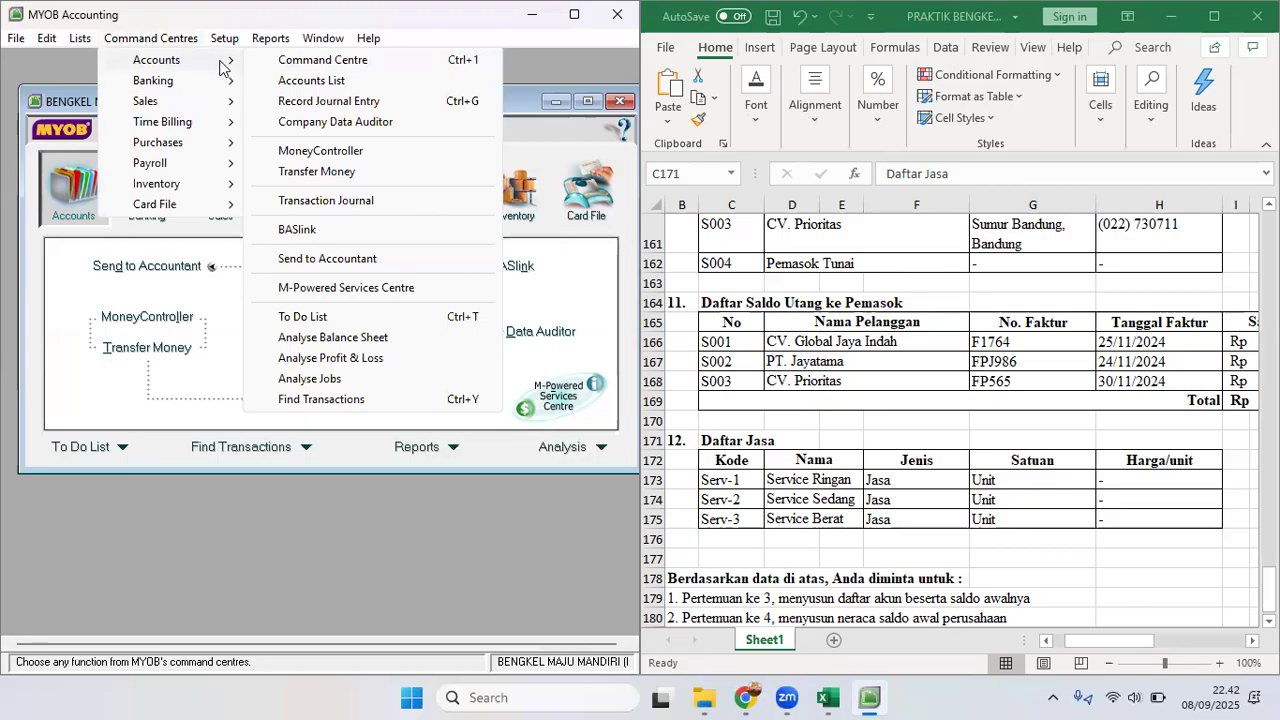
click(364, 124)
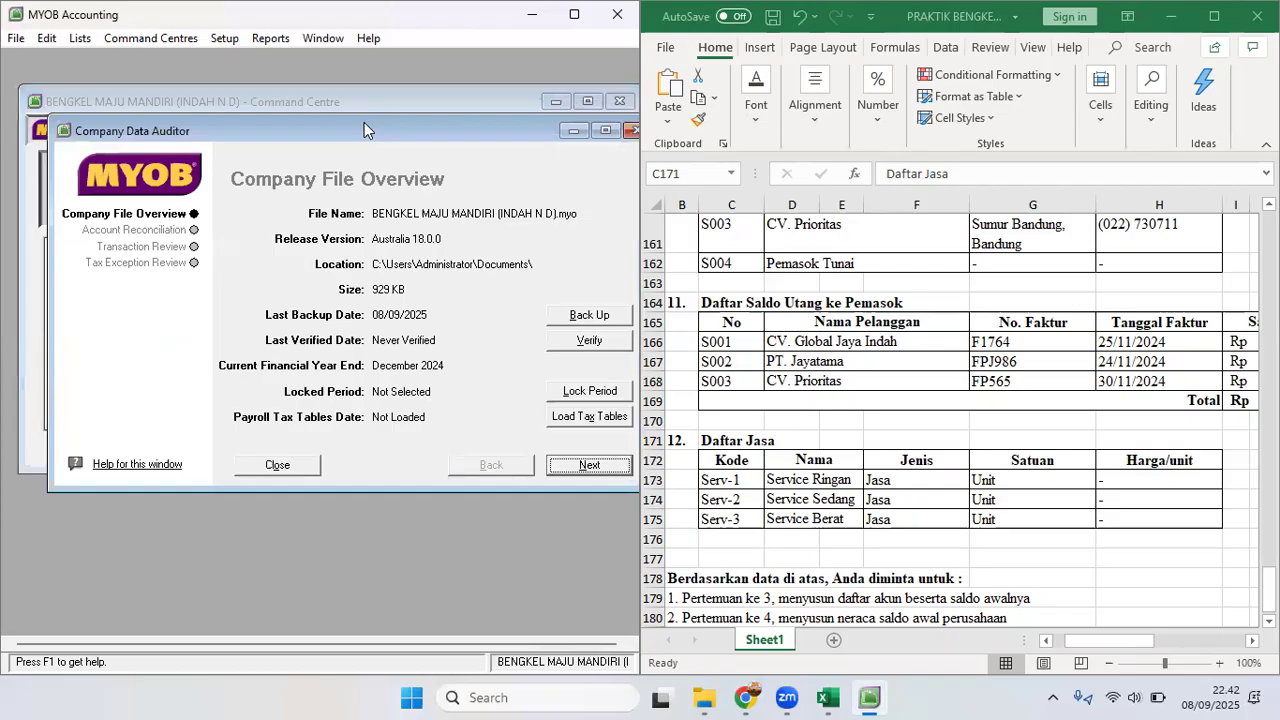
click(150, 251)
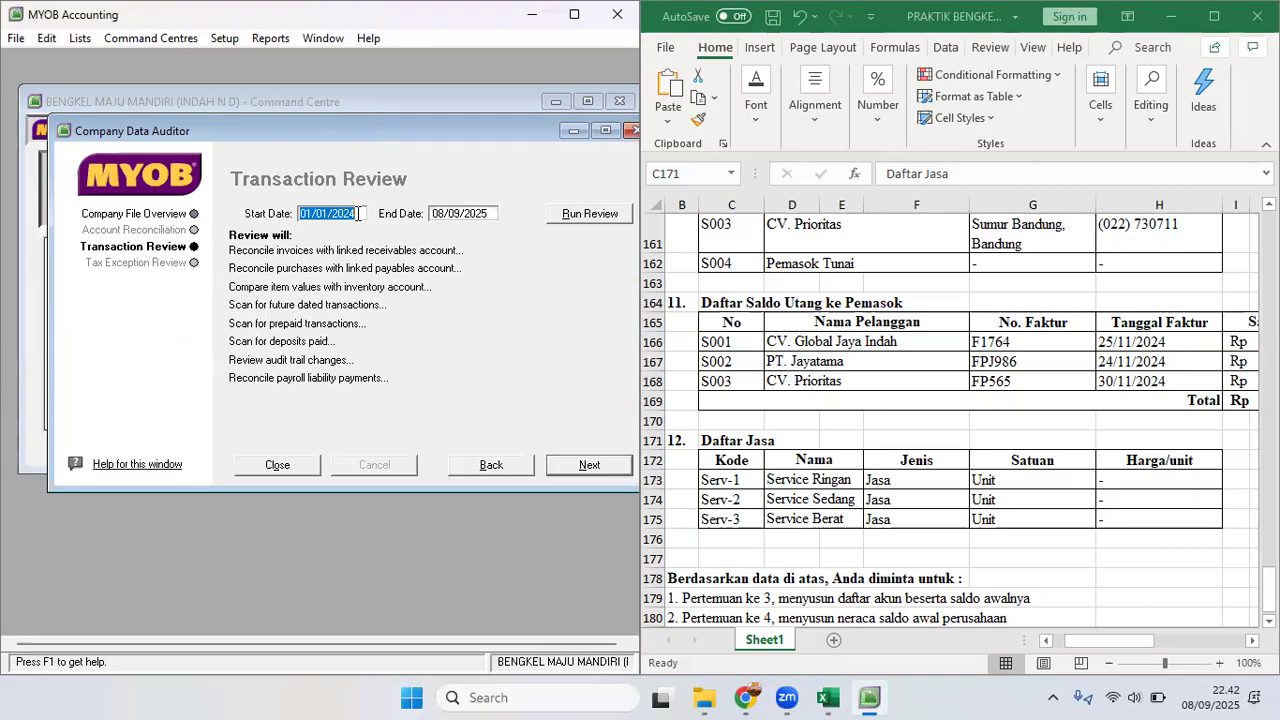
Step: Run the transaction review with start date 30/11/2024 and end date 01/12/2024
text(30/)
key(Tab)
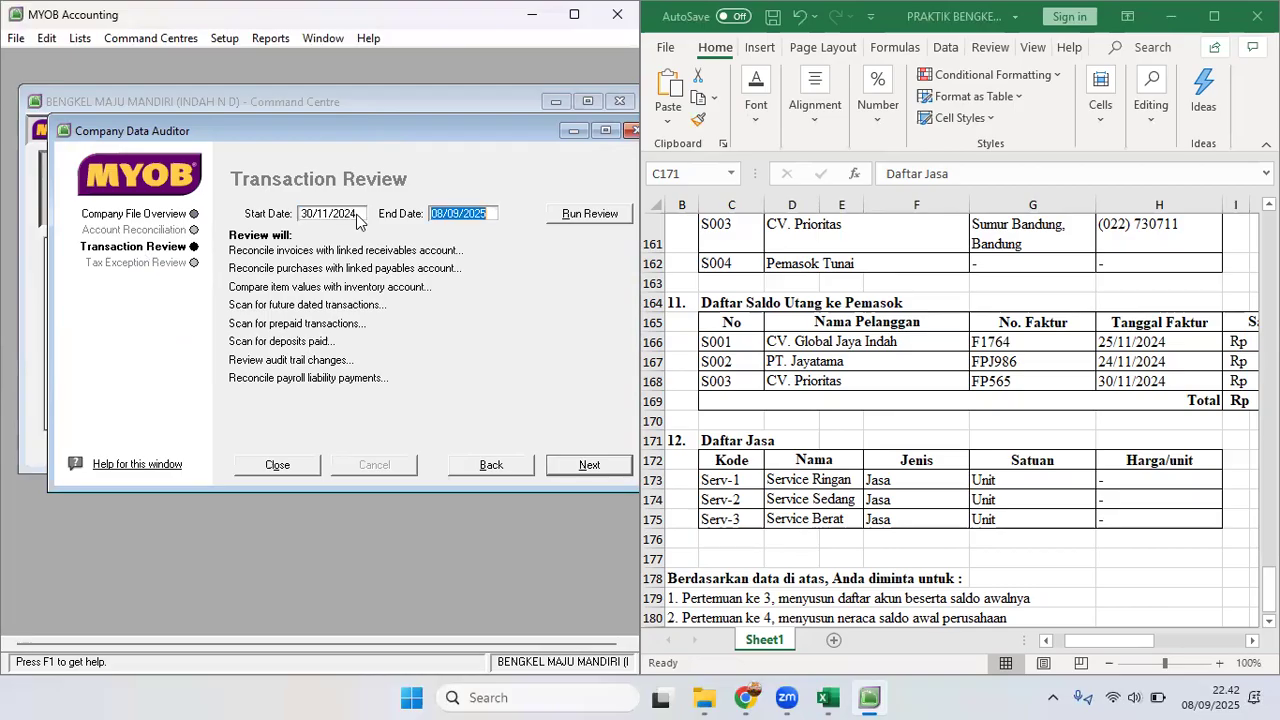
text(3)
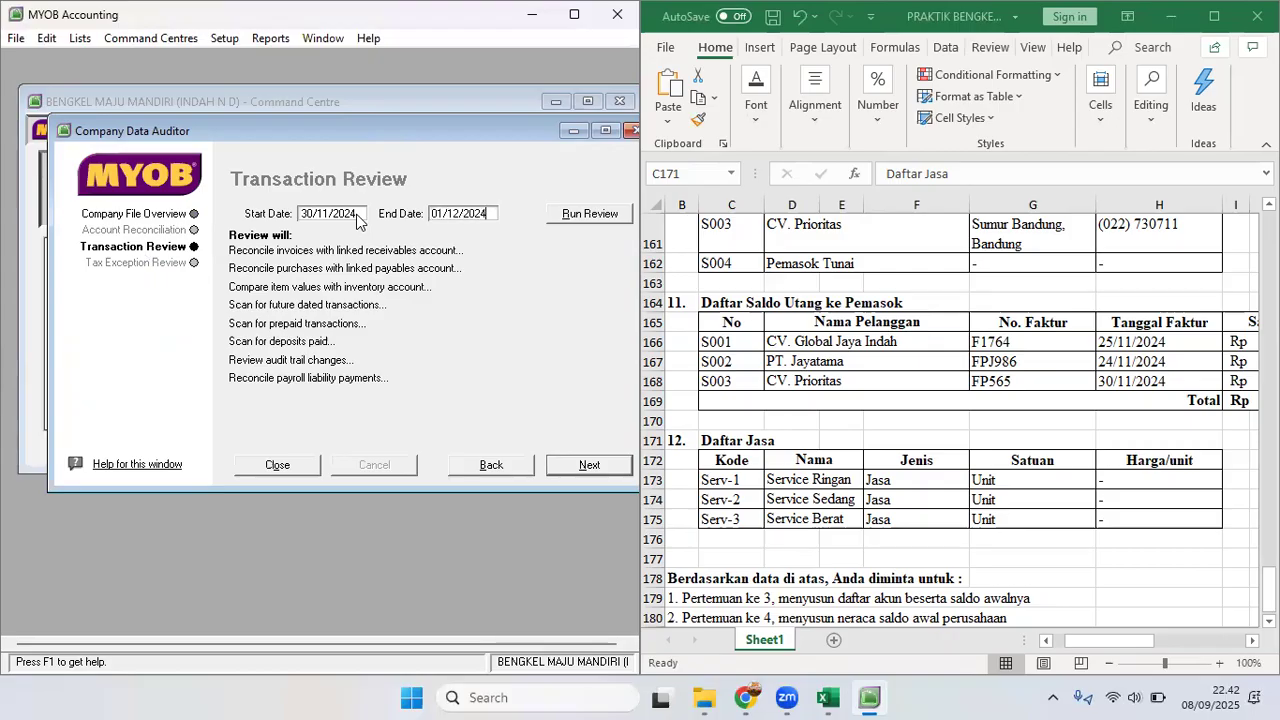
click(578, 214)
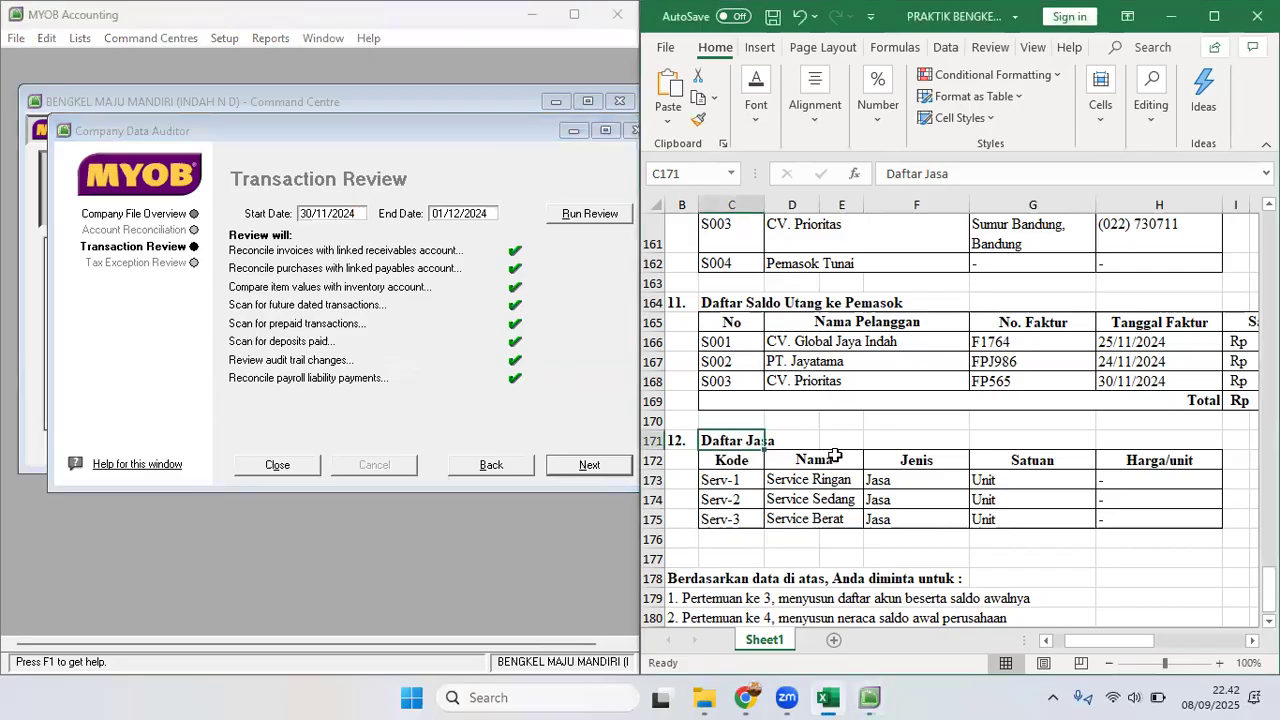
Step: Look back through the Excel worksheet from the company identity section to Daftar Jasa, and close the Company Data Auditor
scroll(836, 455, up, 8)
scroll(836, 455, up, 20)
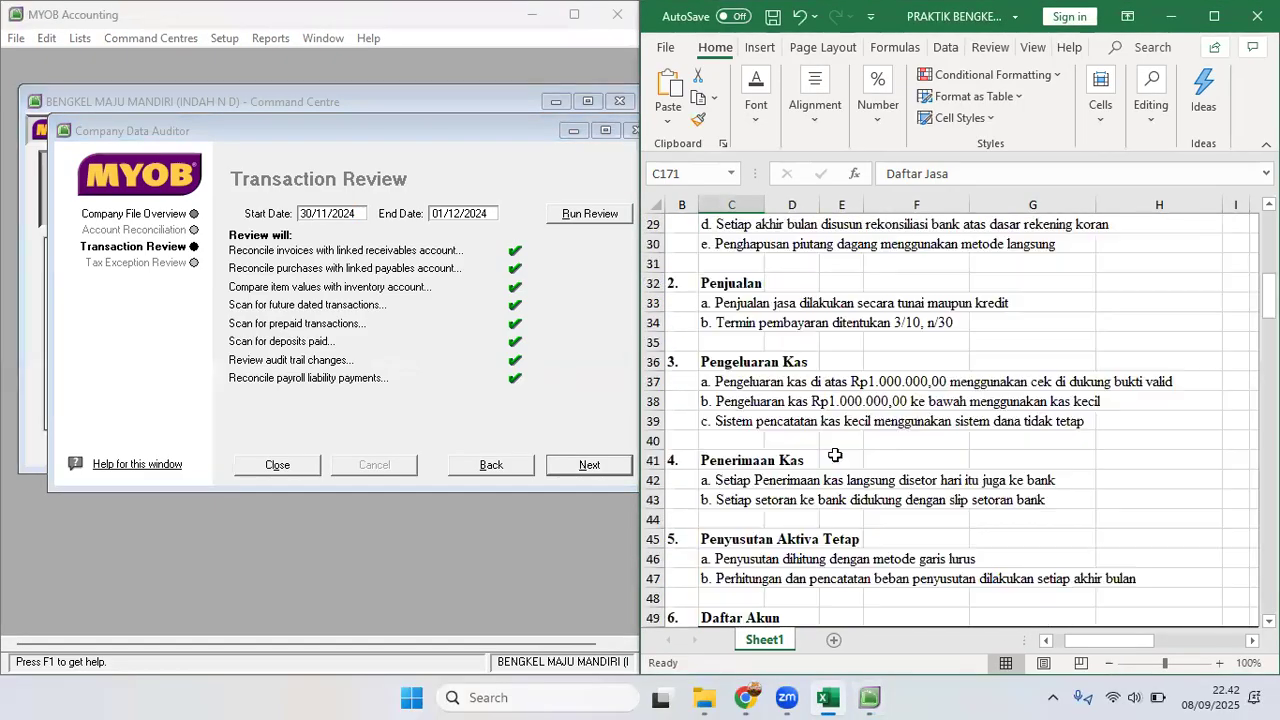
scroll(836, 455, down, 2)
click(703, 344)
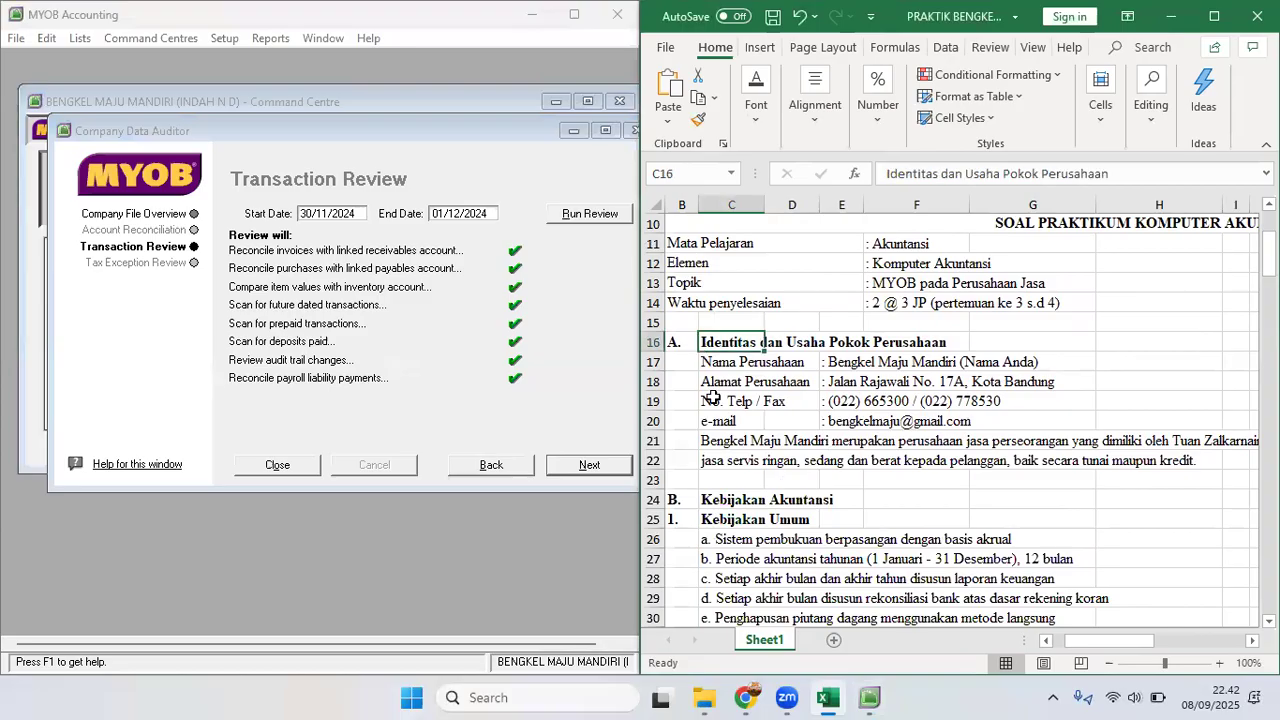
click(678, 500)
click(683, 520)
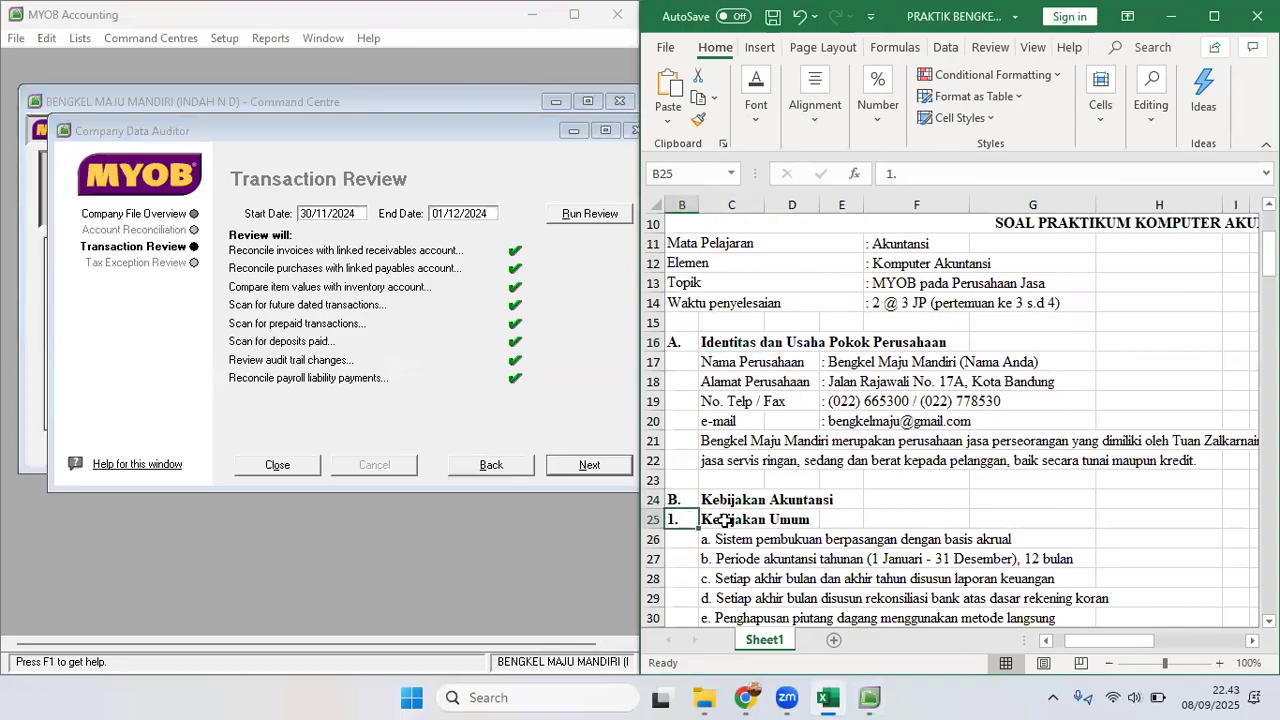
scroll(724, 520, down, 12)
scroll(724, 520, down, 20)
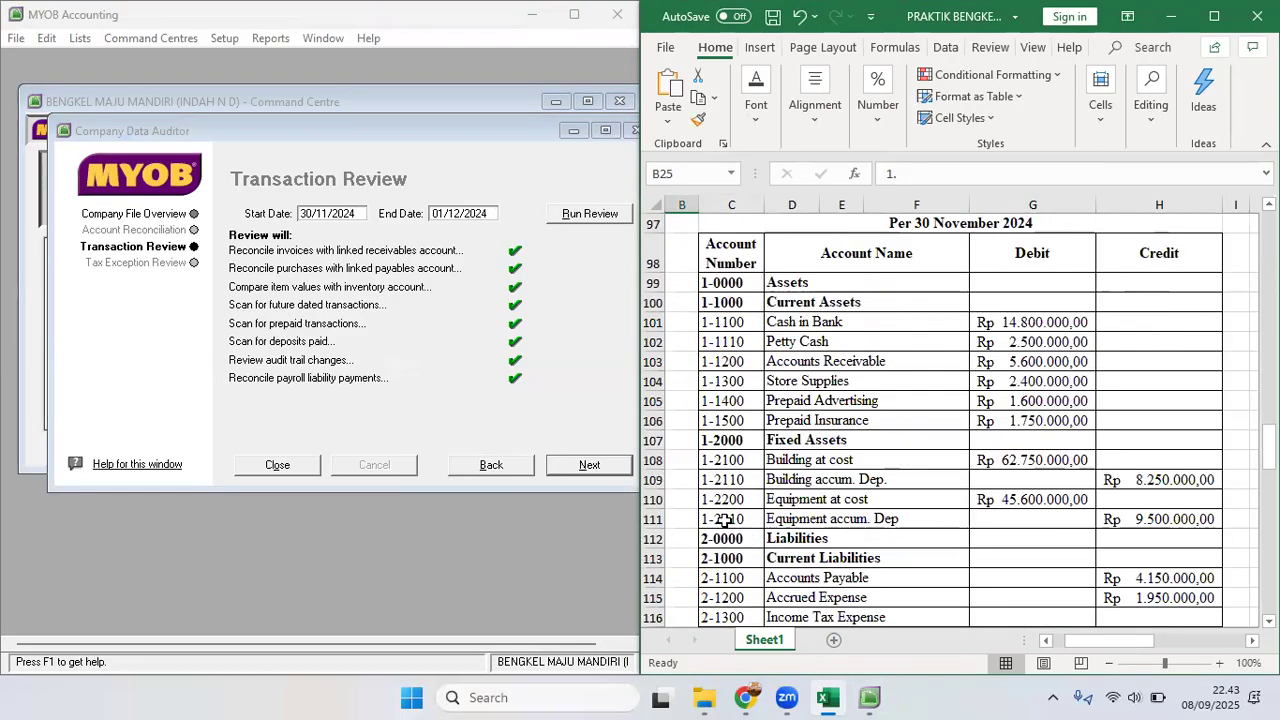
scroll(724, 520, down, 15)
click(684, 480)
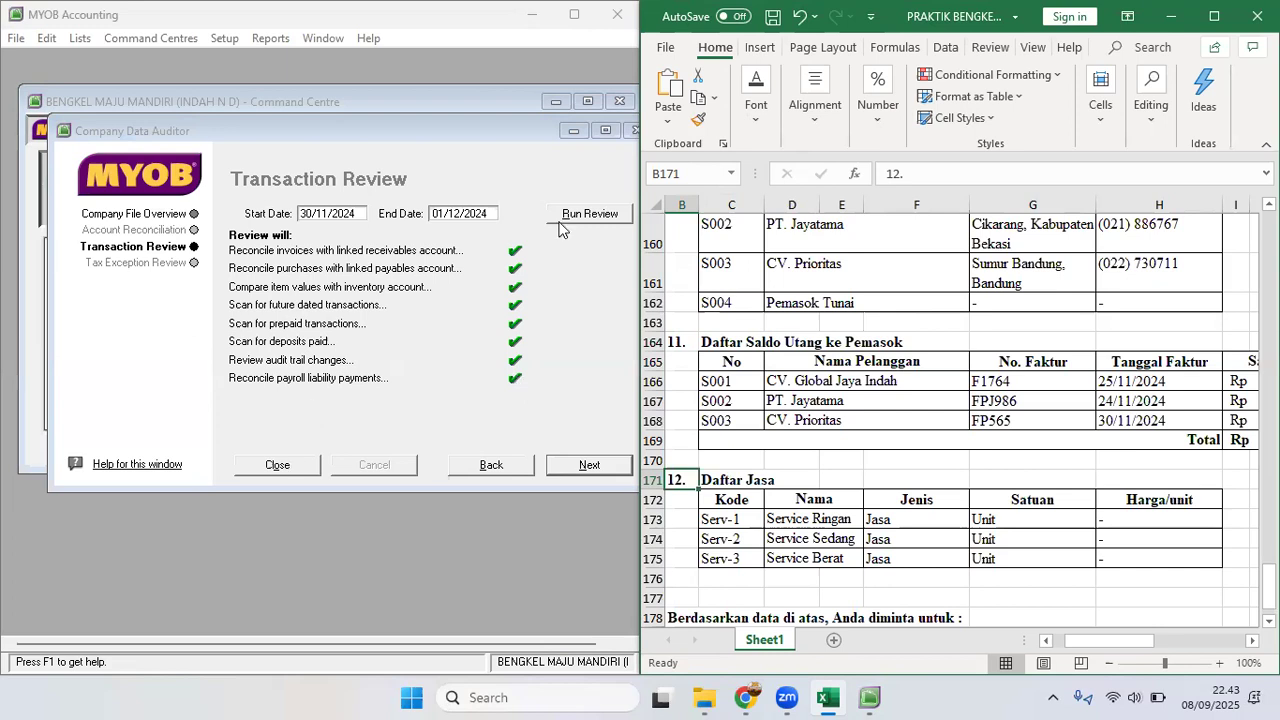
click(280, 466)
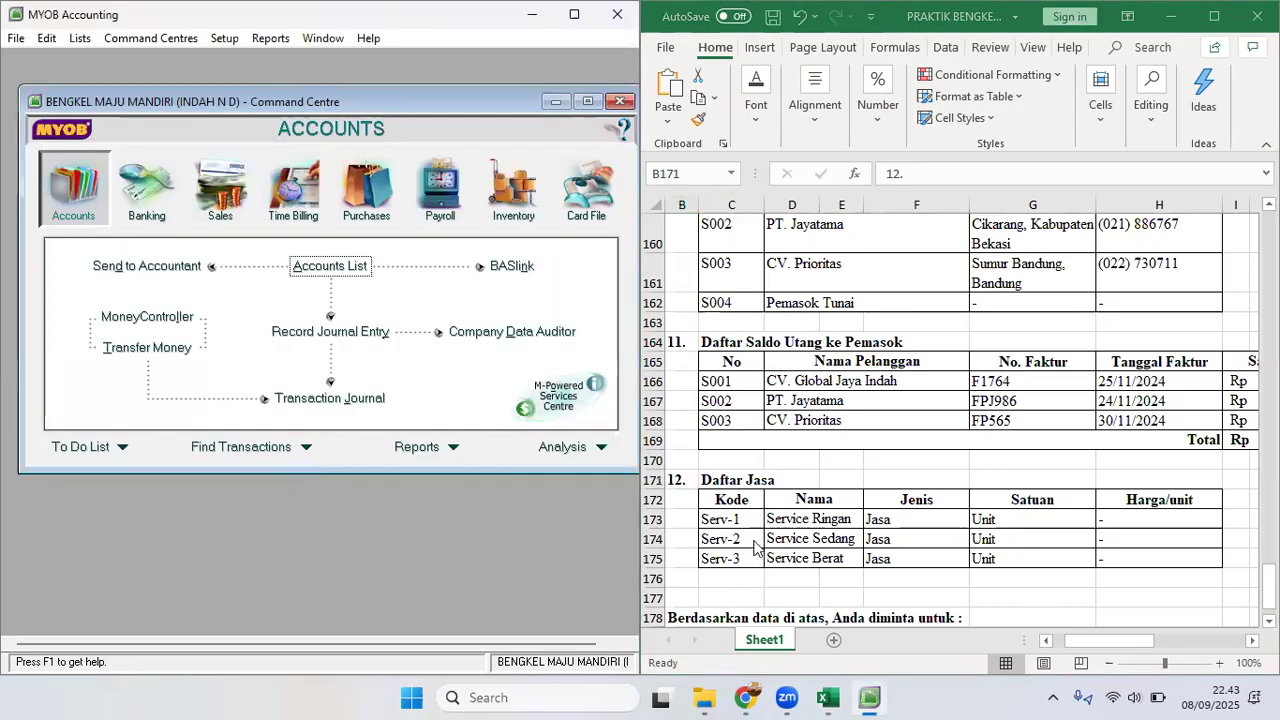
Step: Read the four task instructions at the end of the worksheet, including the PDF submission and file name format
scroll(754, 539, down, 2)
click(728, 485)
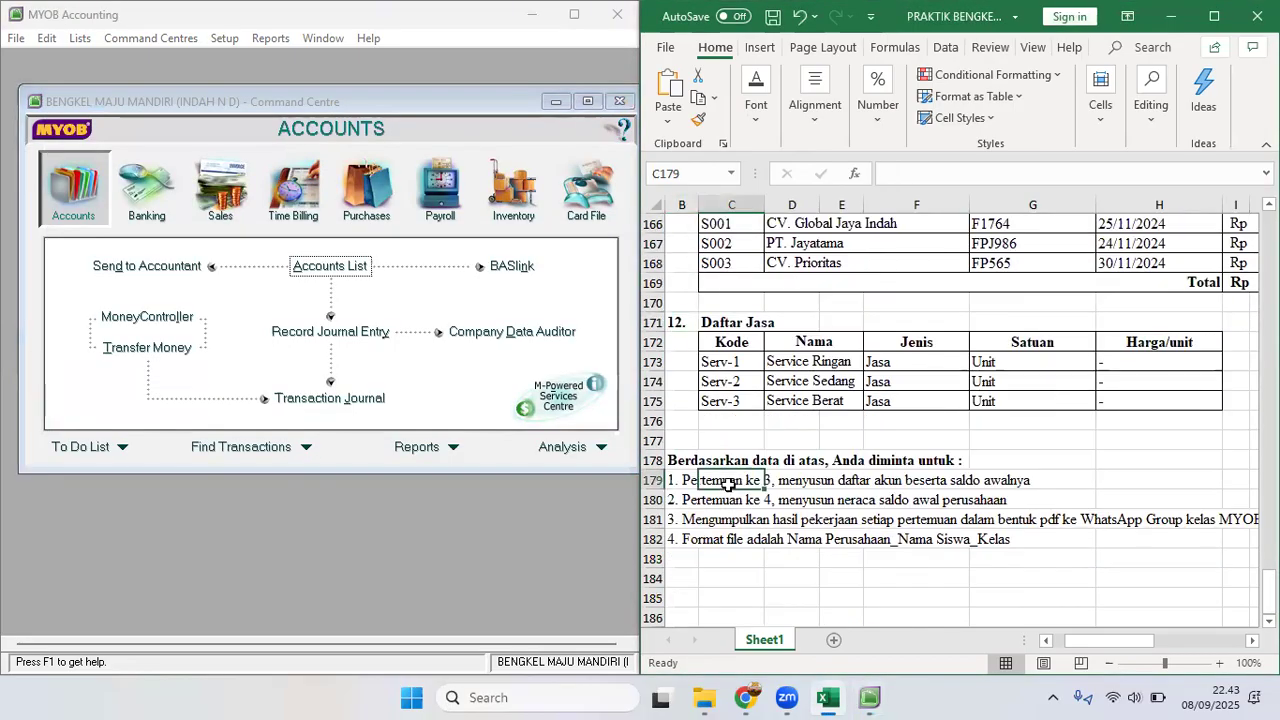
click(728, 499)
click(717, 522)
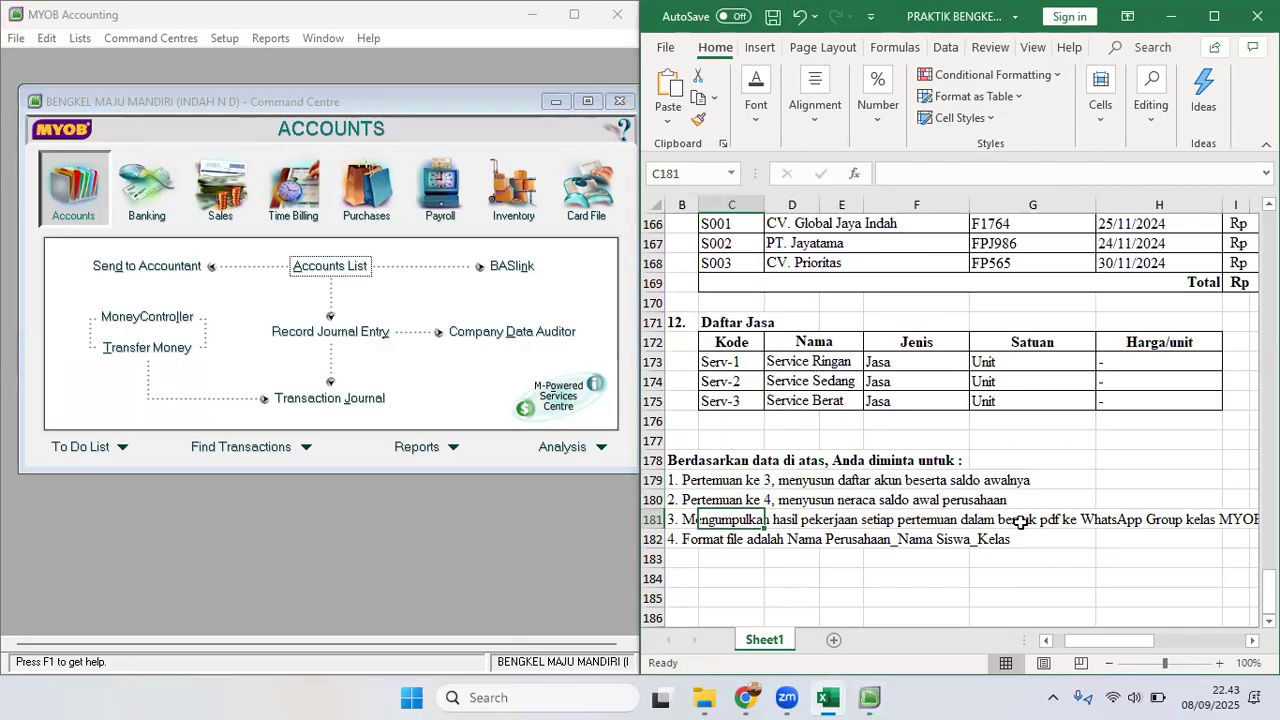
click(1205, 523)
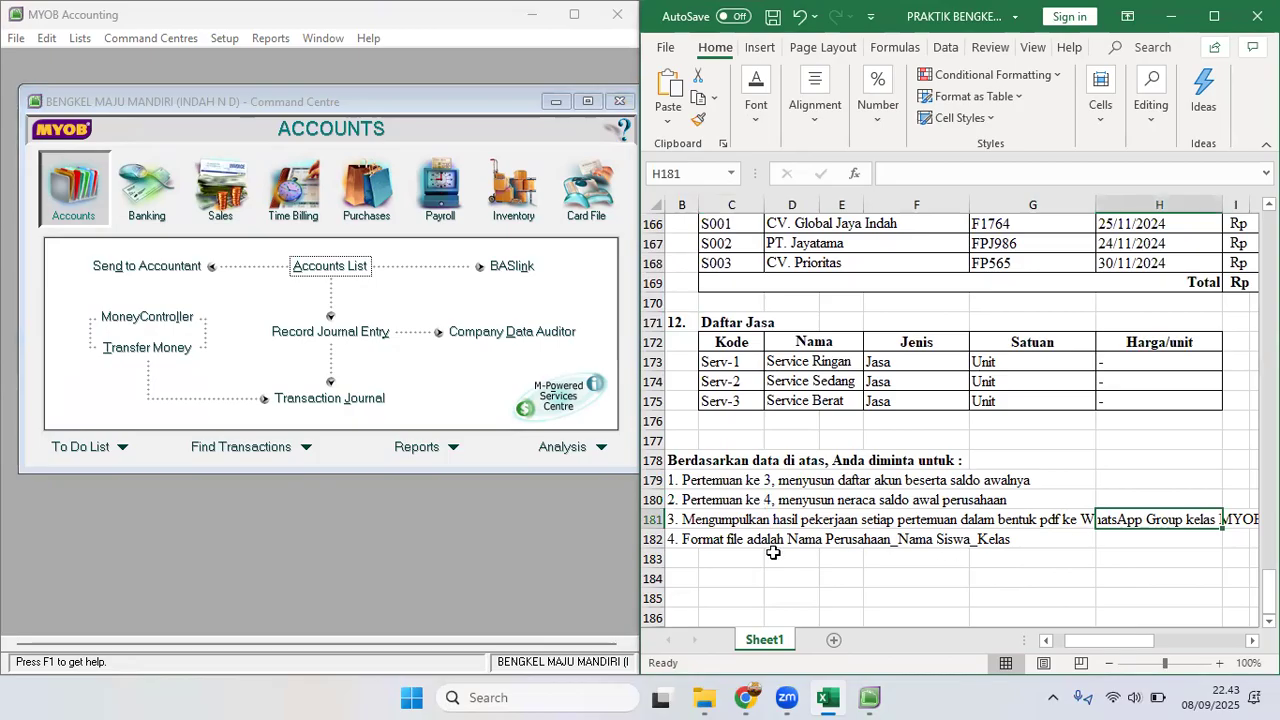
click(741, 545)
click(809, 537)
click(868, 535)
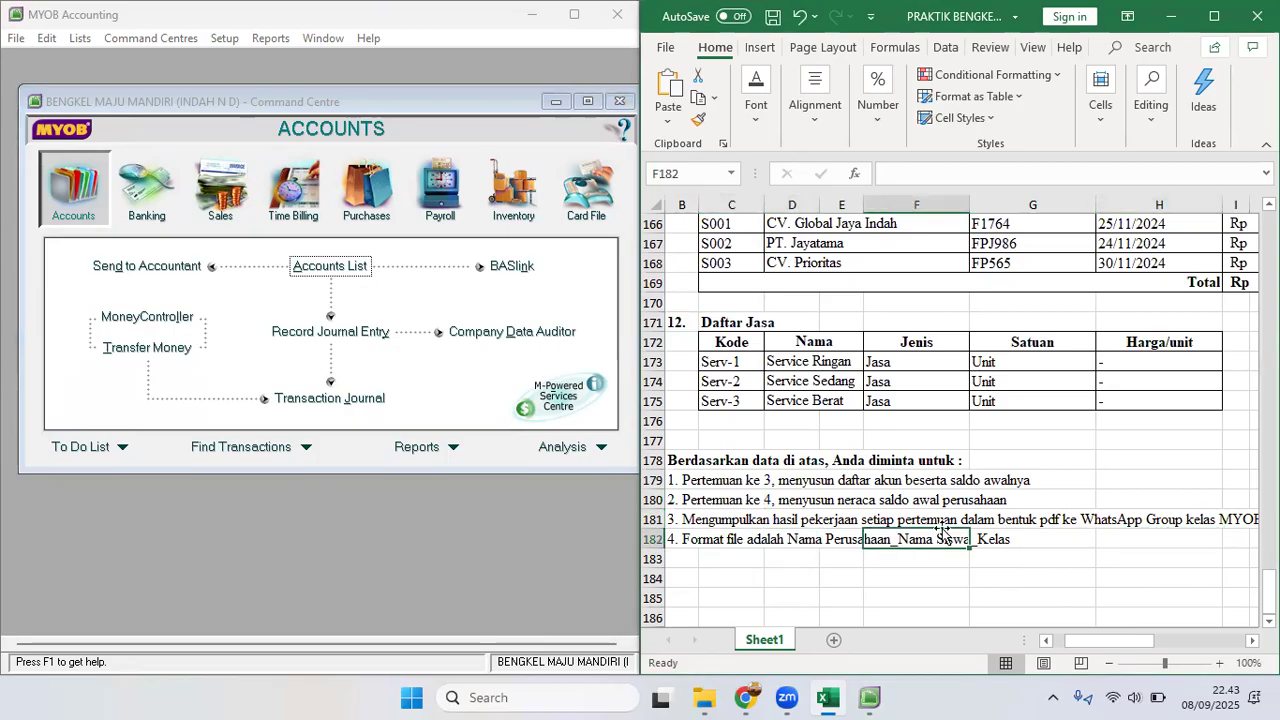
Step: Look up the Neraca Saldo Awal trial balance for Bengkel Maju Mandiri in the Excel worksheet
click(257, 103)
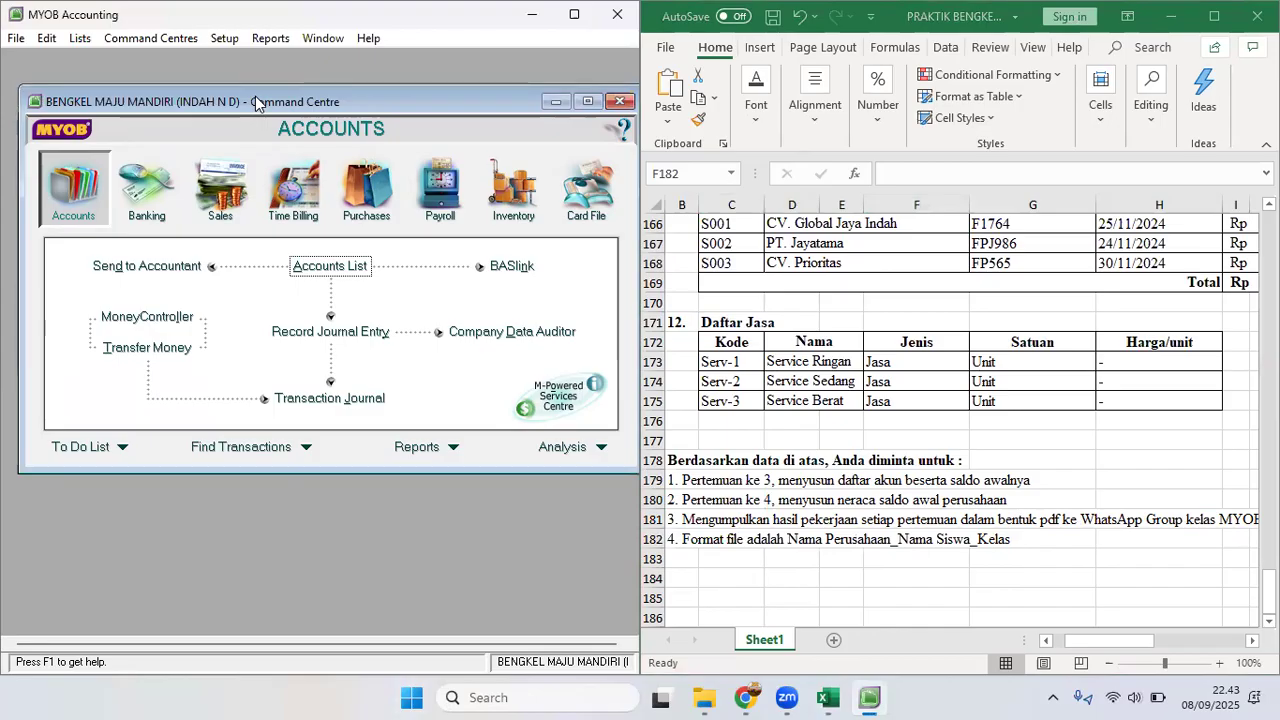
scroll(815, 378, up, 10)
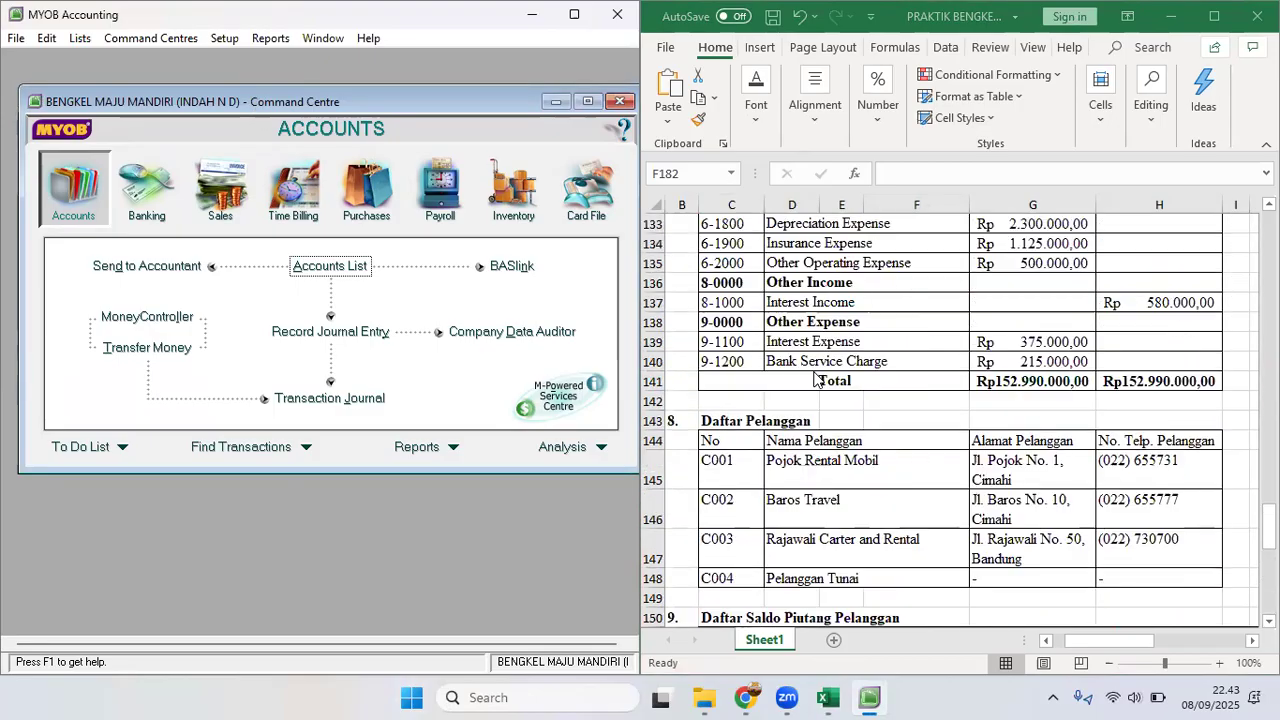
scroll(815, 378, up, 13)
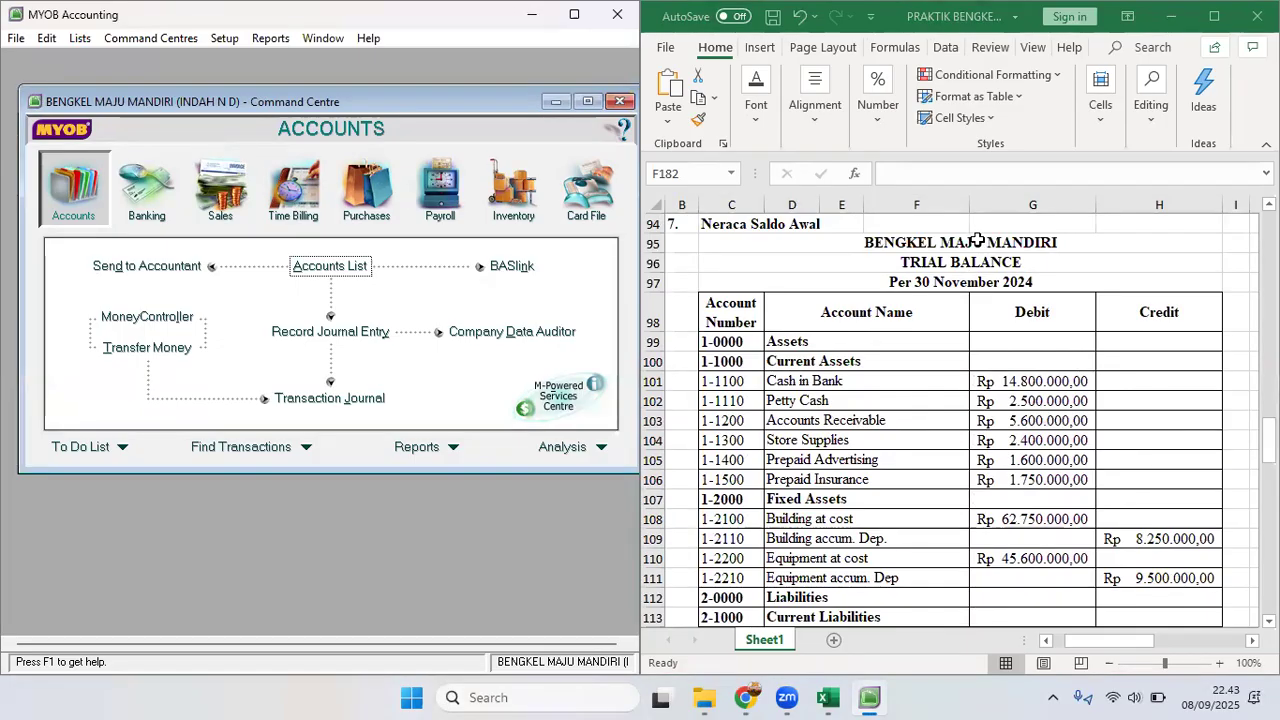
click(977, 242)
click(972, 262)
click(237, 104)
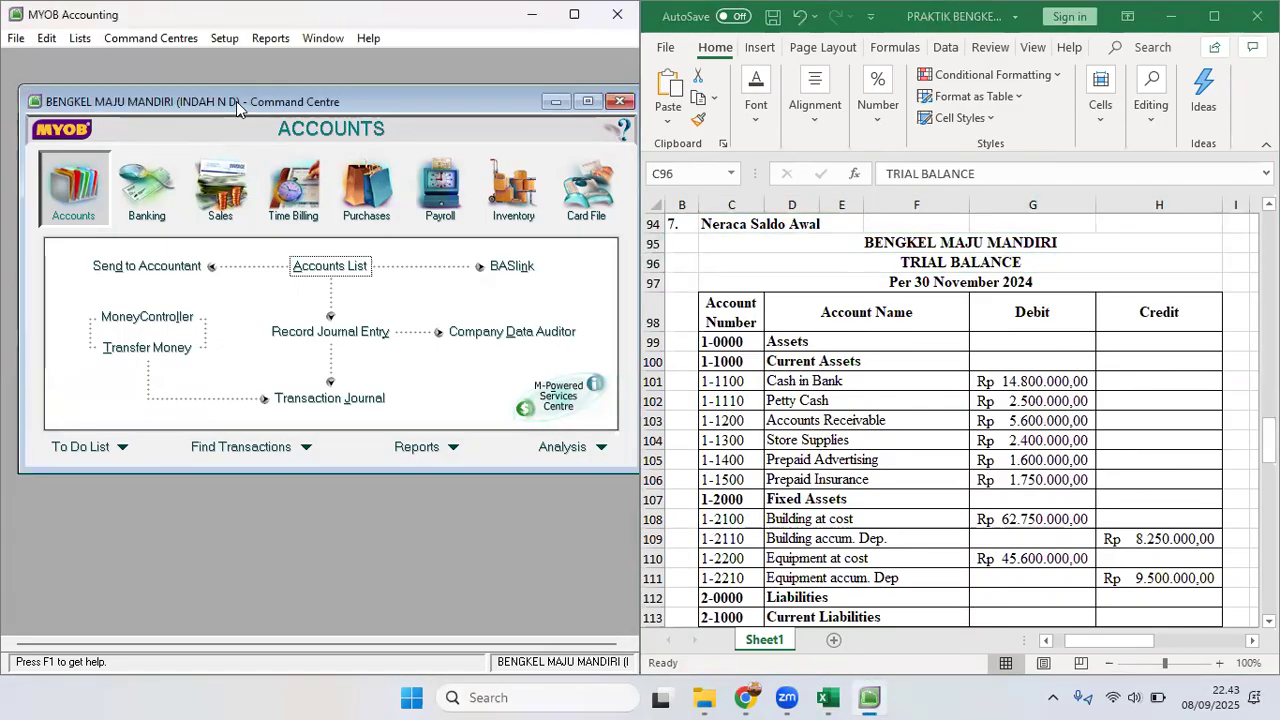
click(262, 38)
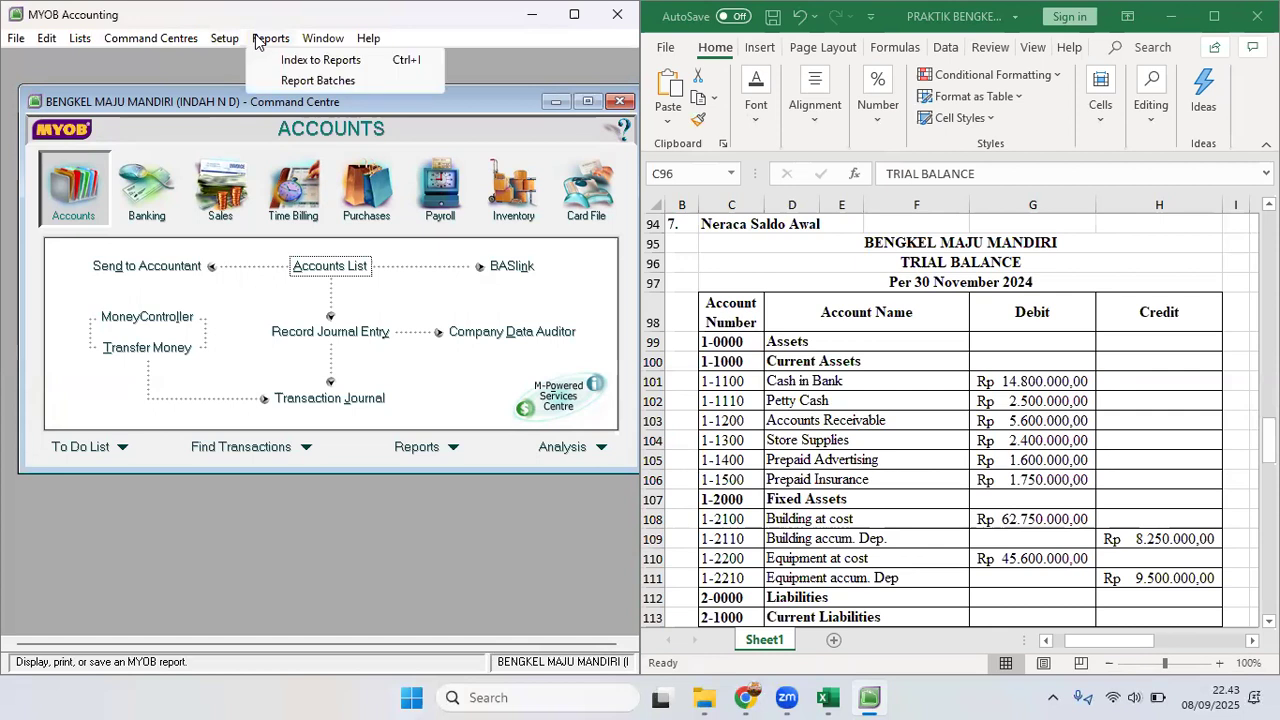
click(279, 59)
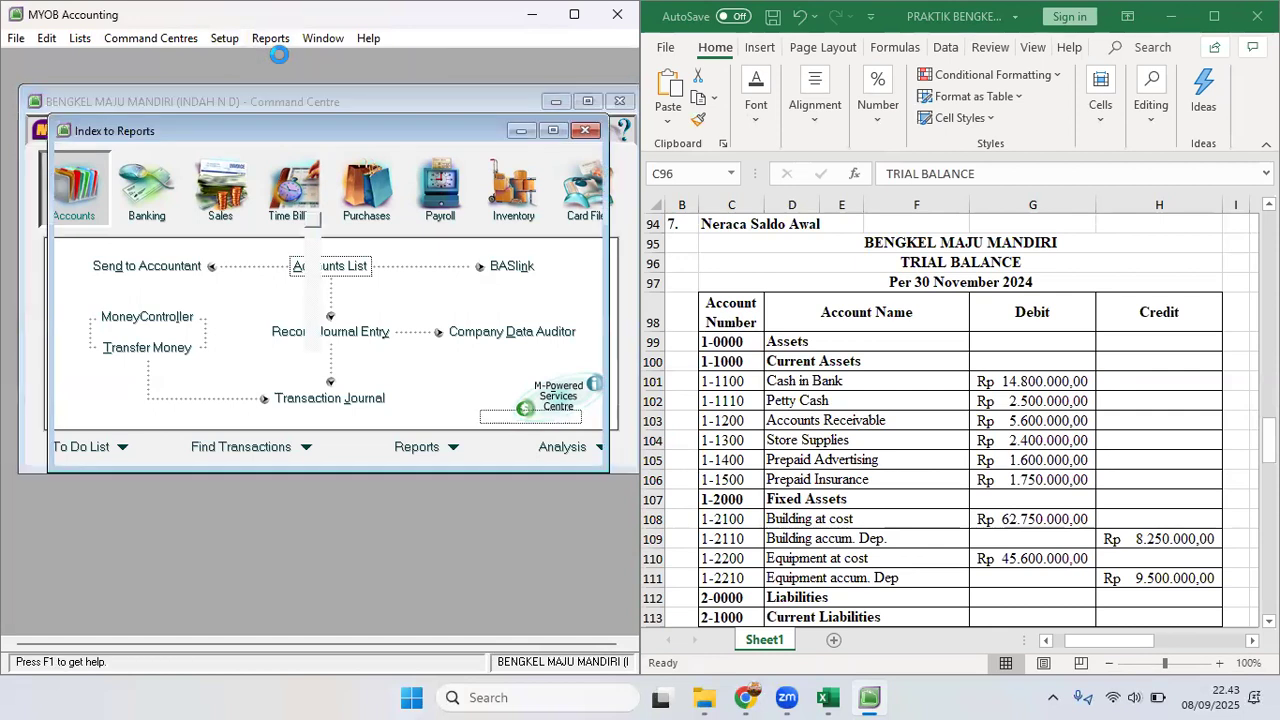
click(603, 133)
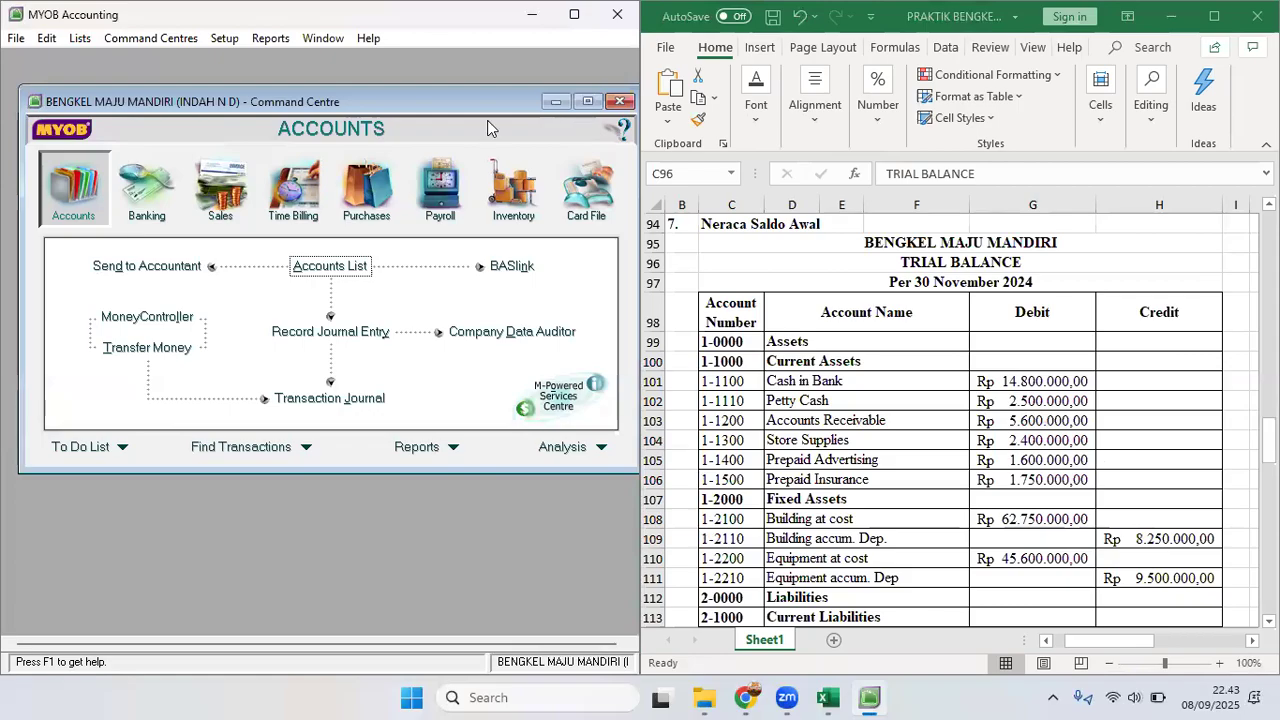
Step: Open the Index to Reports for Accounts and make its window taller to show more reports
click(452, 450)
click(462, 463)
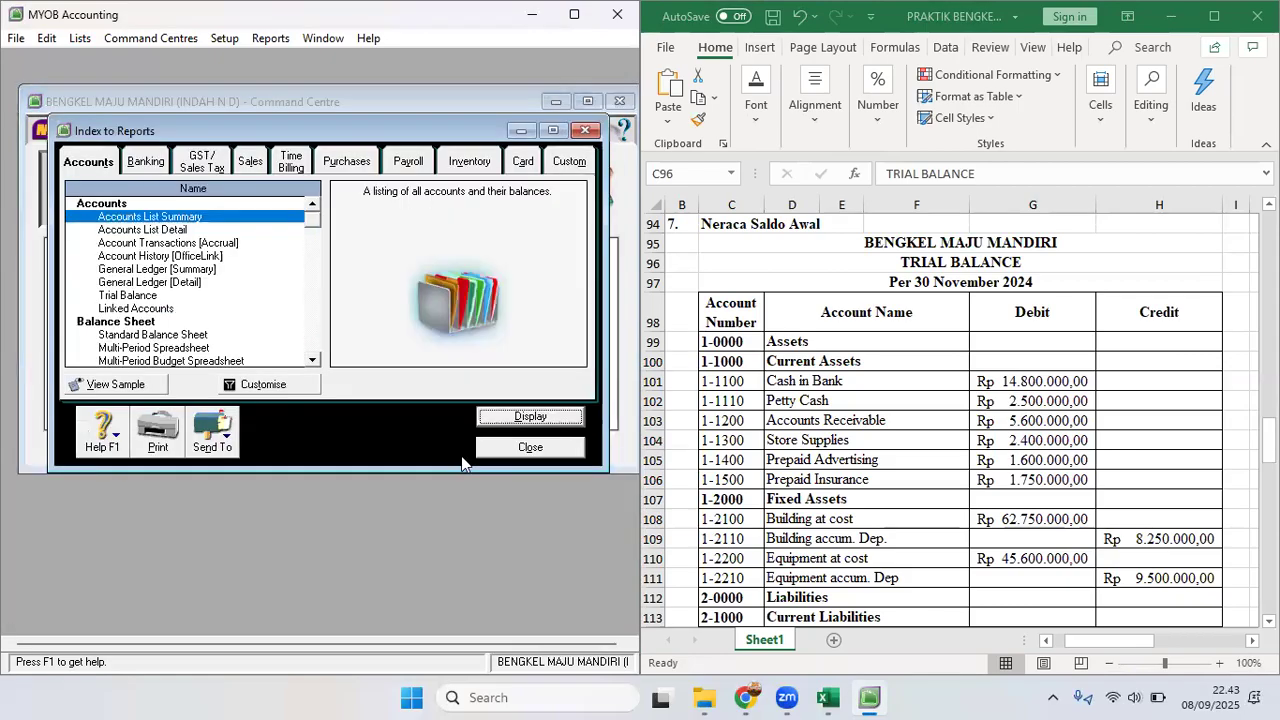
drag(603, 466, 605, 564)
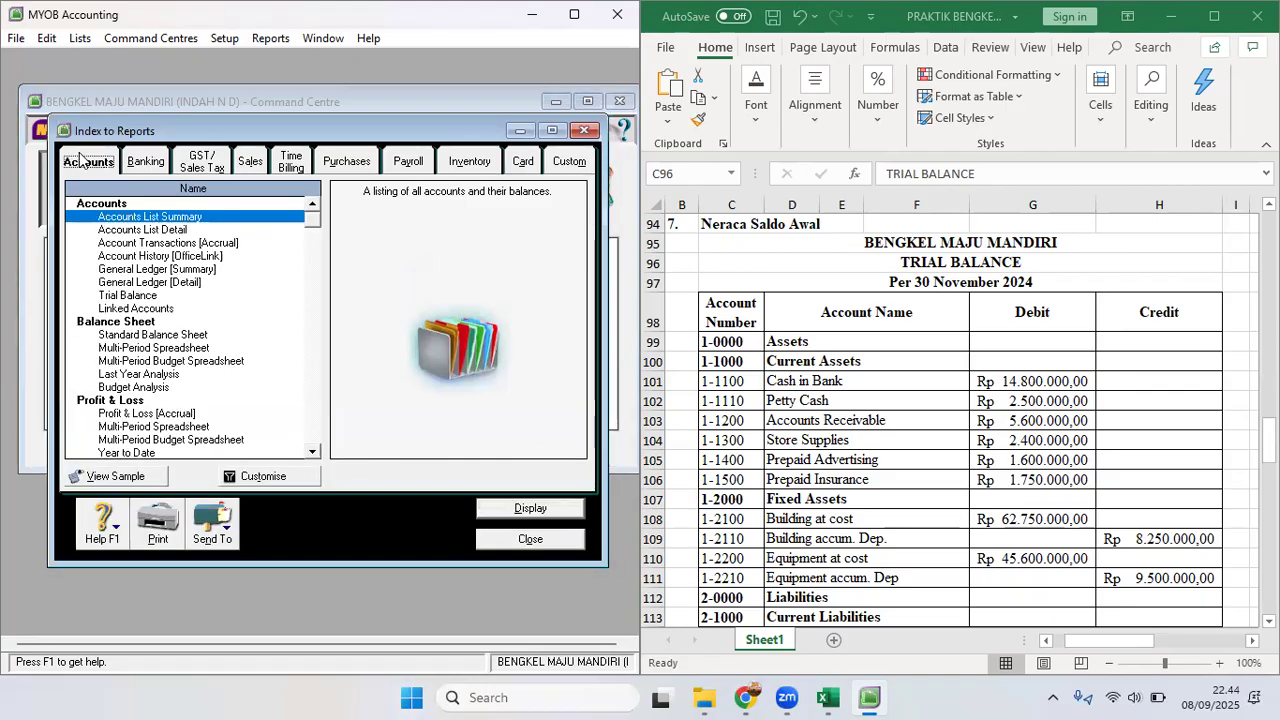
Step: Display the Trial Balance report with November as the selected period
click(128, 296)
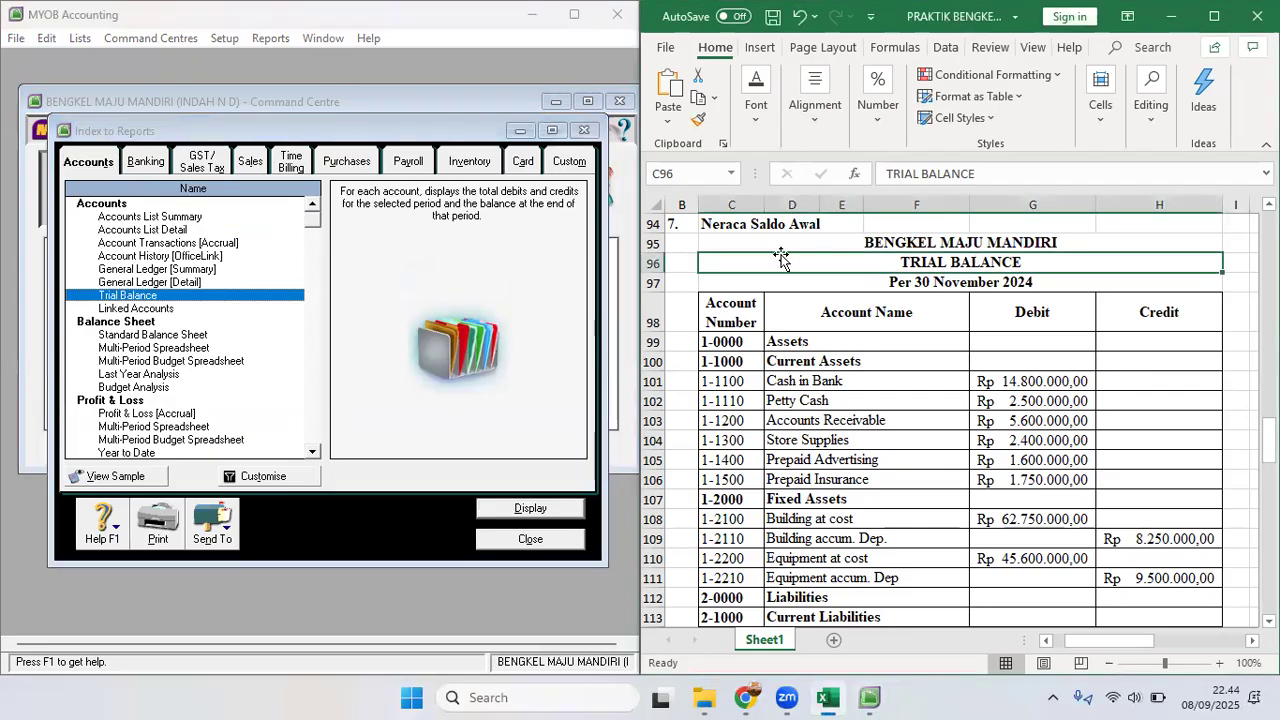
double_click(145, 298)
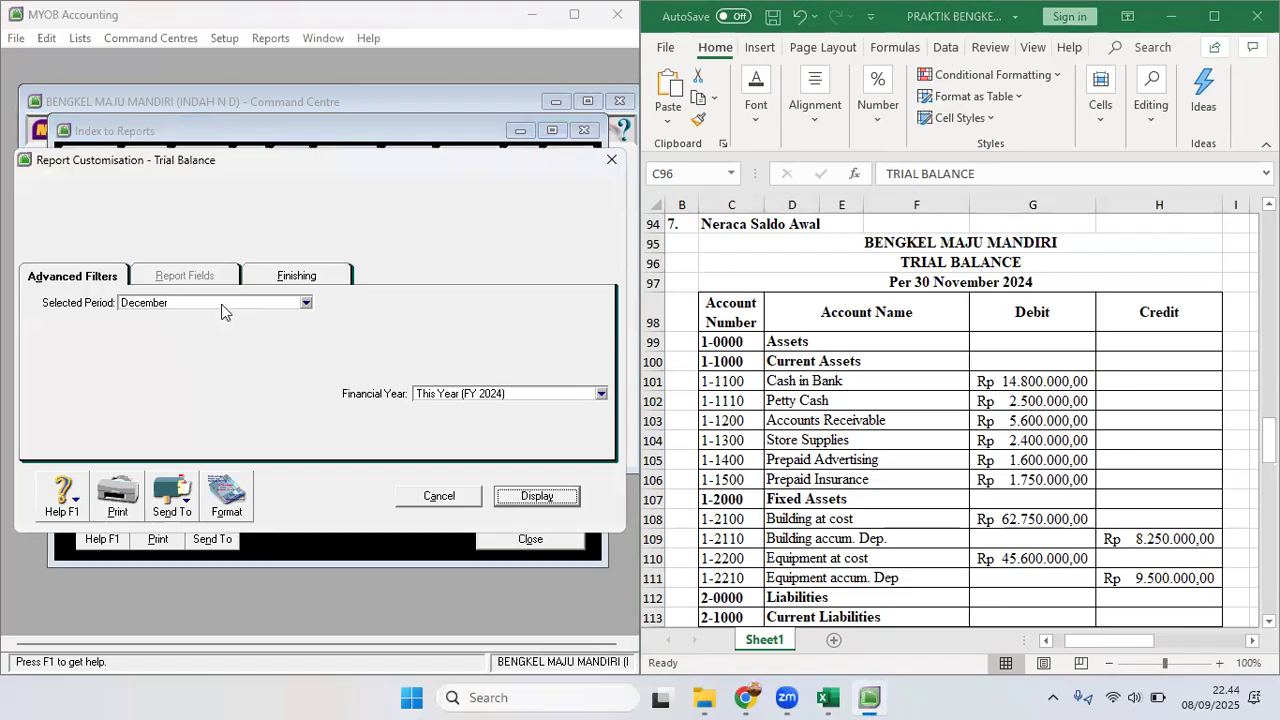
click(222, 305)
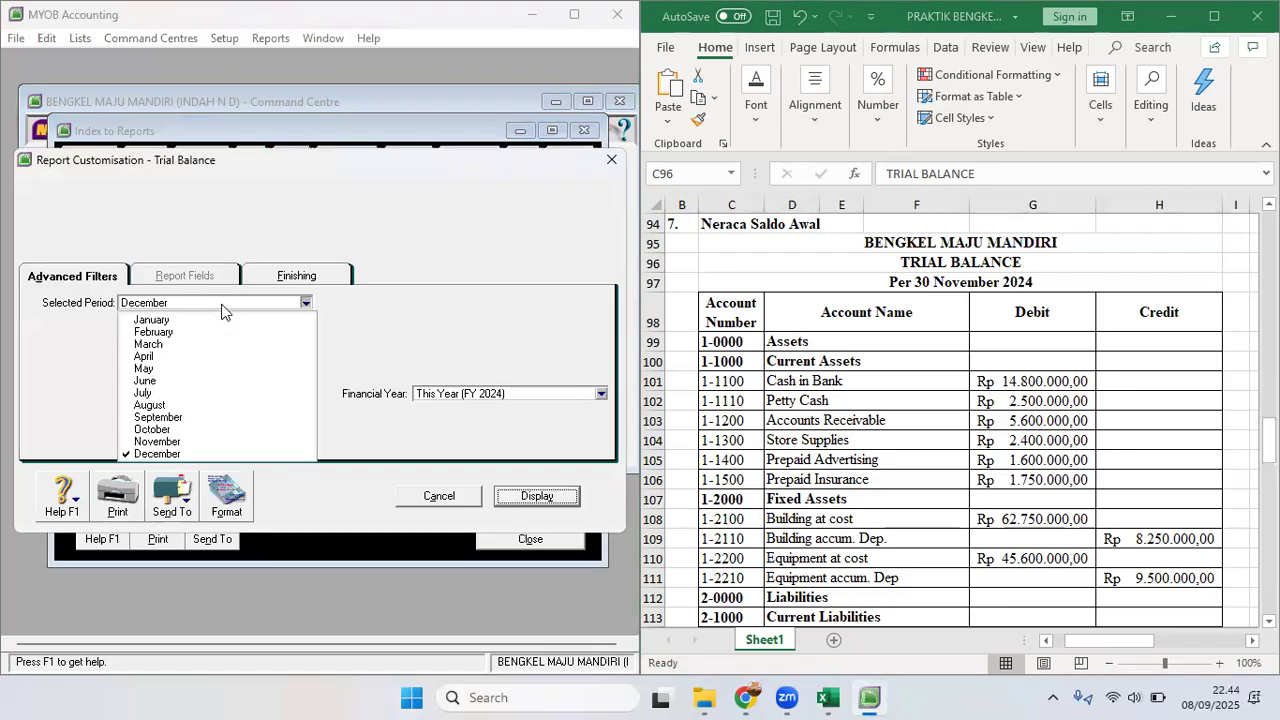
click(205, 442)
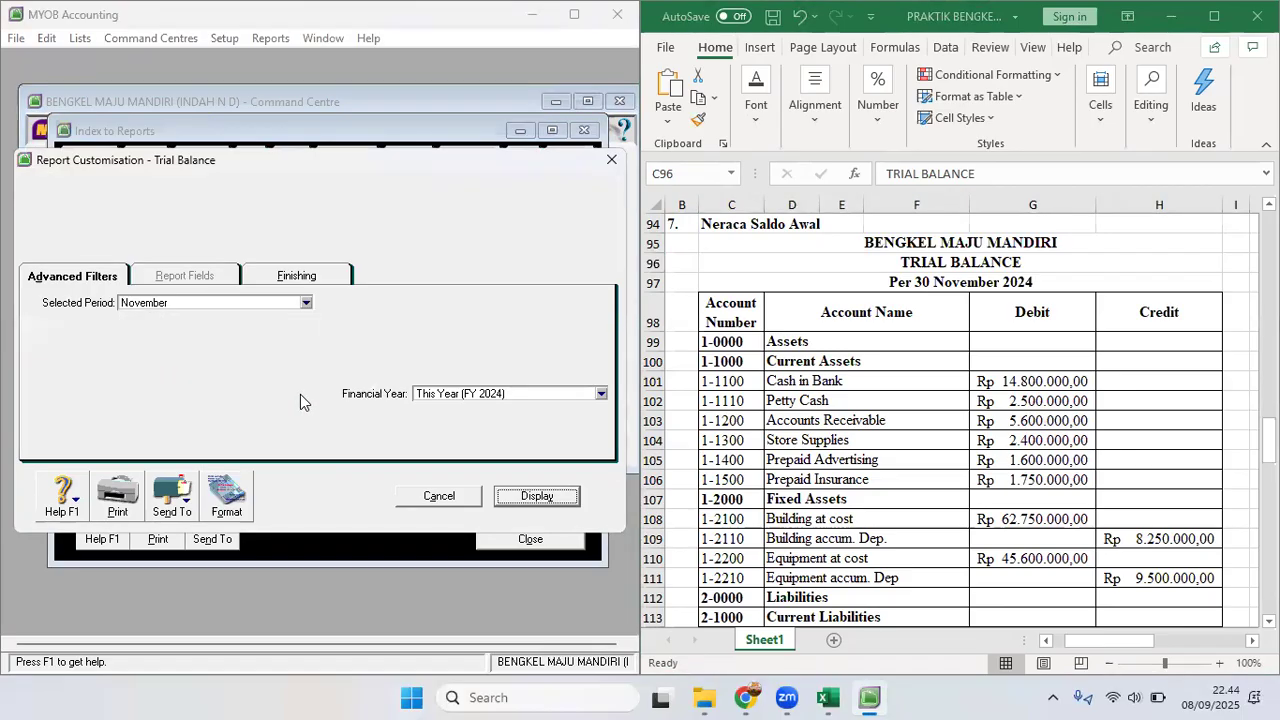
click(531, 497)
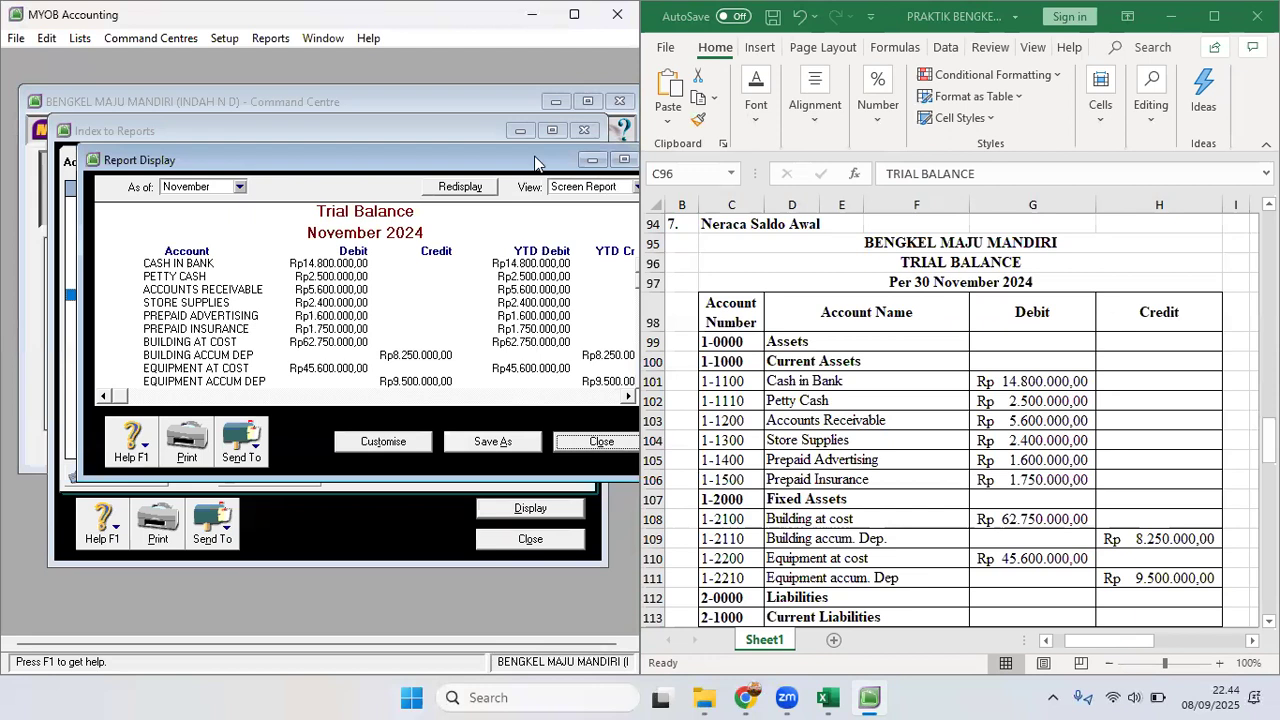
Step: Show the Trial Balance report as a print preview and maximise its window
drag(533, 162, 51, 155)
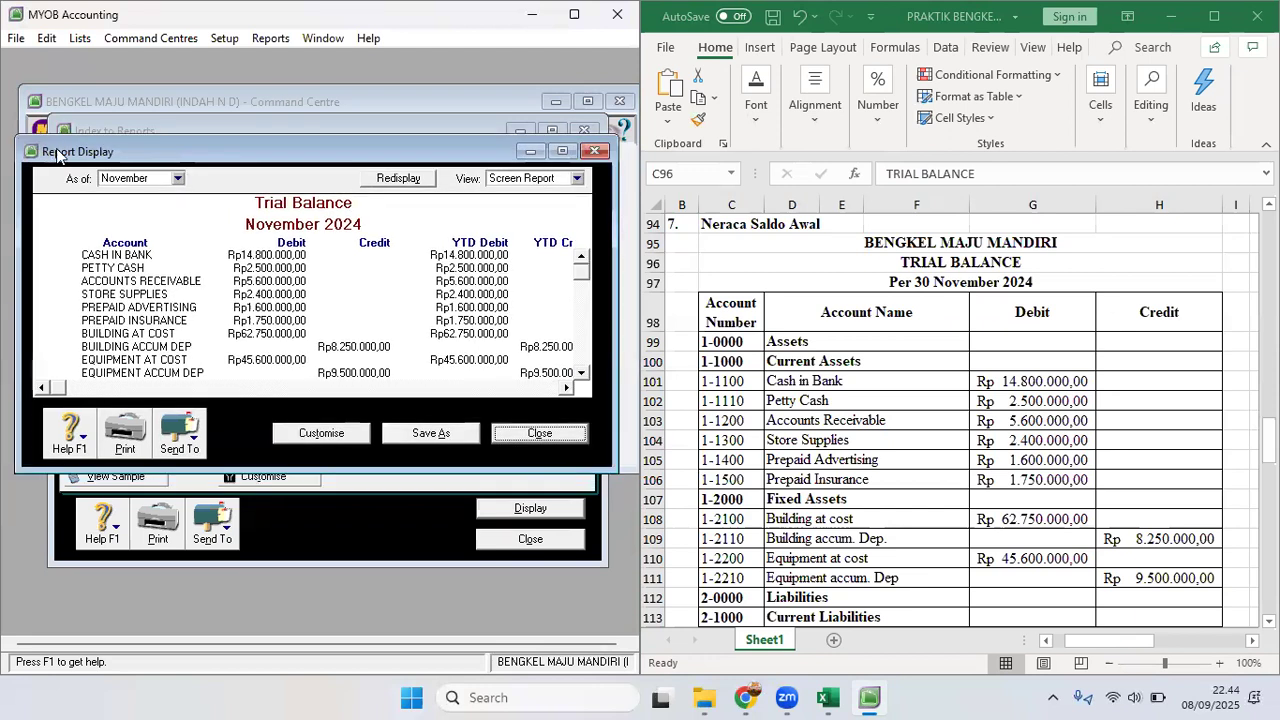
click(534, 178)
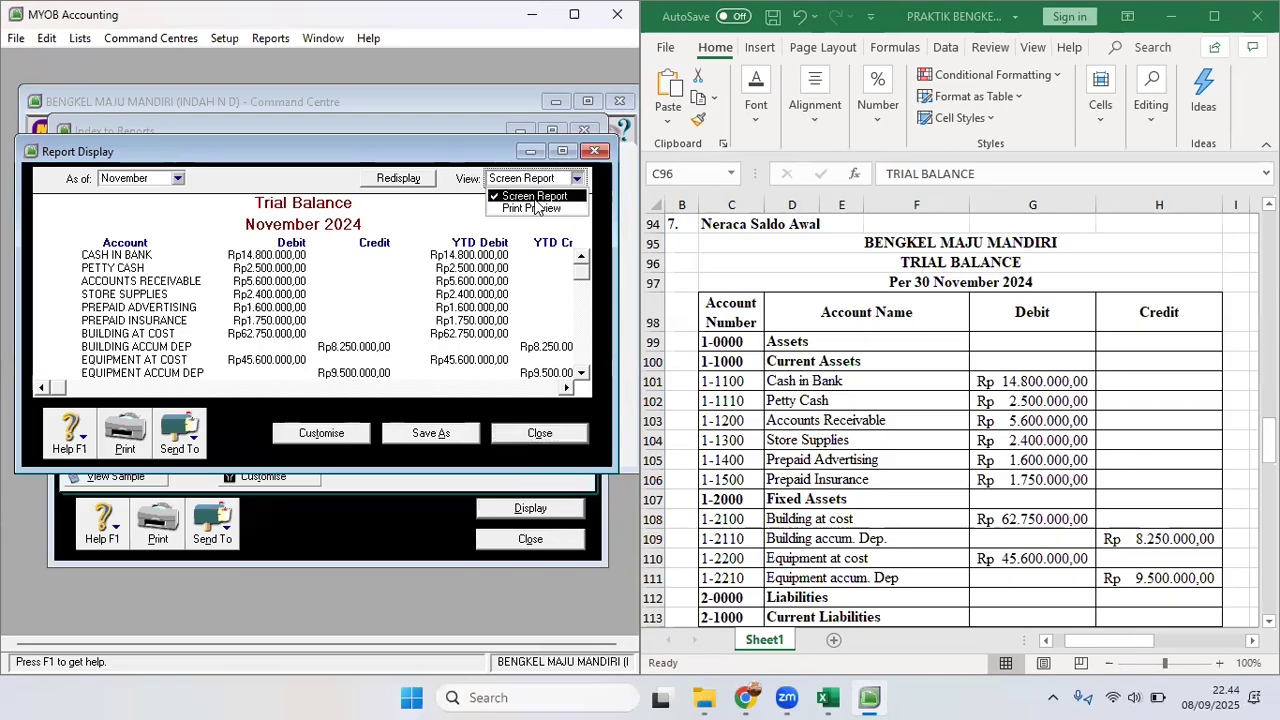
click(534, 210)
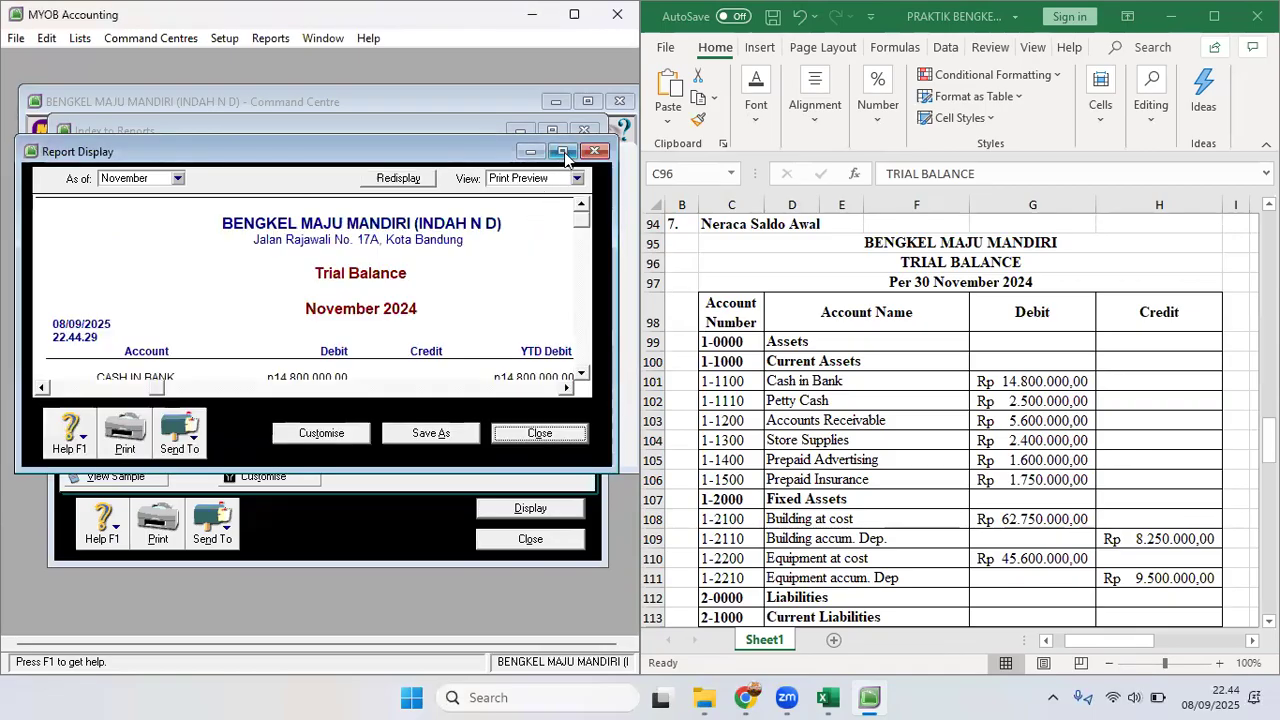
click(562, 151)
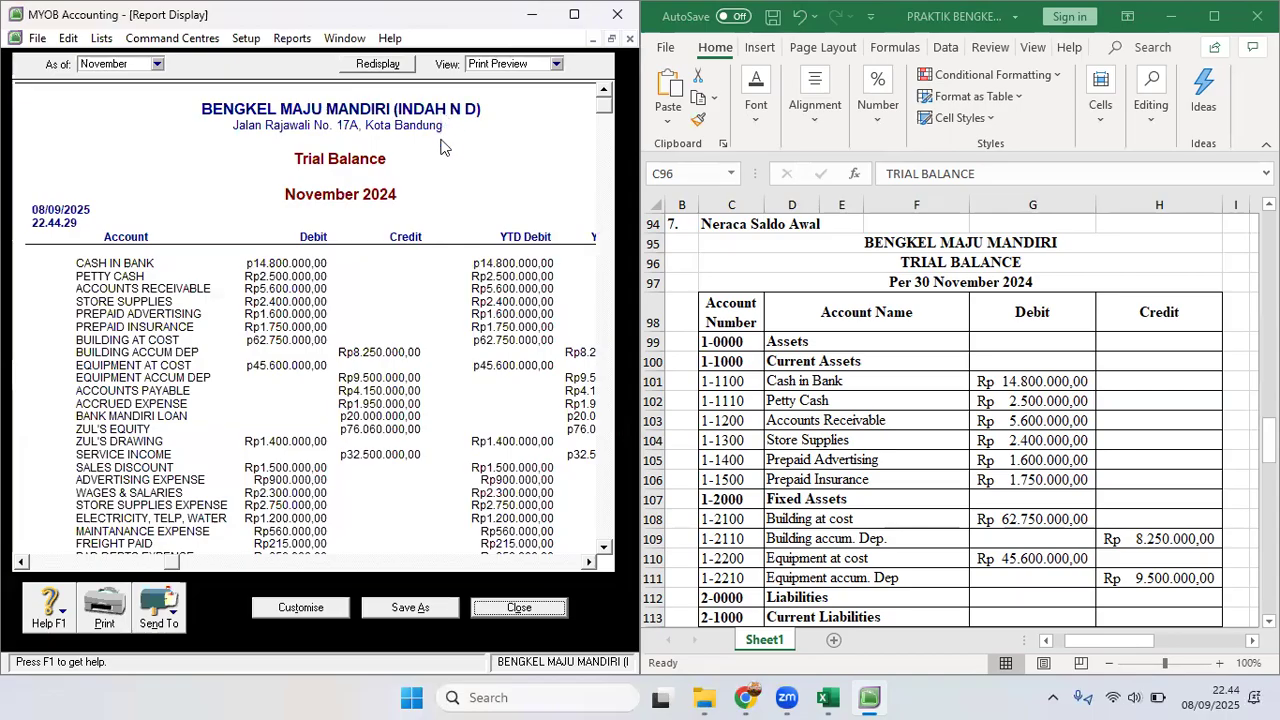
Step: Examine the Trial Balance preview across its debit, credit and YTD columns and down to the totals
click(587, 563)
click(589, 563)
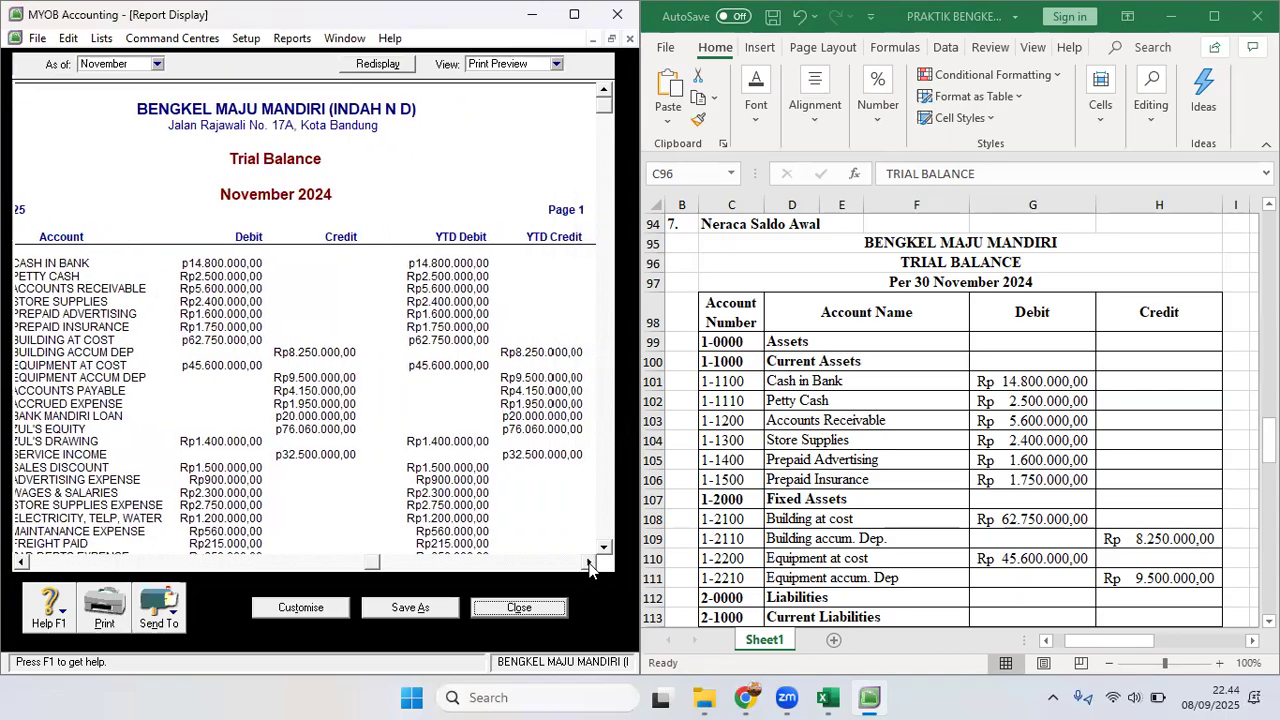
click(589, 563)
click(20, 563)
click(20, 563)
click(20, 563)
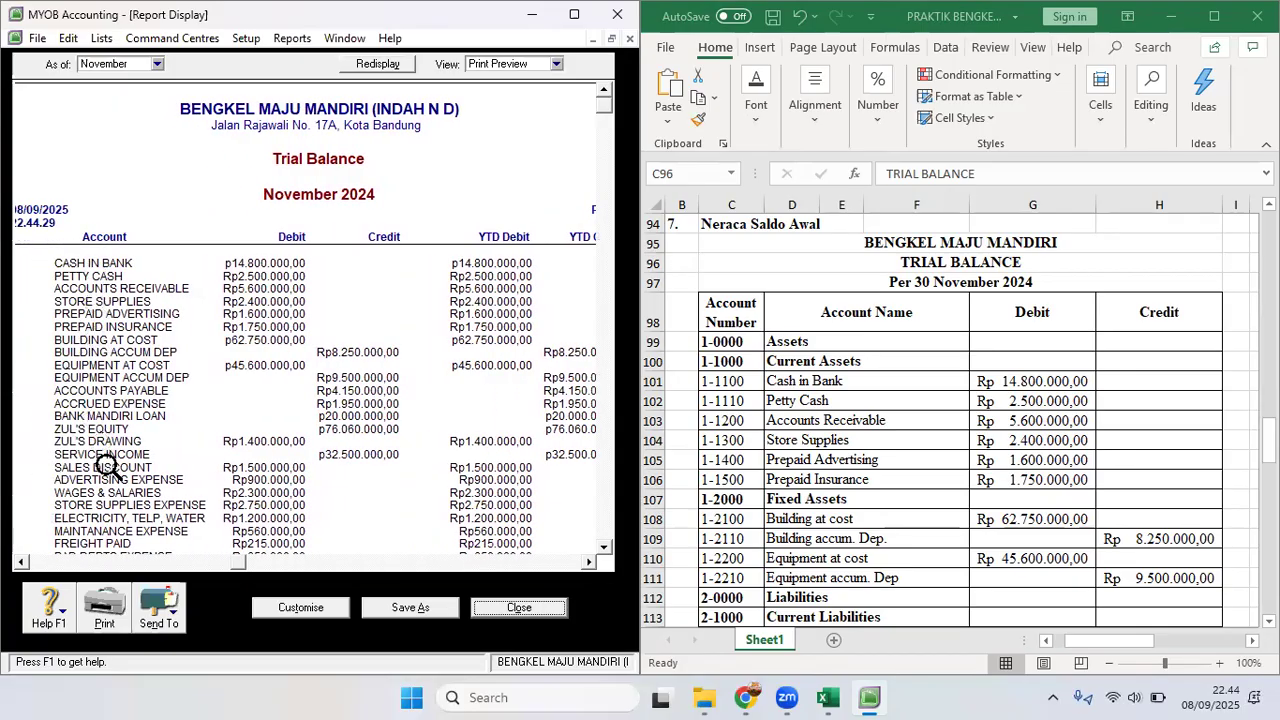
scroll(108, 480, down, 4)
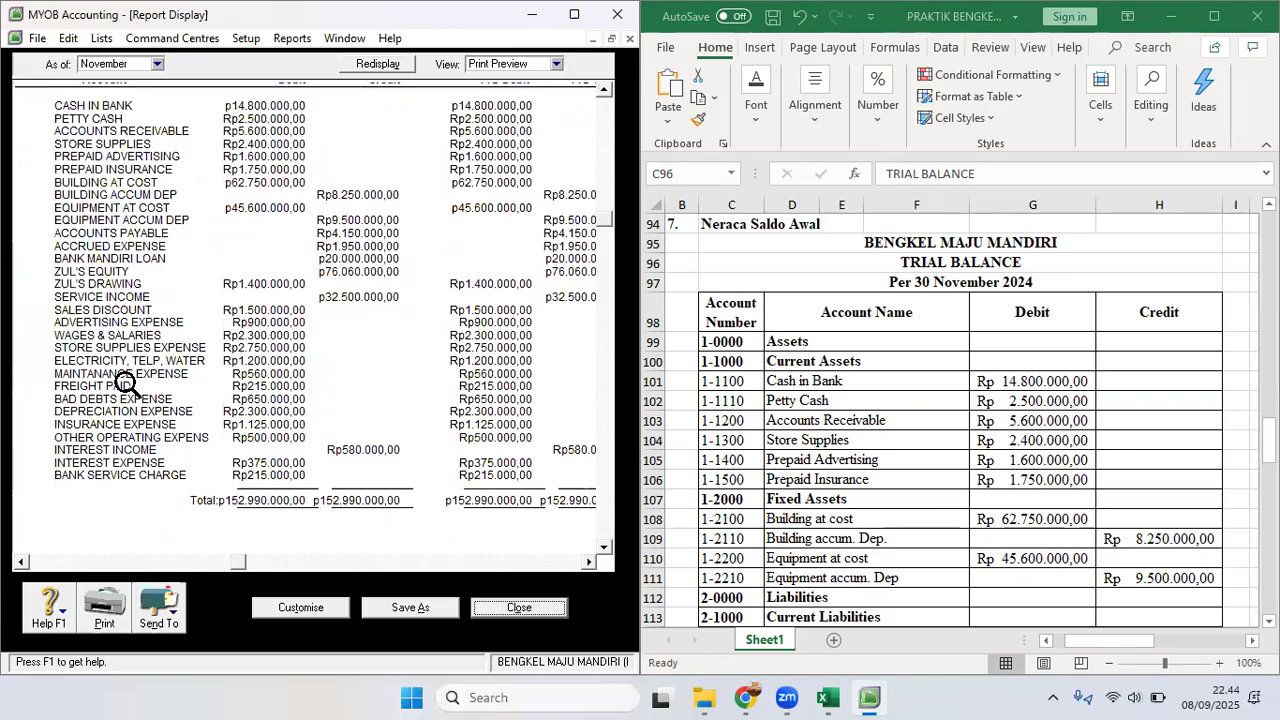
scroll(100, 271, up, 4)
scroll(114, 294, down, 1)
scroll(220, 410, up, 1)
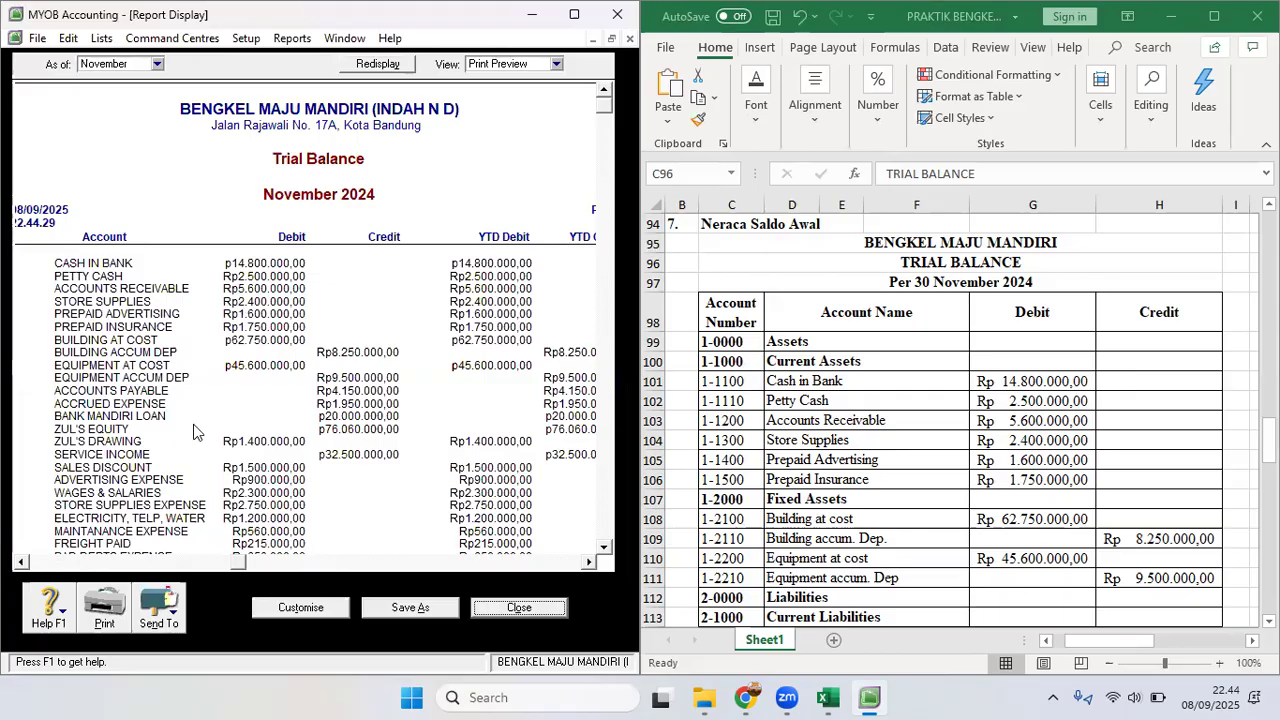
Step: Start exporting the Trial Balance report as a PDF, with the Documents folder as its save location
click(170, 620)
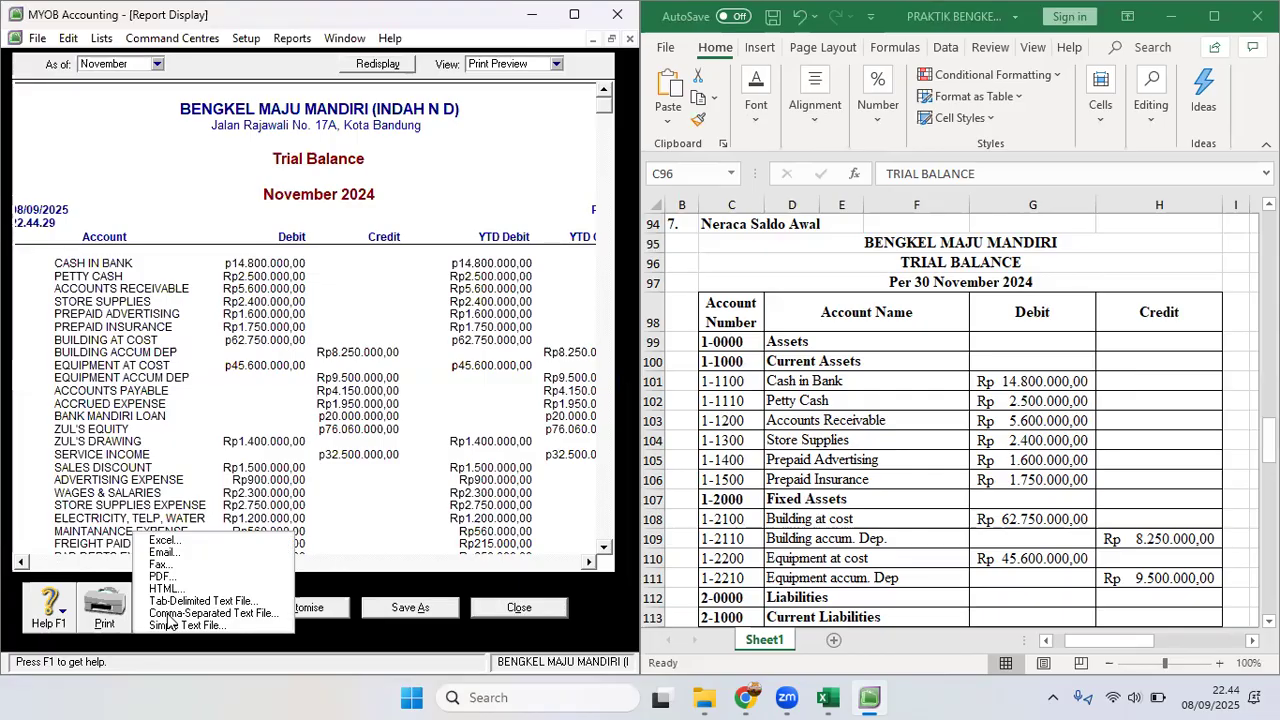
click(160, 577)
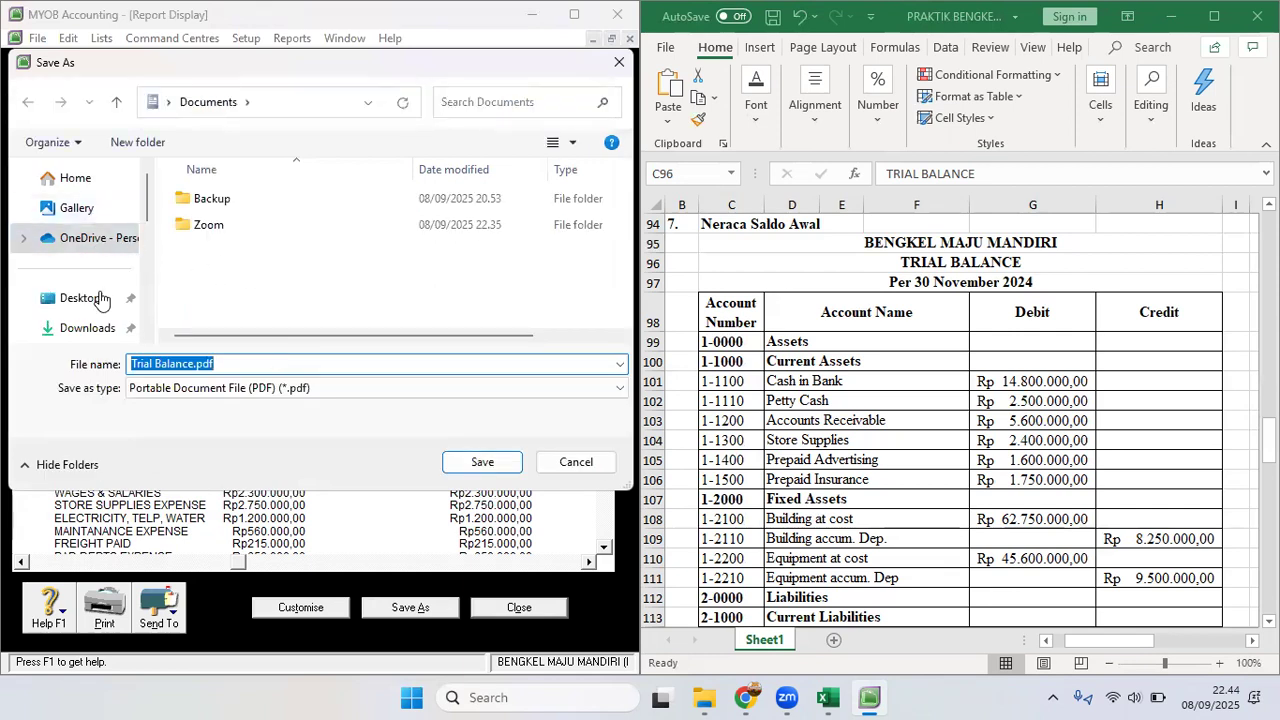
scroll(100, 305, down, 2)
click(95, 266)
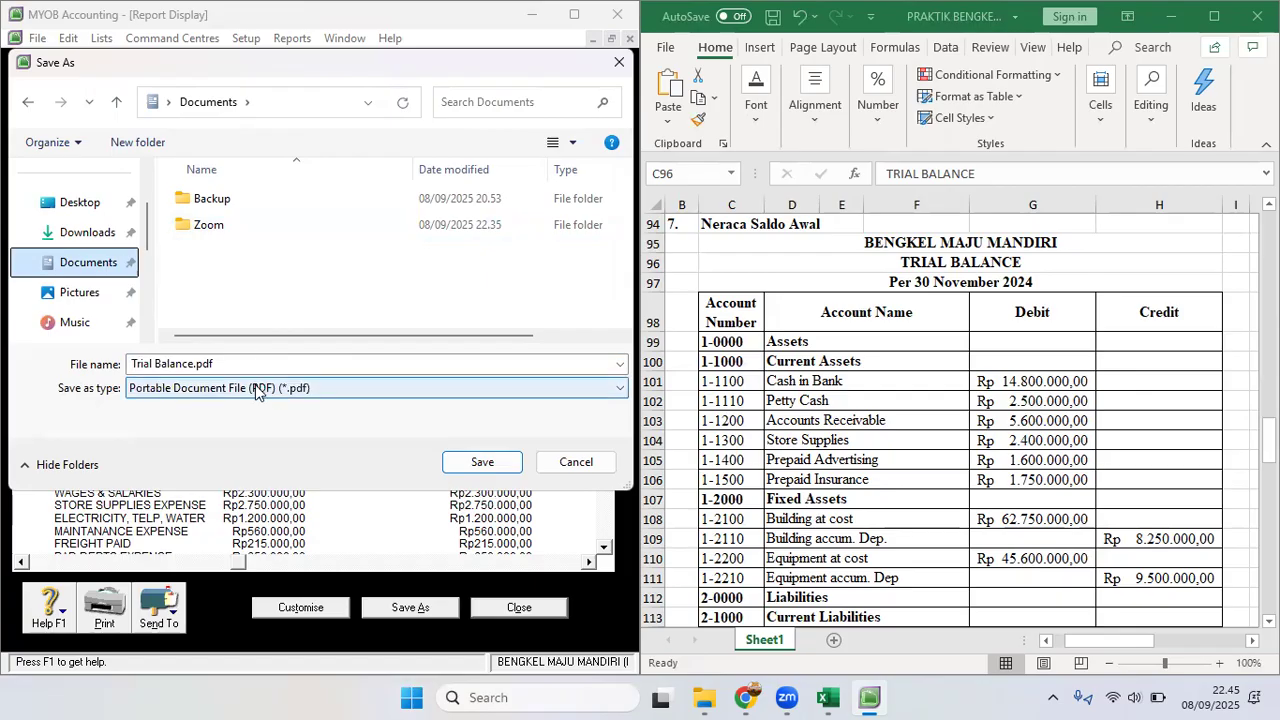
click(193, 366)
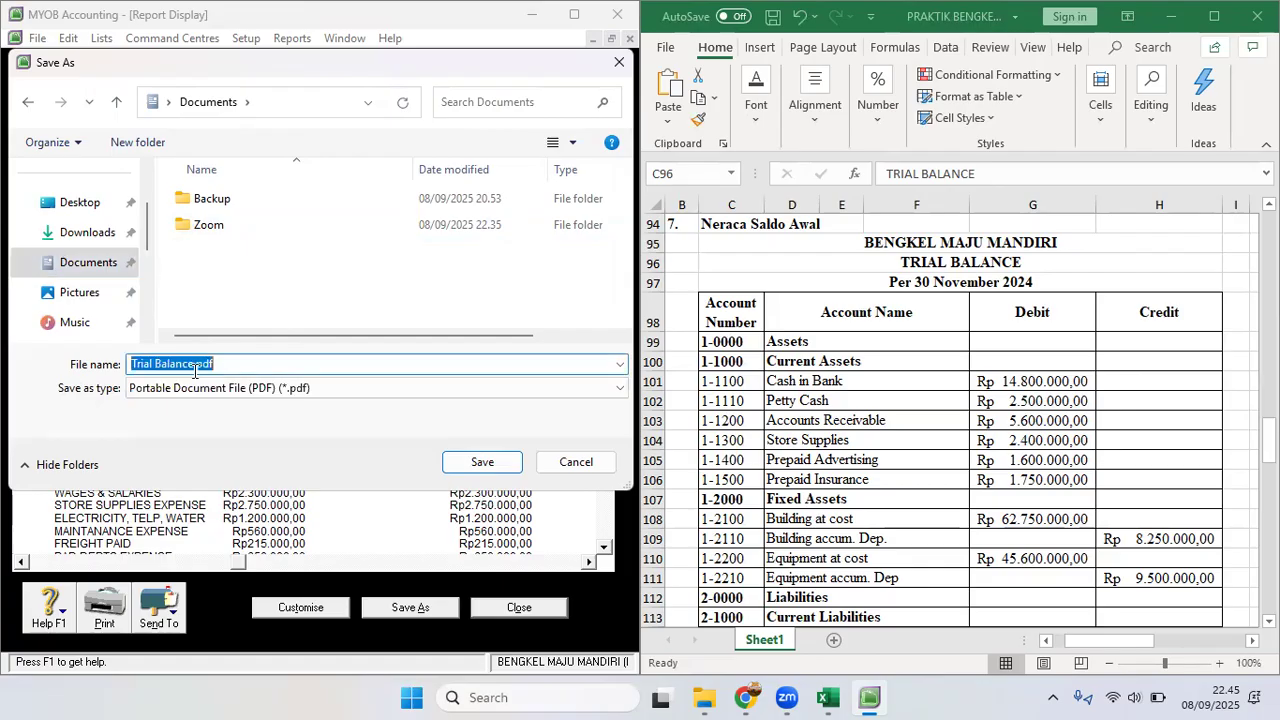
click(193, 366)
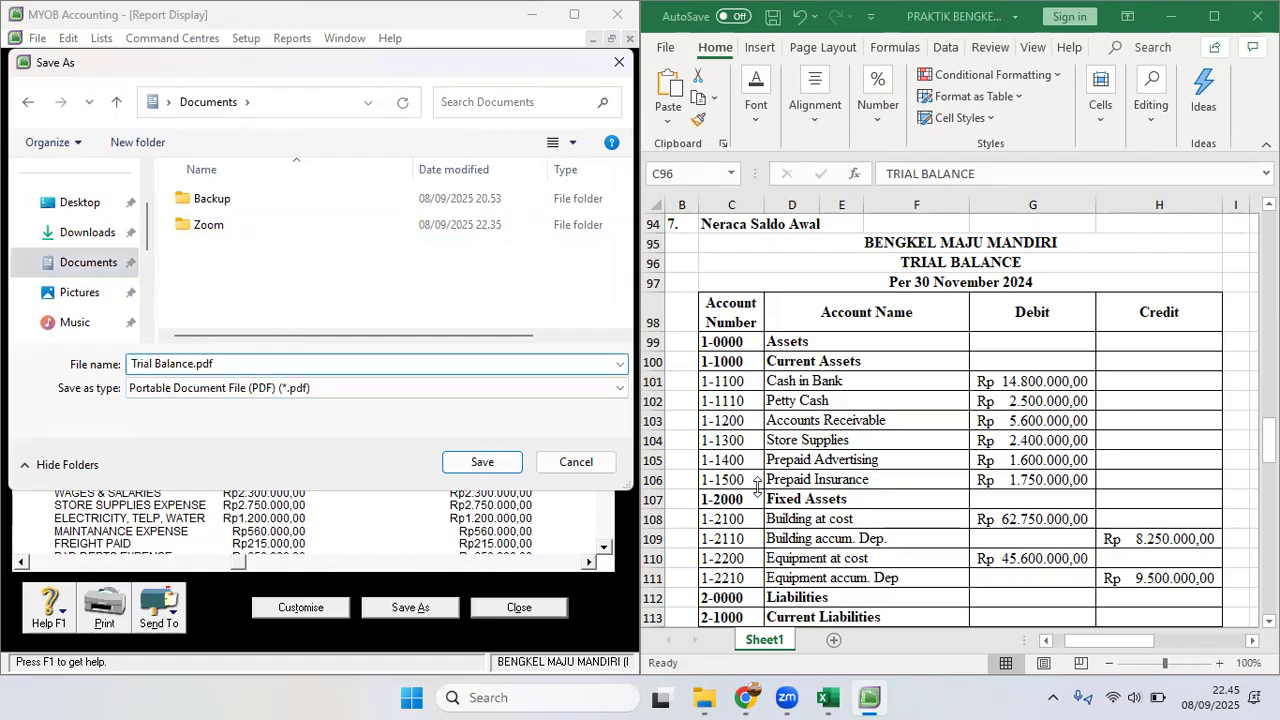
Step: Check the required file name format in the fourth instruction at the end of the worksheet
scroll(828, 432, down, 20)
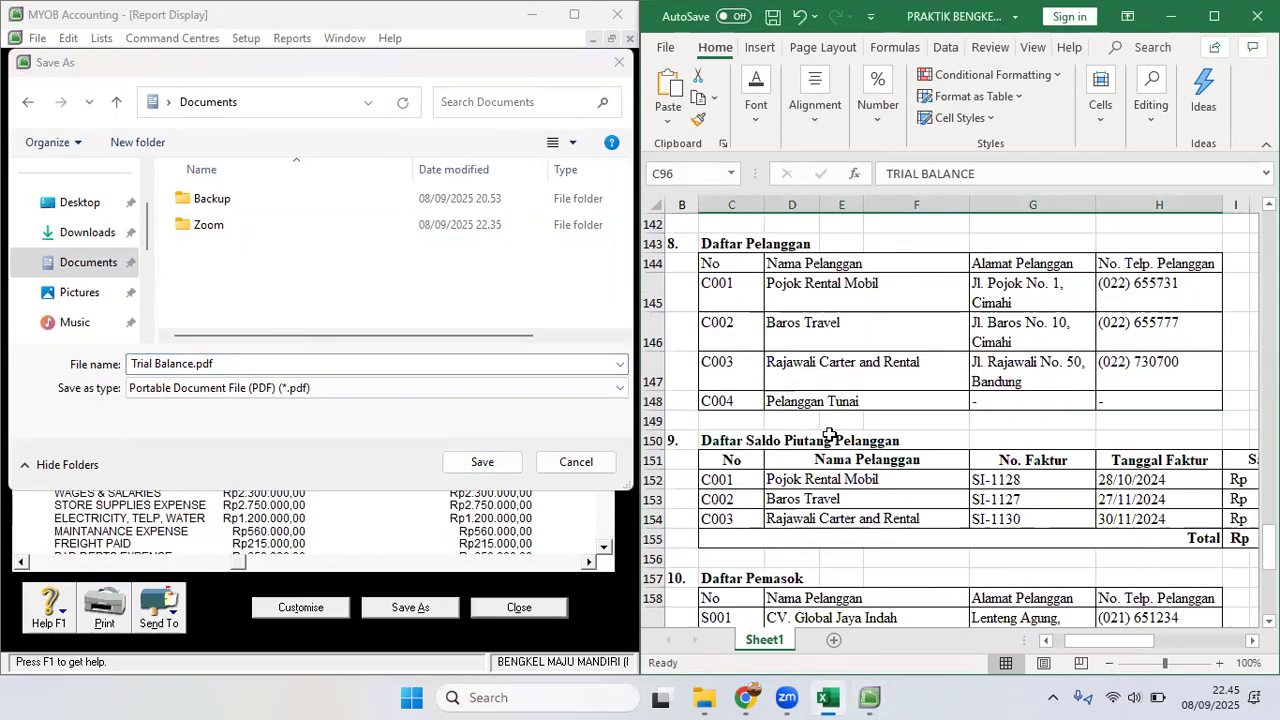
scroll(828, 432, down, 1)
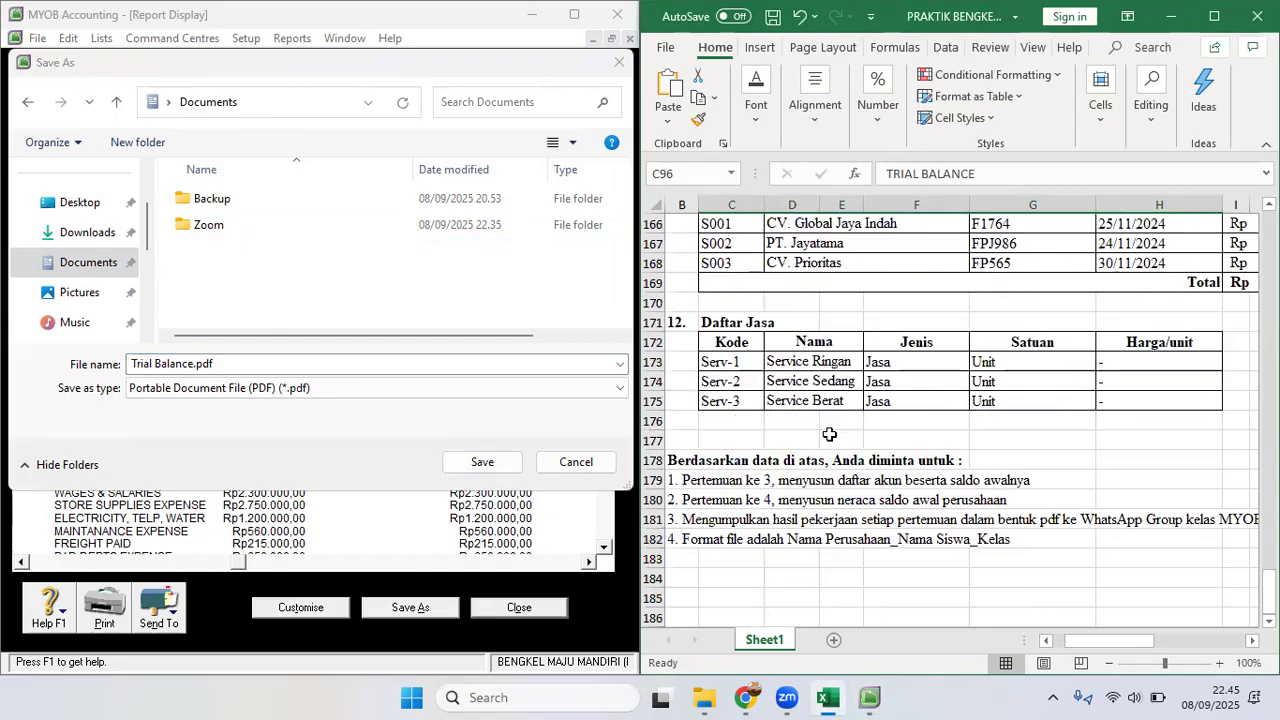
click(866, 546)
click(808, 542)
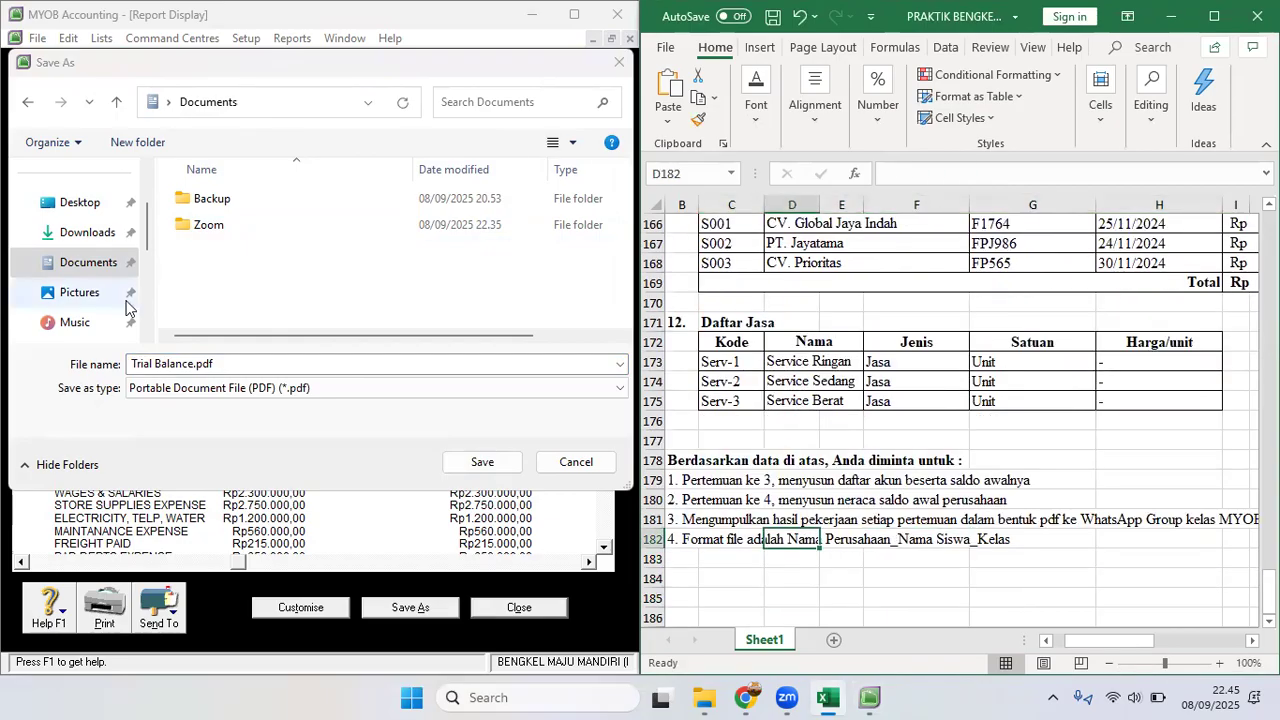
Step: Save the PDF named "Bengkel Maju Mandiri", the student's name and "XI AKL 1", joined by underscores, and restore the report window to its smaller size
click(193, 363)
drag(194, 363, 135, 363)
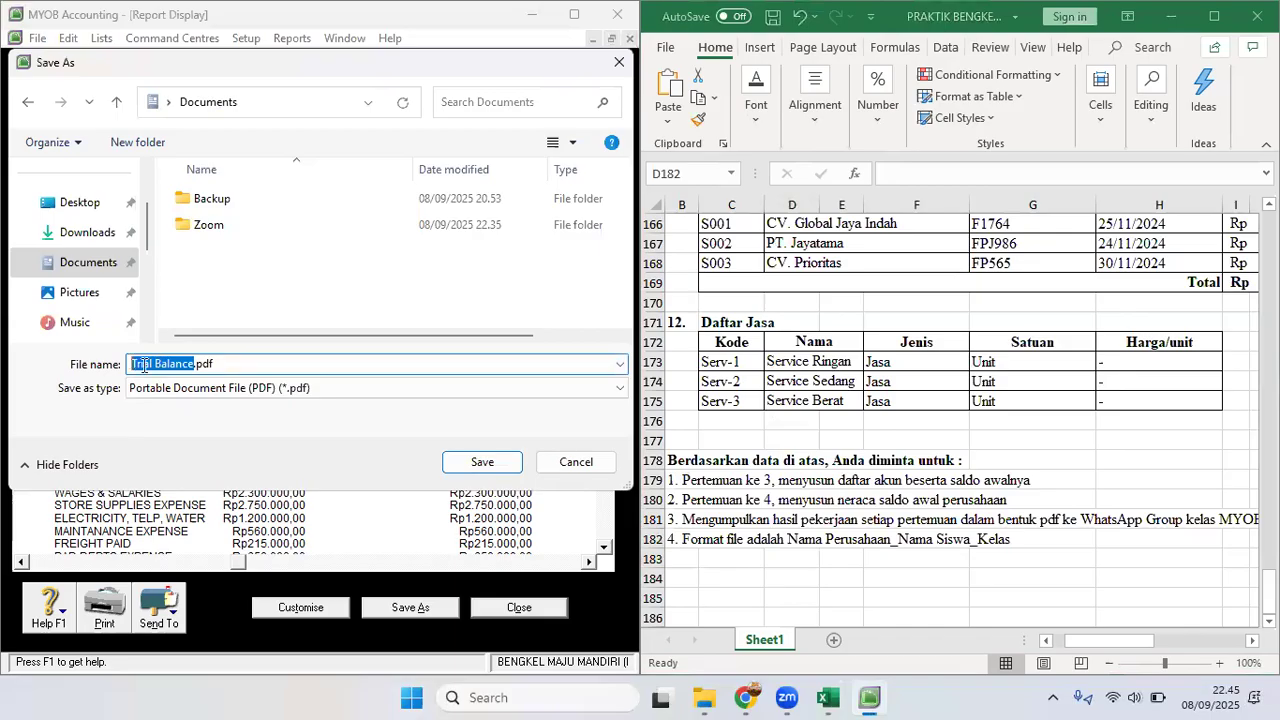
text(bENG)
key(BackSpace)
key(BackSpace)
key(BackSpace)
key(BackSpace)
text(Bengkel)
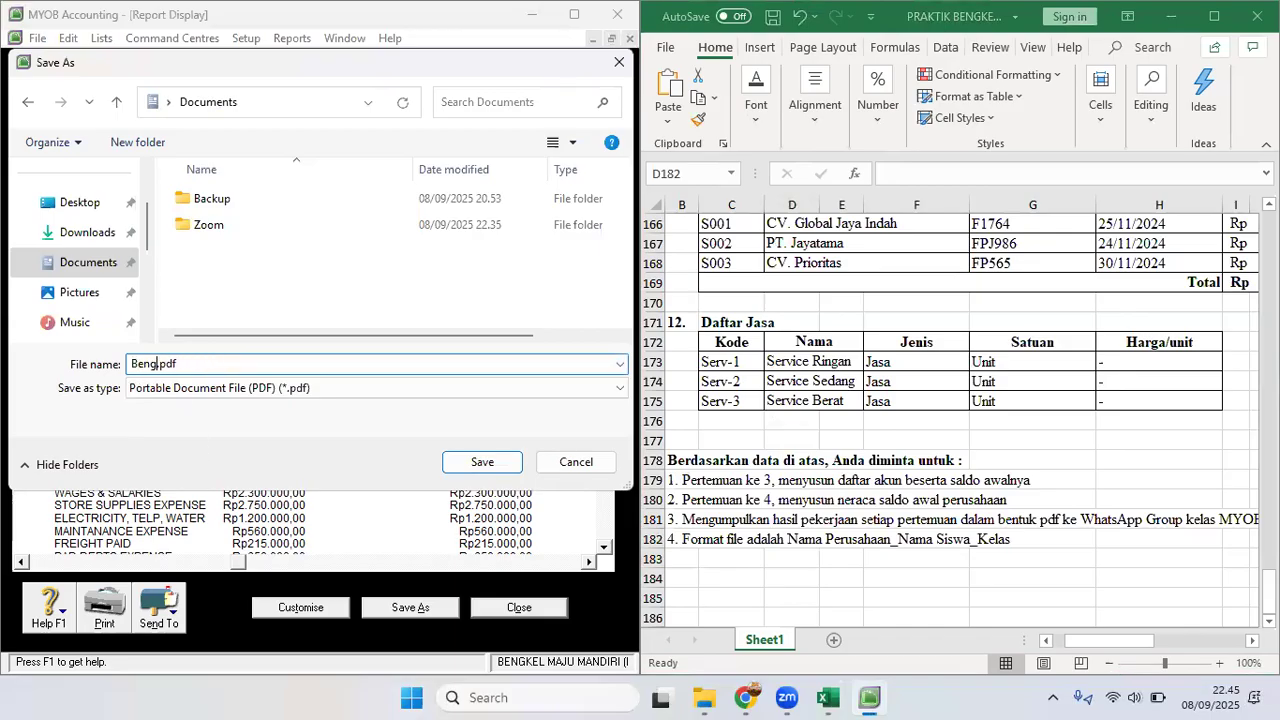
text( Maju Mandiri_Nama)
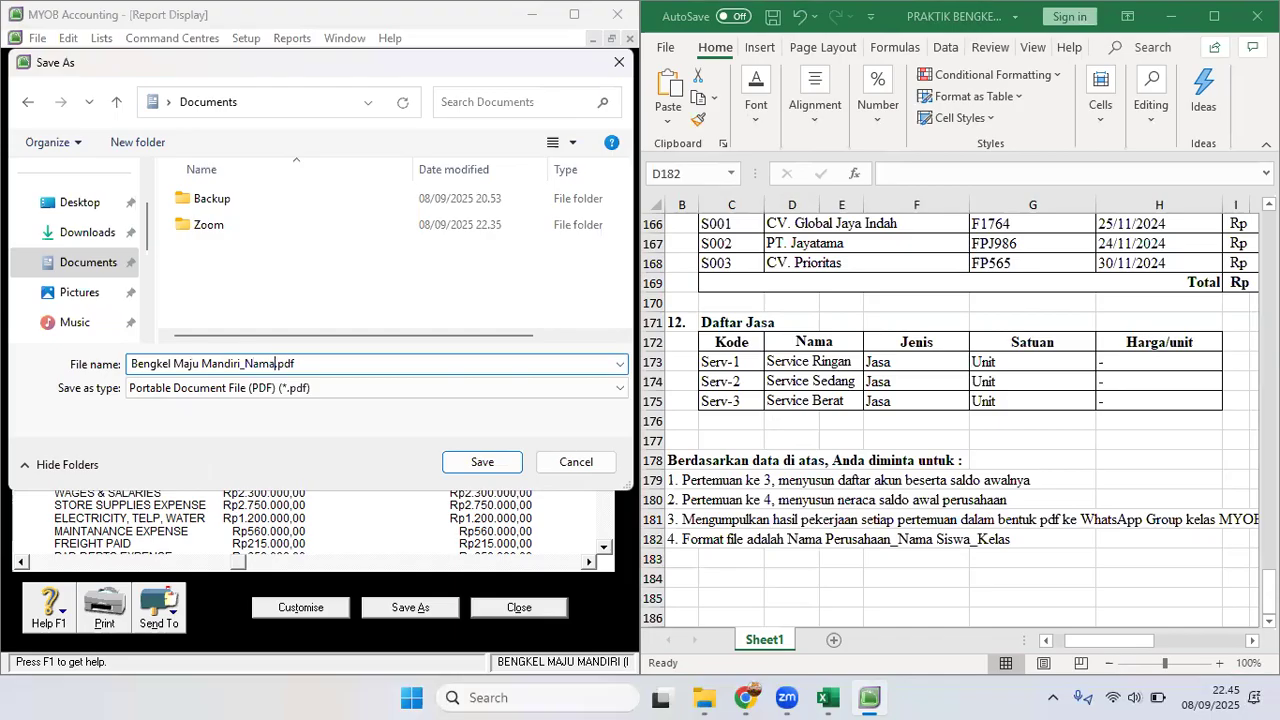
key(BackSpace)
key(BackSpace)
key(BackSpace)
key(BackSpace)
text(Indah N D_XI AKL 1)
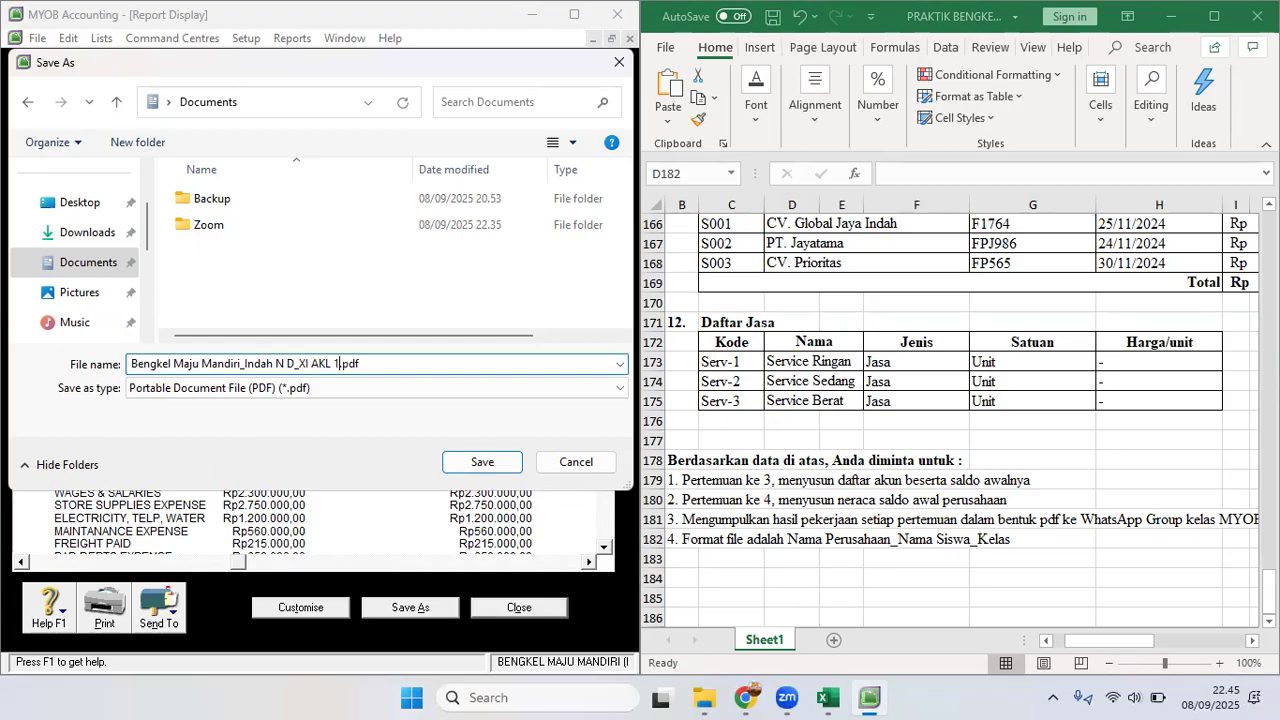
click(483, 463)
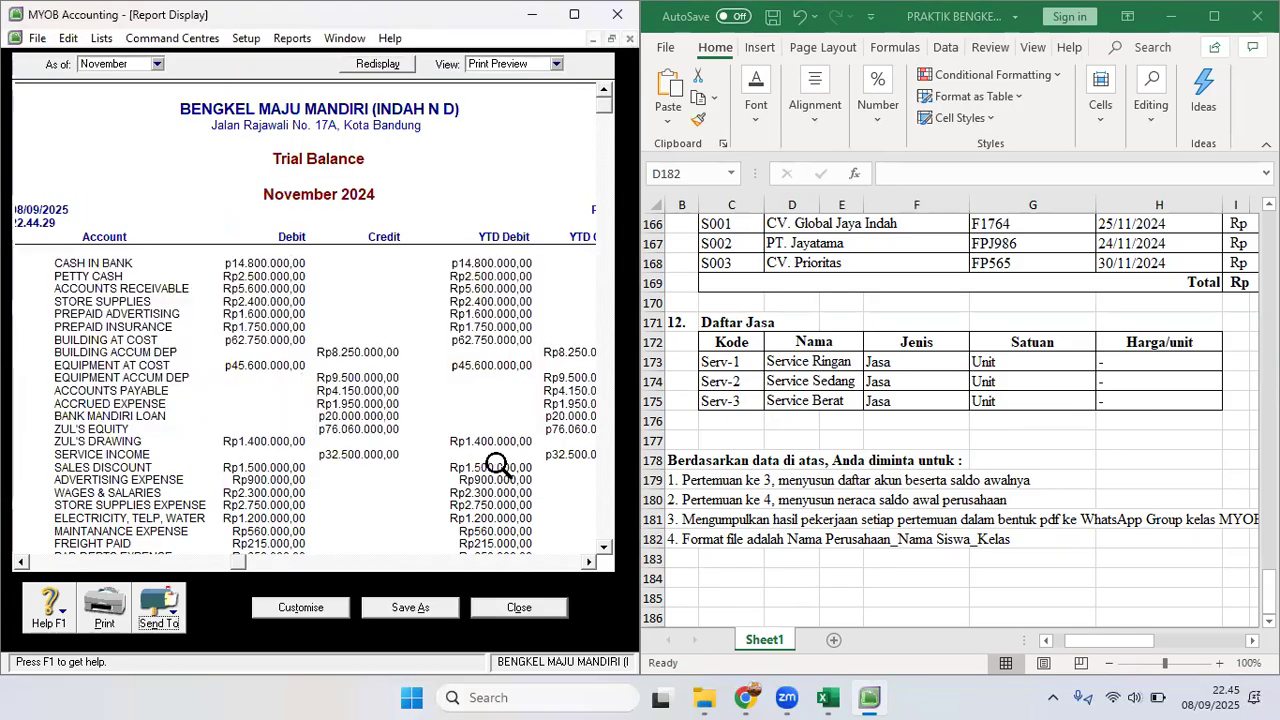
click(611, 40)
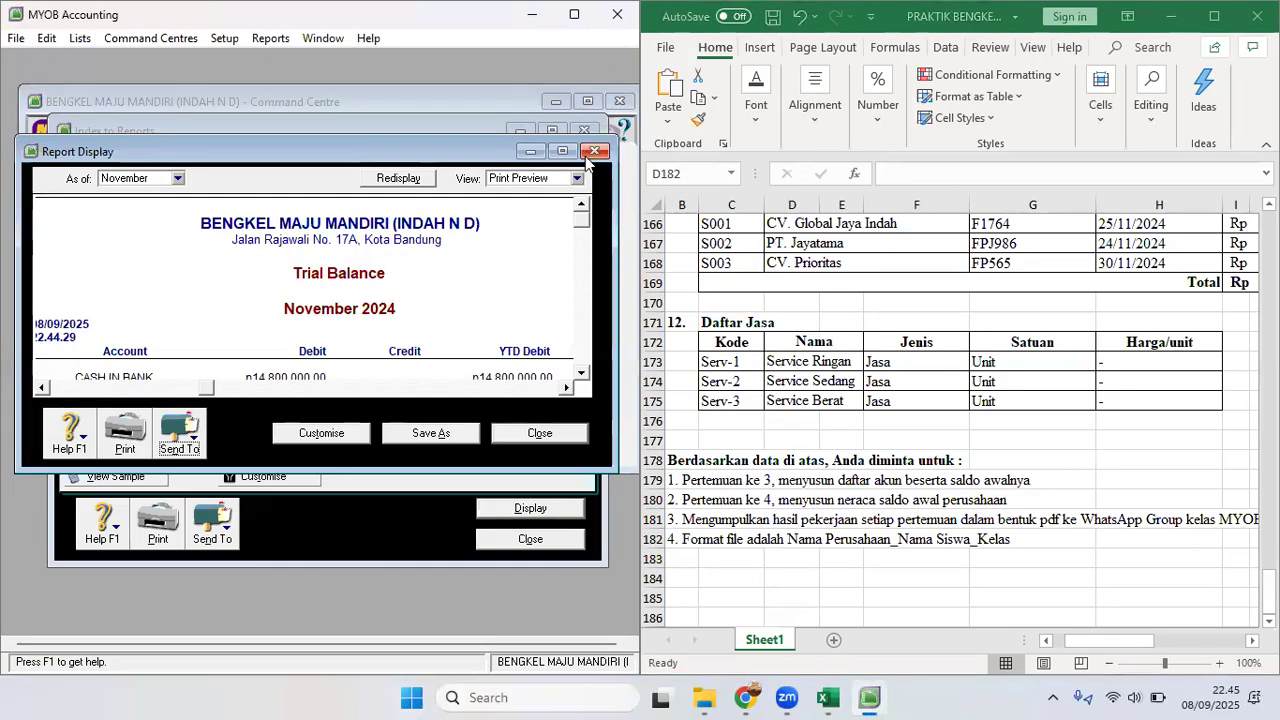